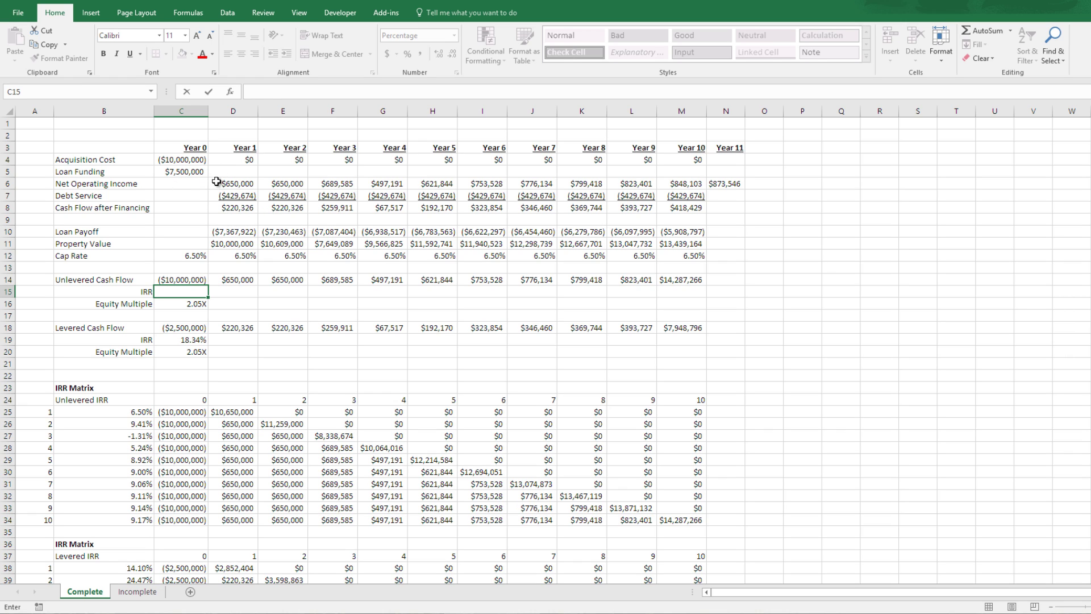
Review the acquisition cost, NOI, Year 10 property value and unlevered cash flow rows
drag(224, 186, 642, 185)
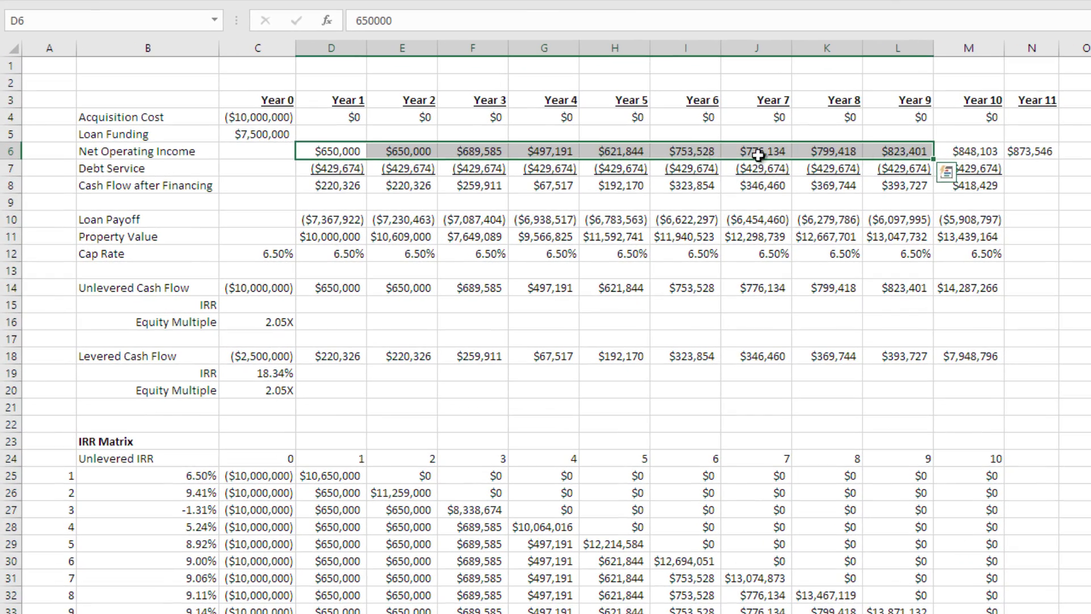
click(264, 116)
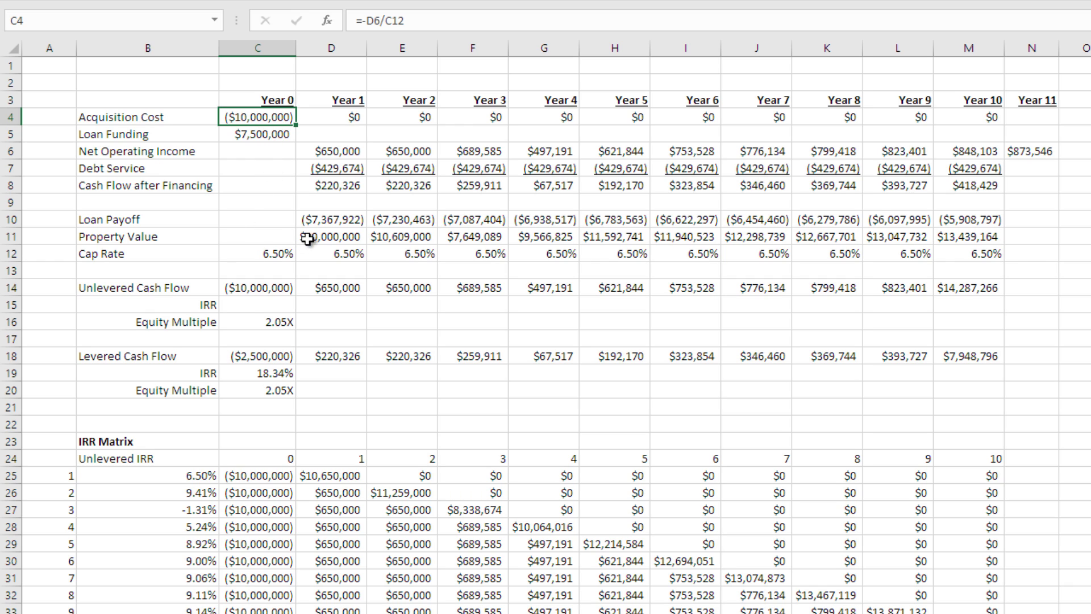
click(946, 235)
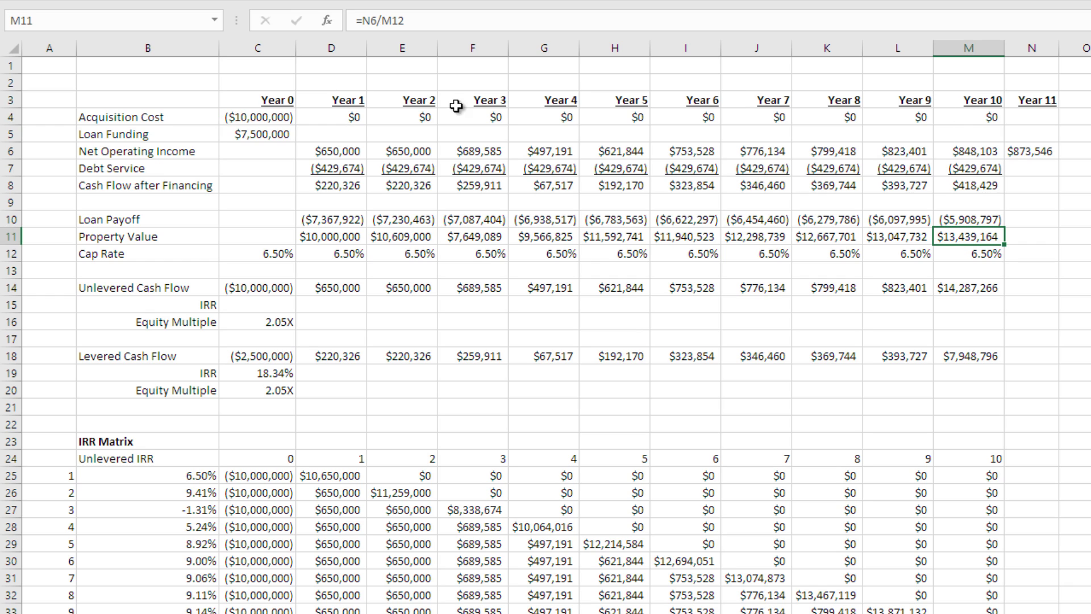
click(975, 99)
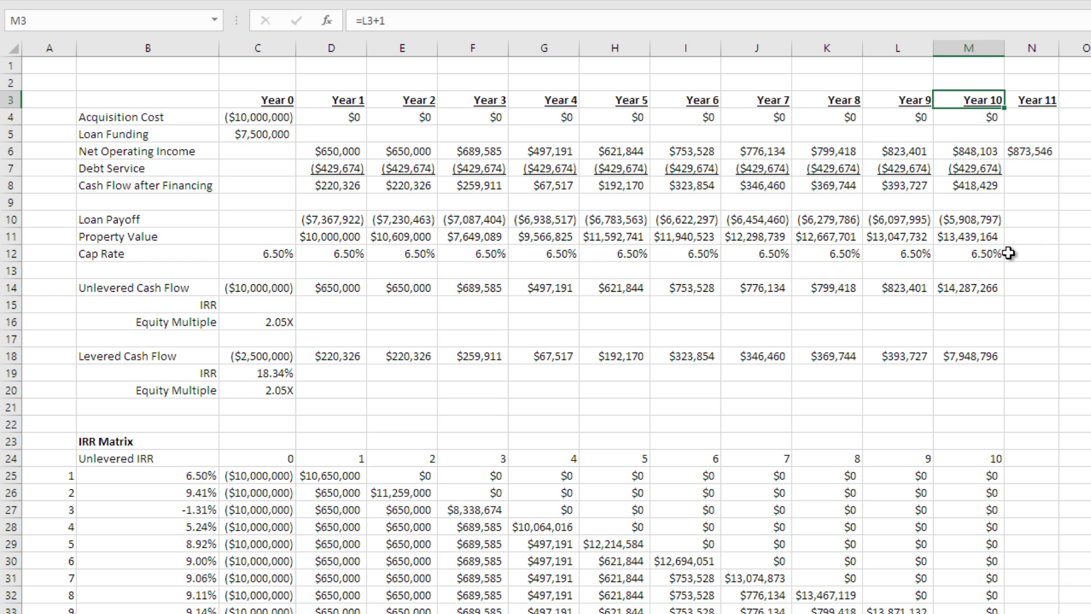
click(981, 238)
click(269, 119)
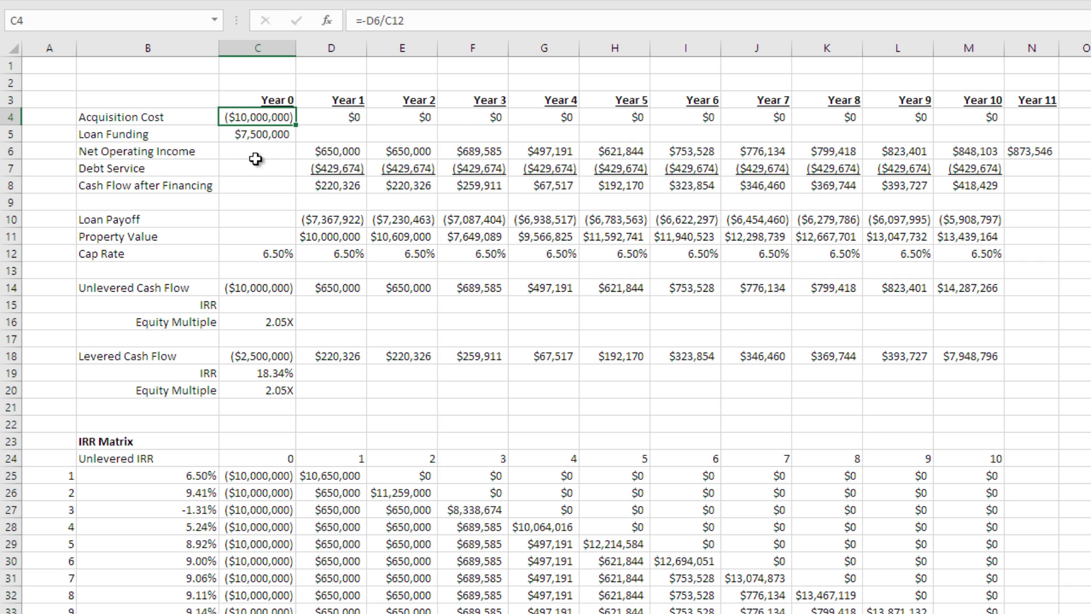
drag(334, 154, 975, 152)
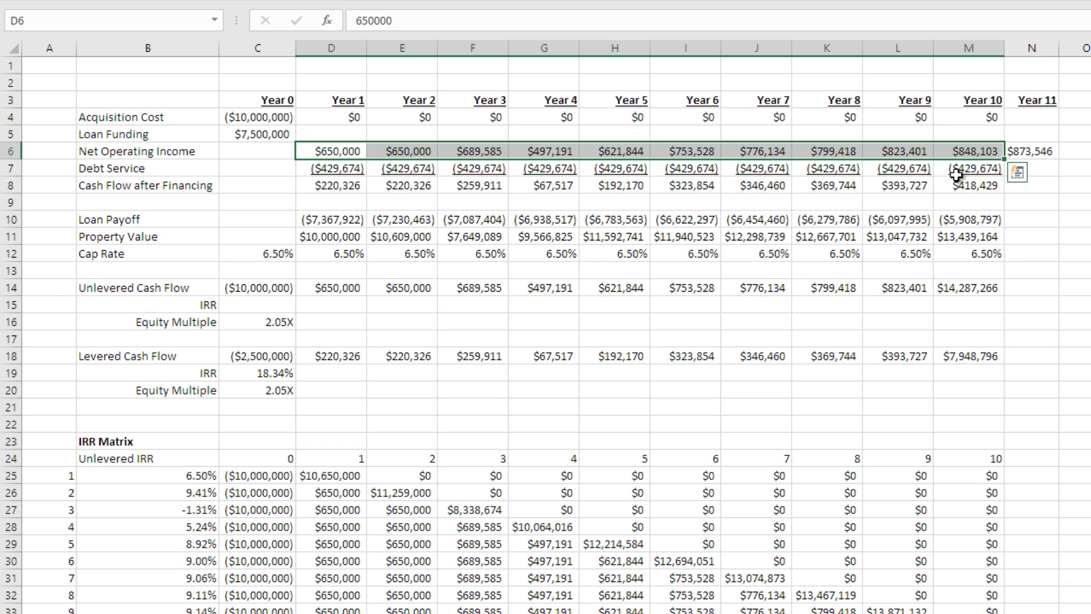
click(969, 233)
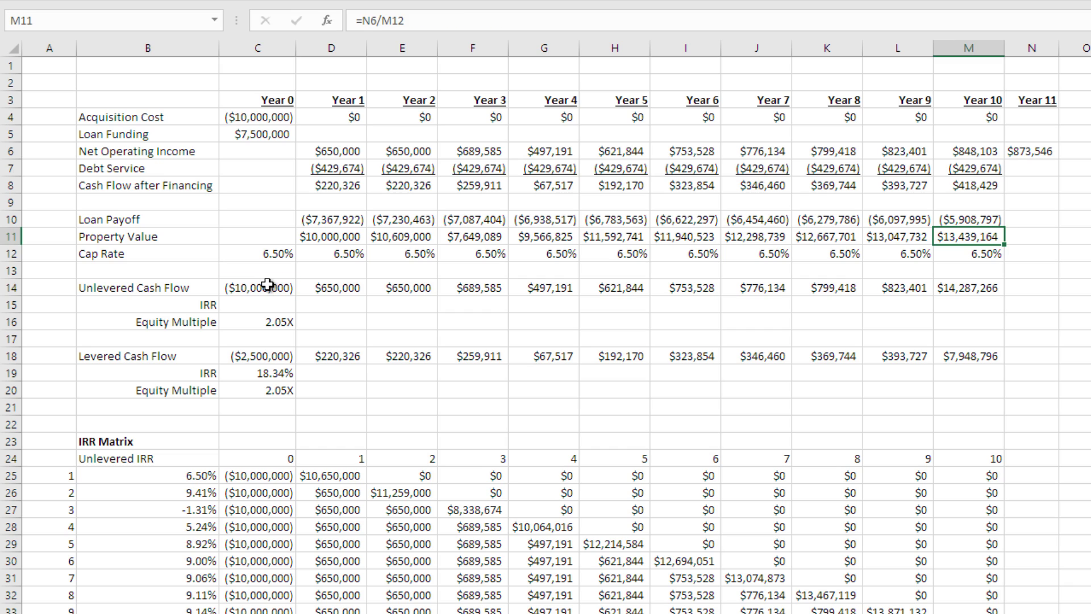
drag(268, 284, 971, 288)
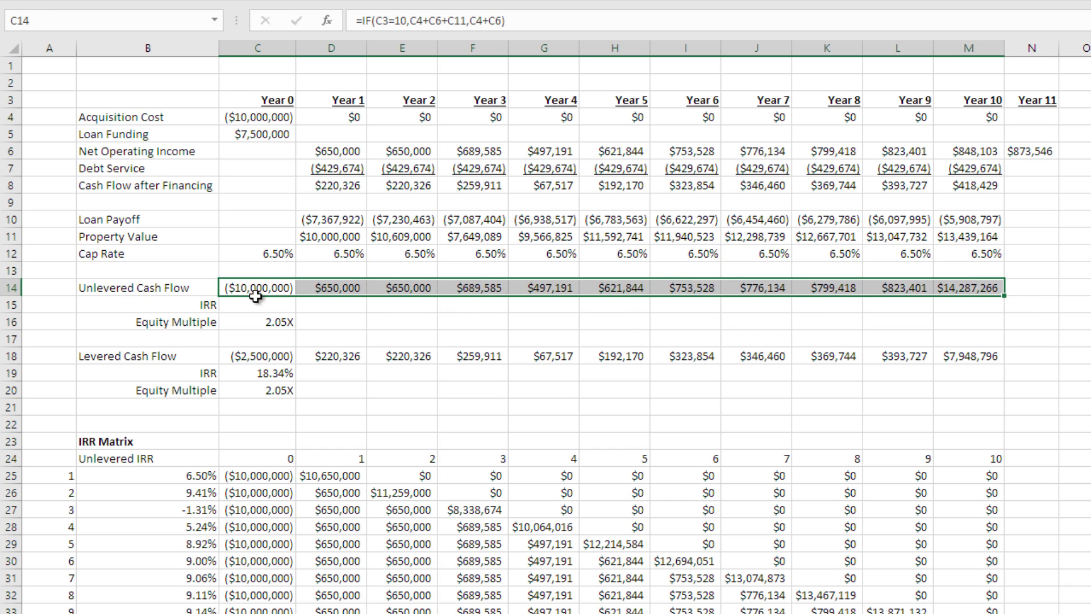
Enter =IRR(C14:M14) in C15 to get the 9.17% unlevered IRR
click(289, 305)
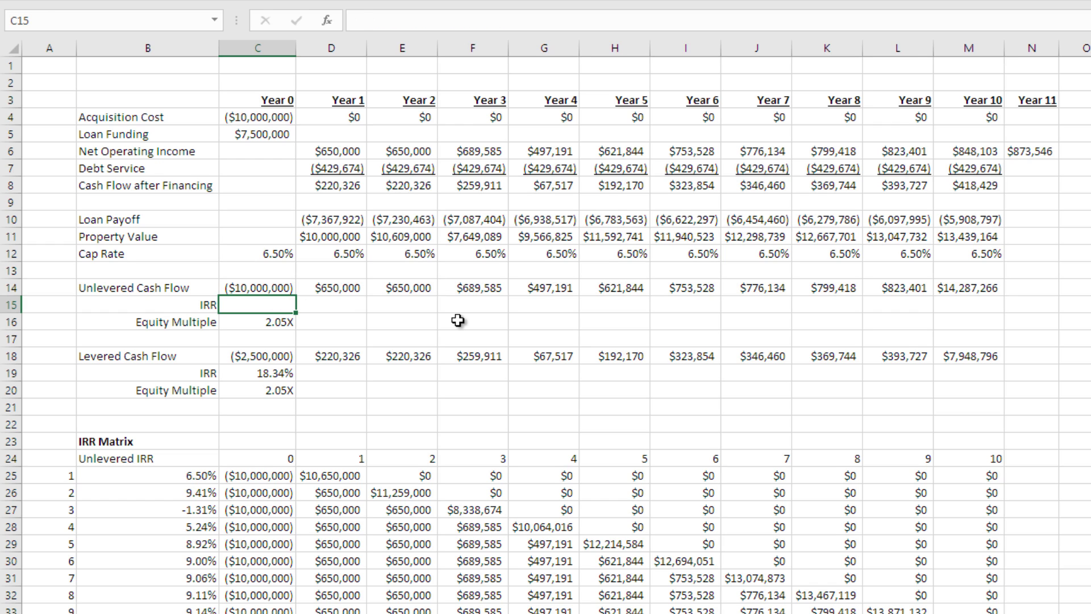
text(=IRR()
key(Up)
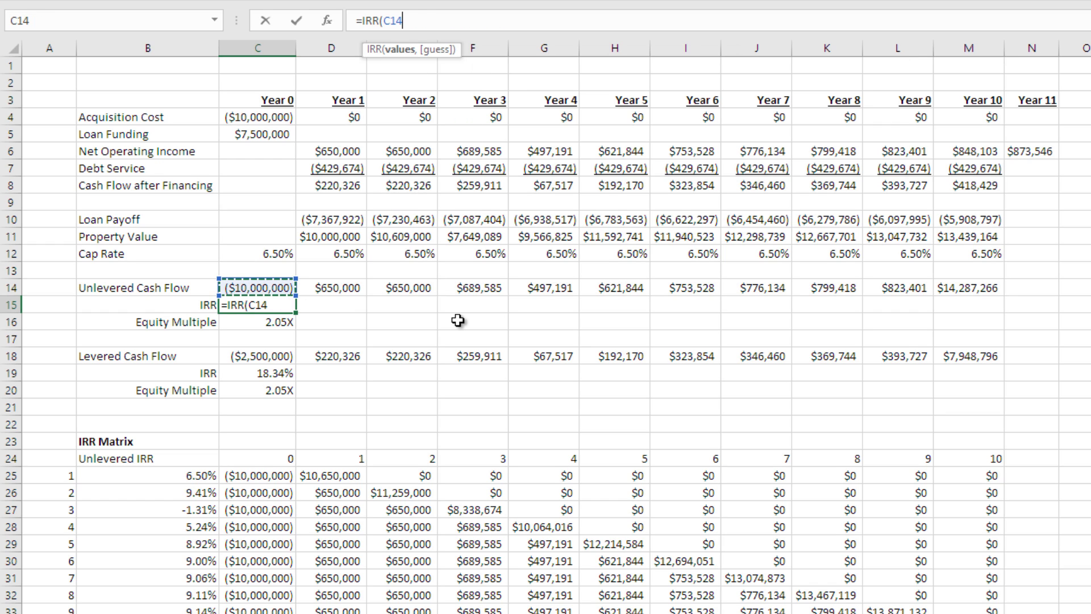
key(ctrl+shift+Right)
key(Return)
key(Up)
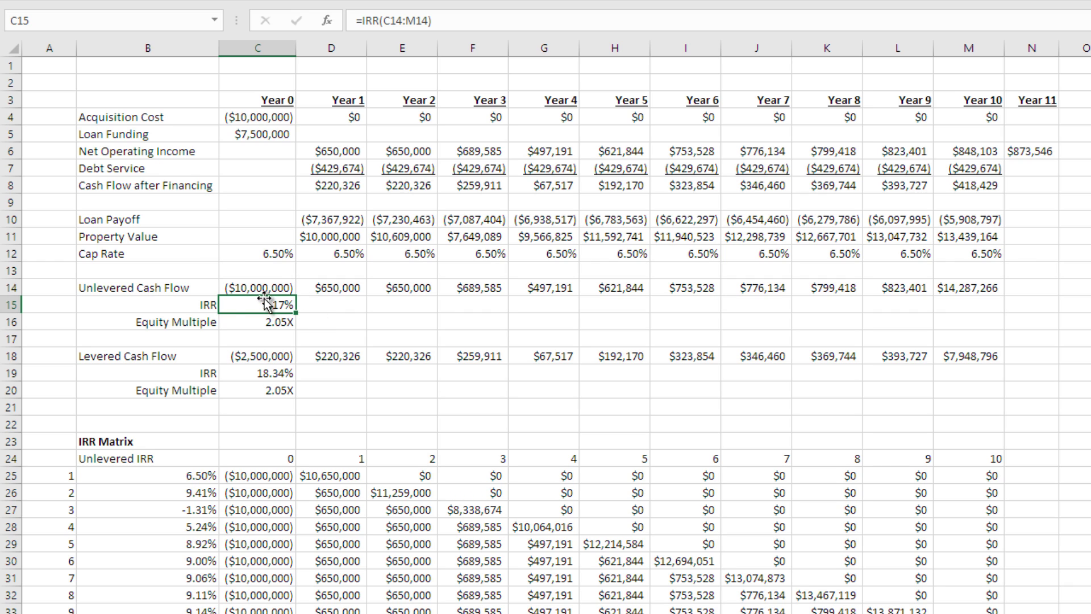
scroll(137, 272, down, 1)
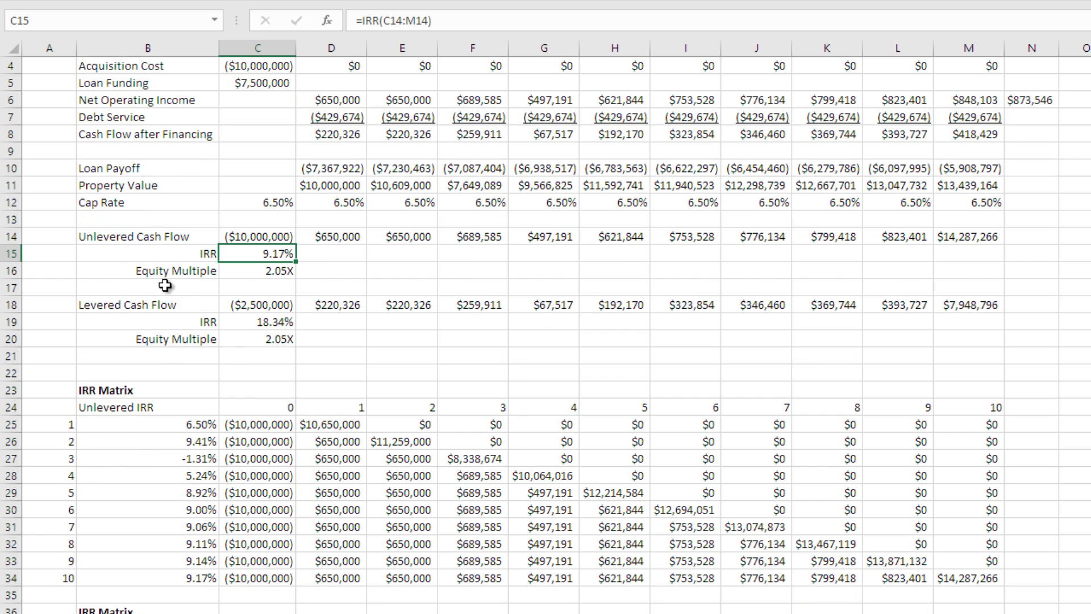
click(246, 422)
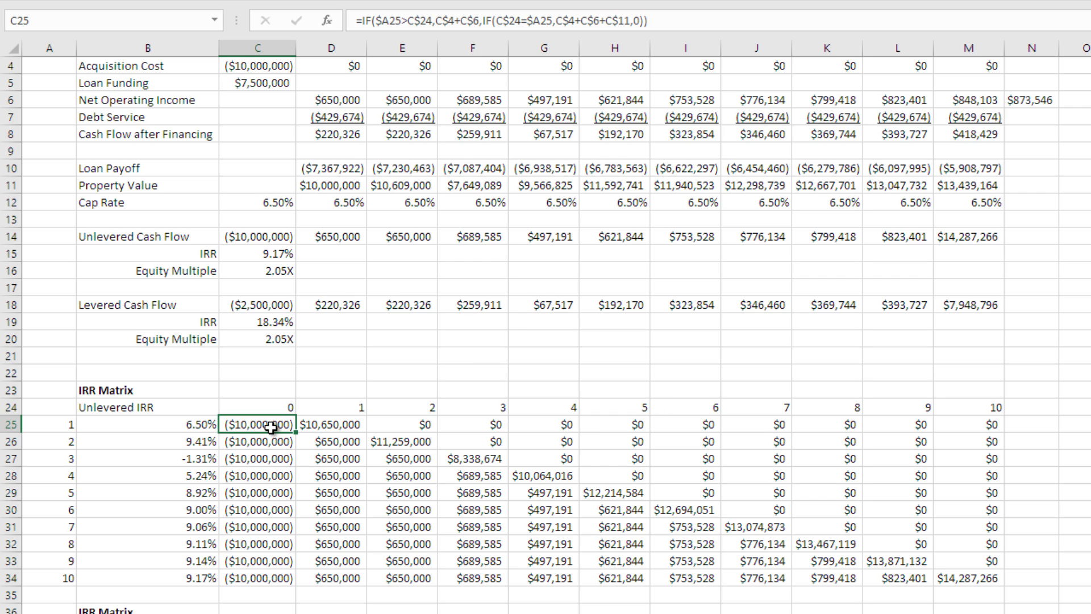
drag(271, 426, 966, 583)
click(283, 437)
click(336, 408)
click(399, 409)
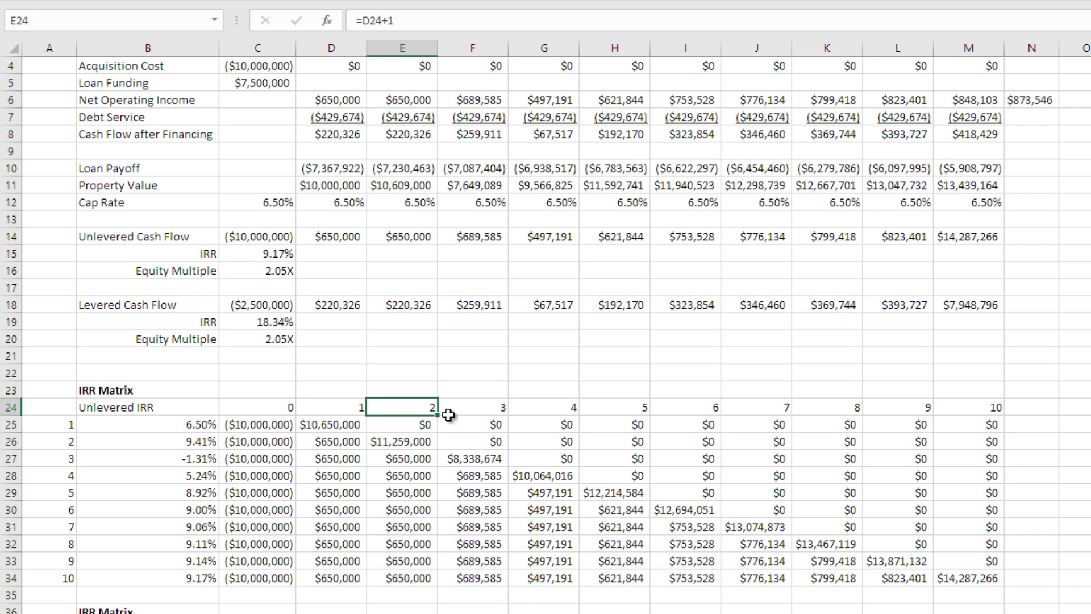
click(479, 408)
click(554, 408)
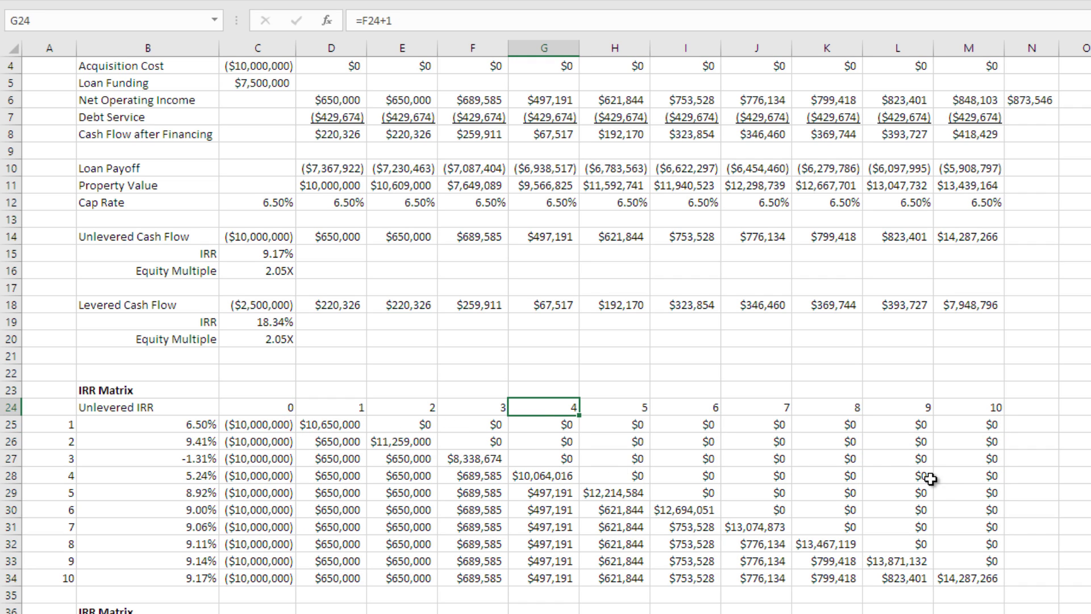
click(198, 426)
click(209, 440)
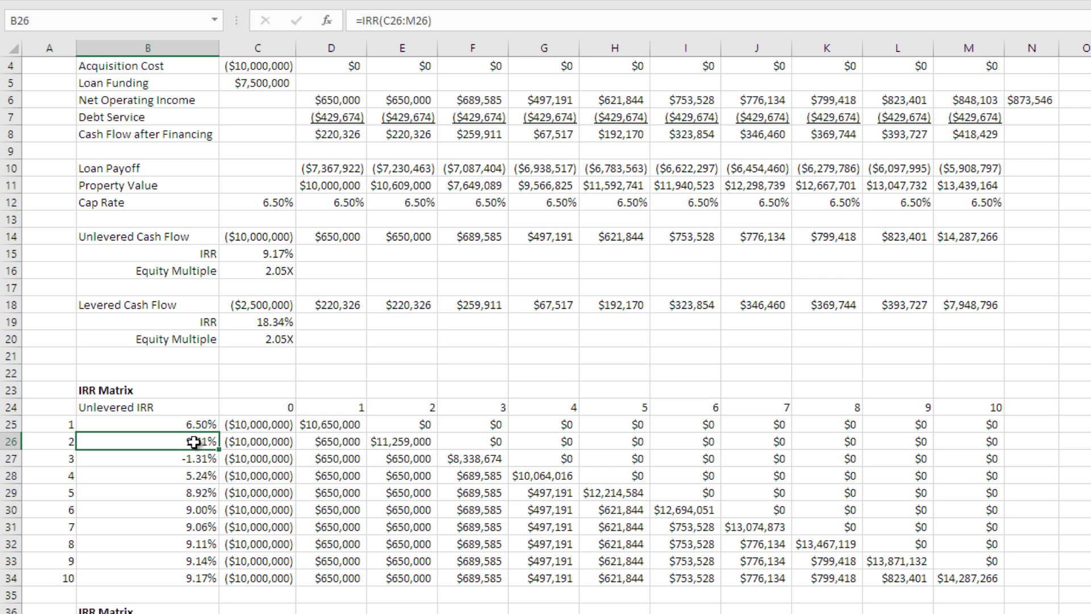
click(179, 458)
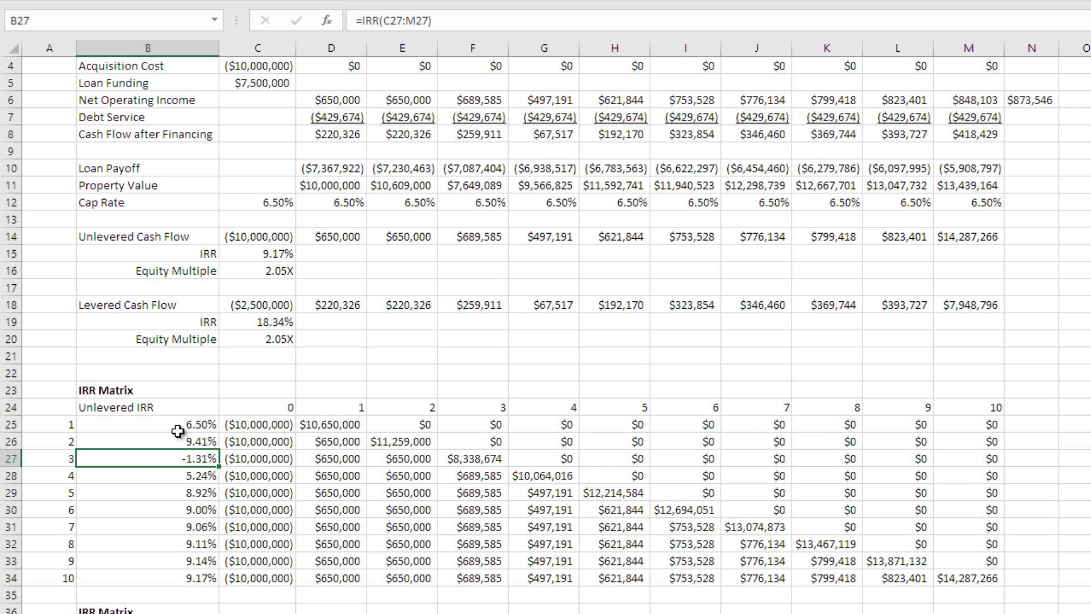
click(210, 476)
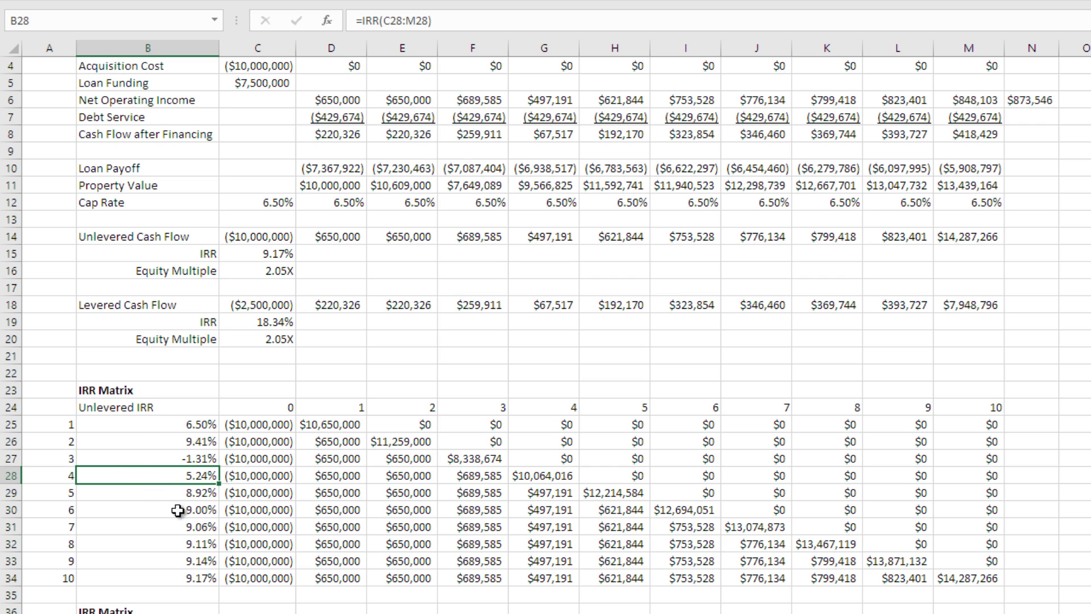
click(187, 491)
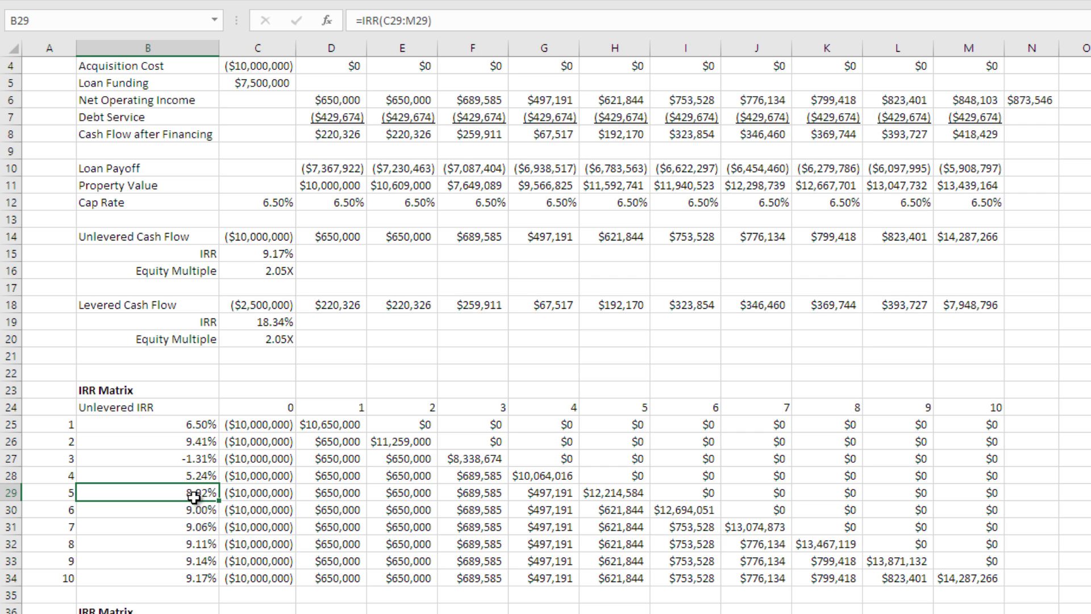
click(198, 578)
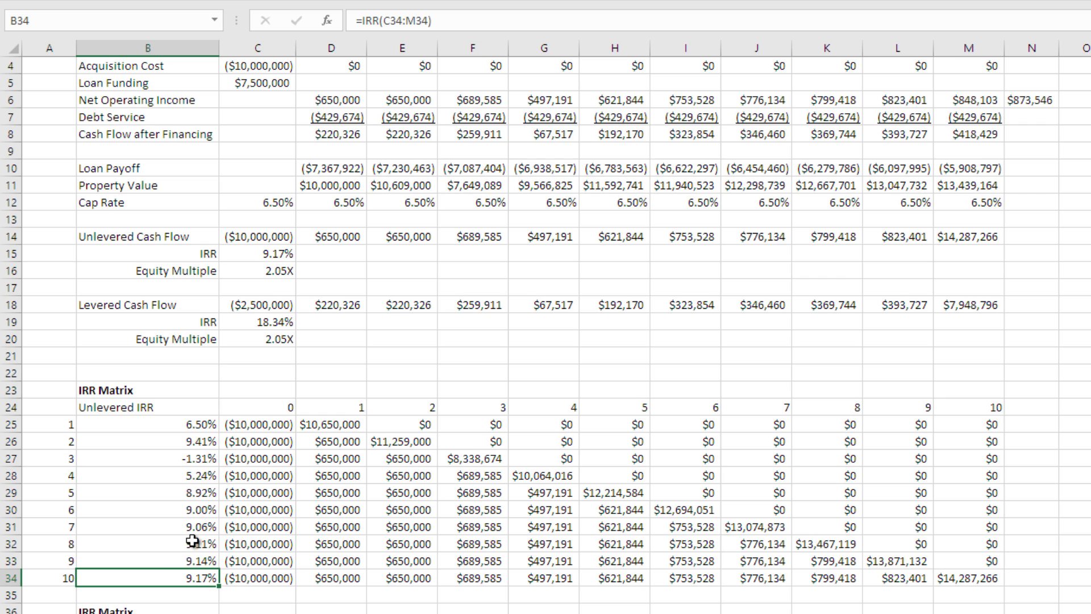
scroll(339, 409, up, 1)
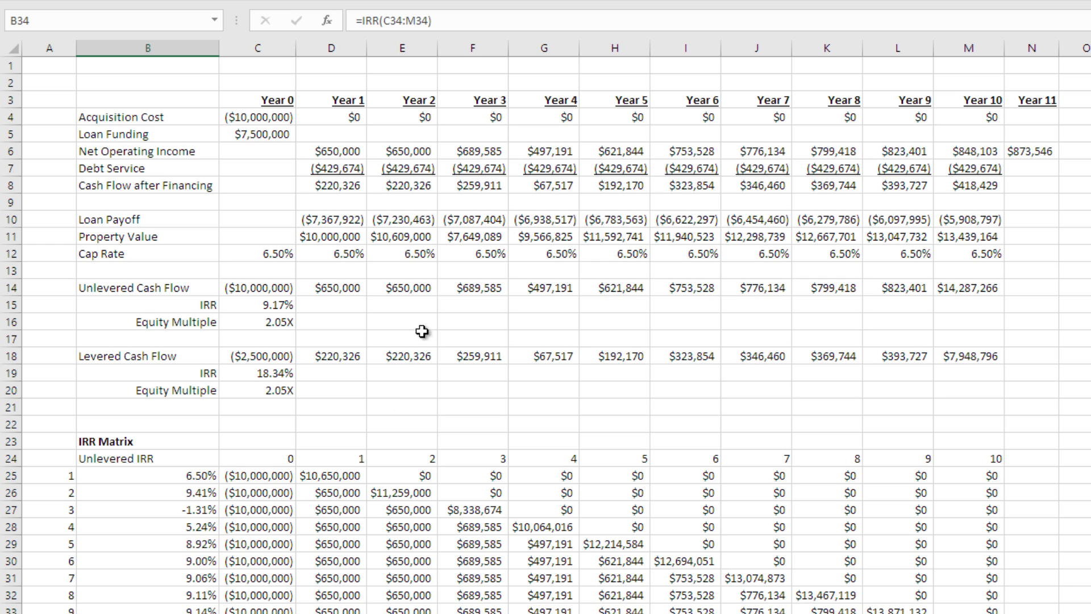
Switch to the Incomplete sheet and look over the model above the blank IRR matrix
click(262, 478)
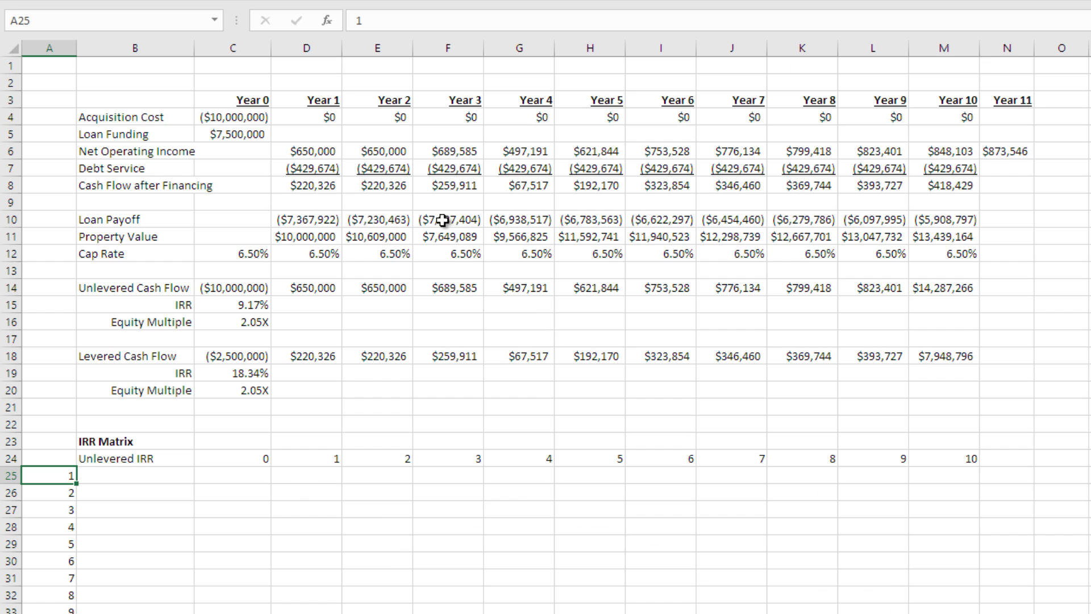
drag(132, 122, 904, 423)
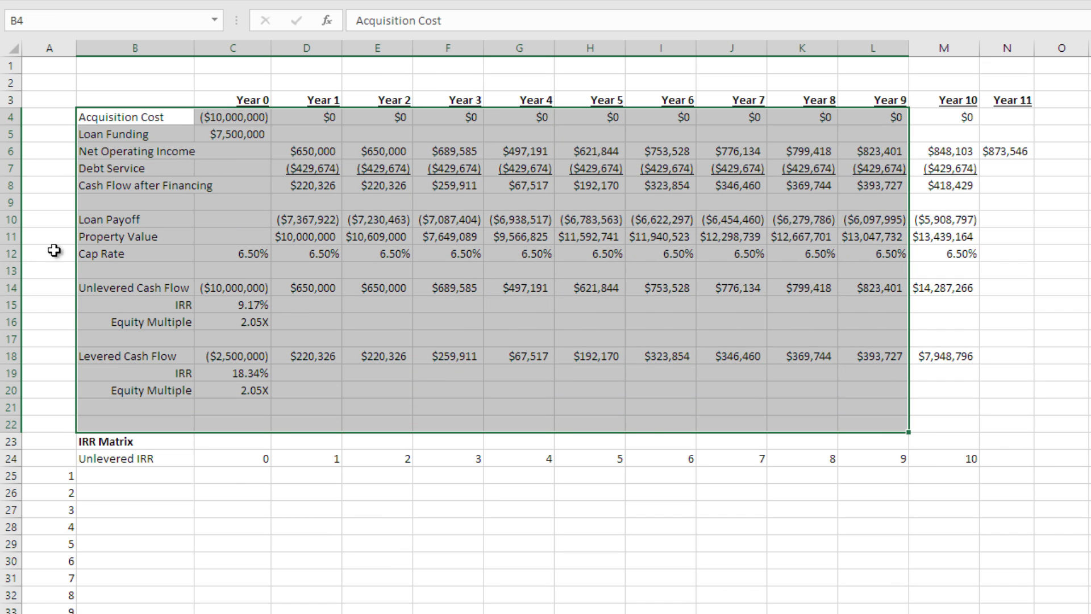
click(410, 271)
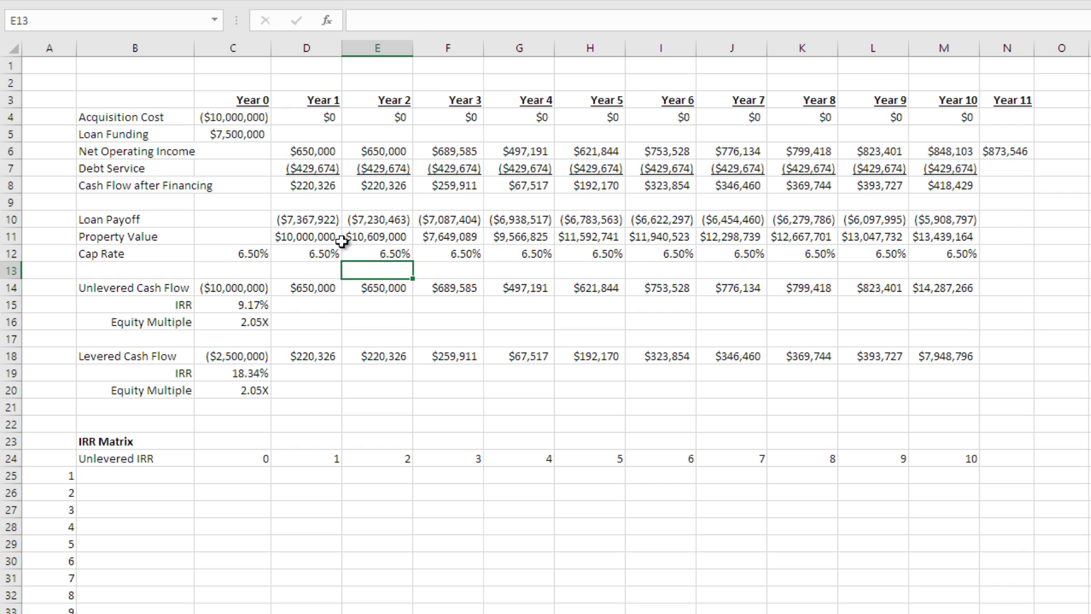
click(92, 121)
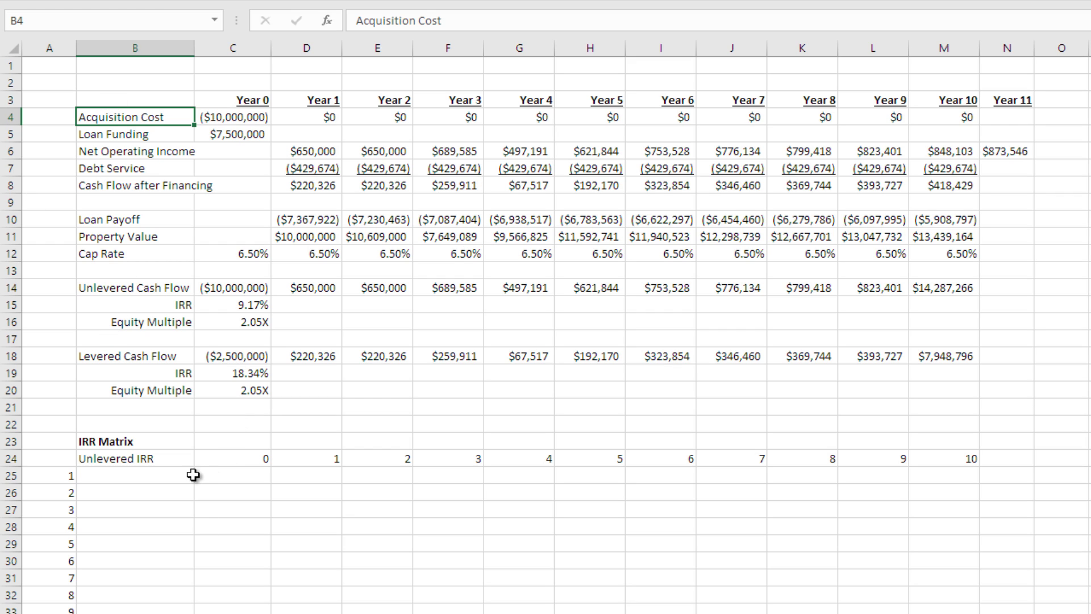
click(153, 477)
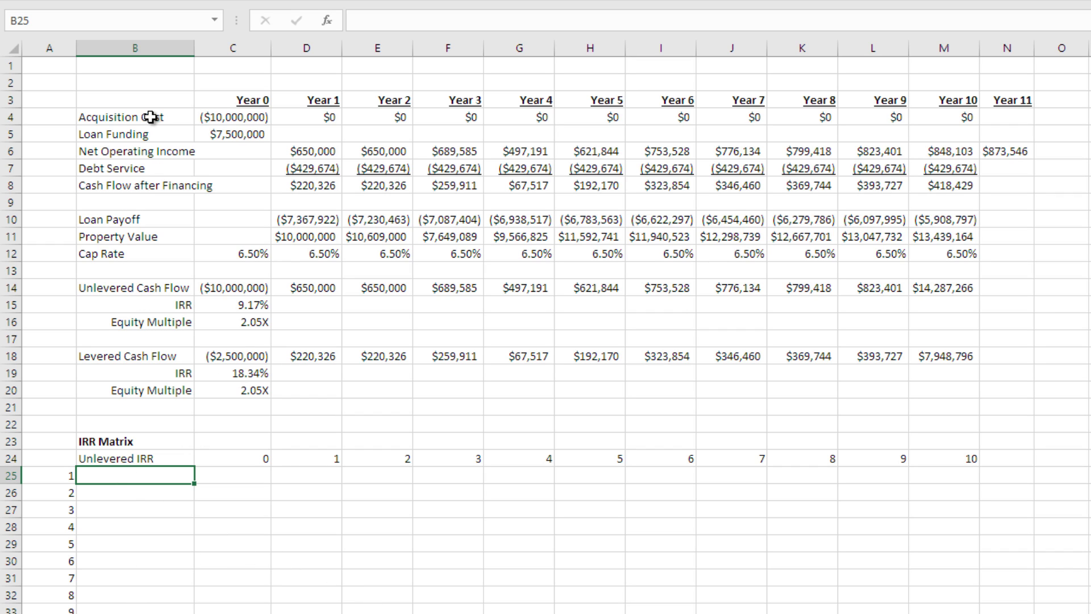
drag(150, 117, 955, 121)
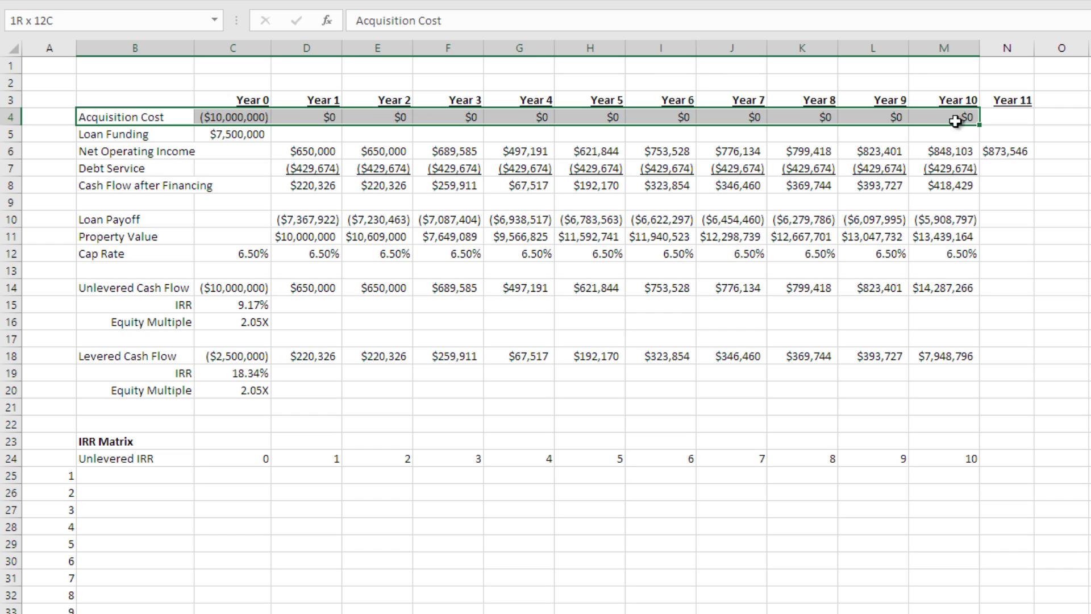
click(169, 119)
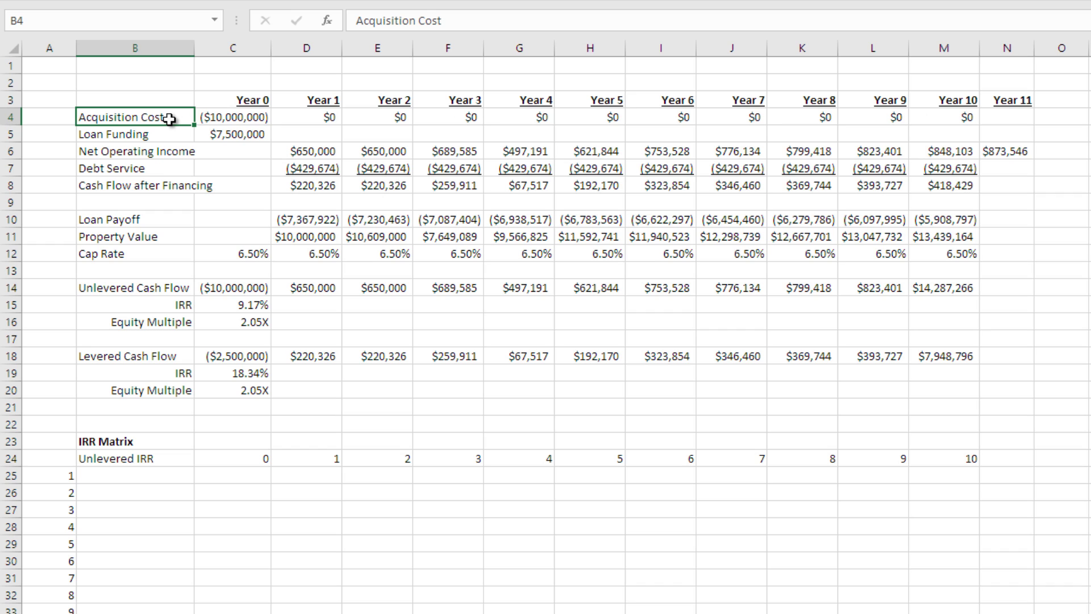
click(260, 118)
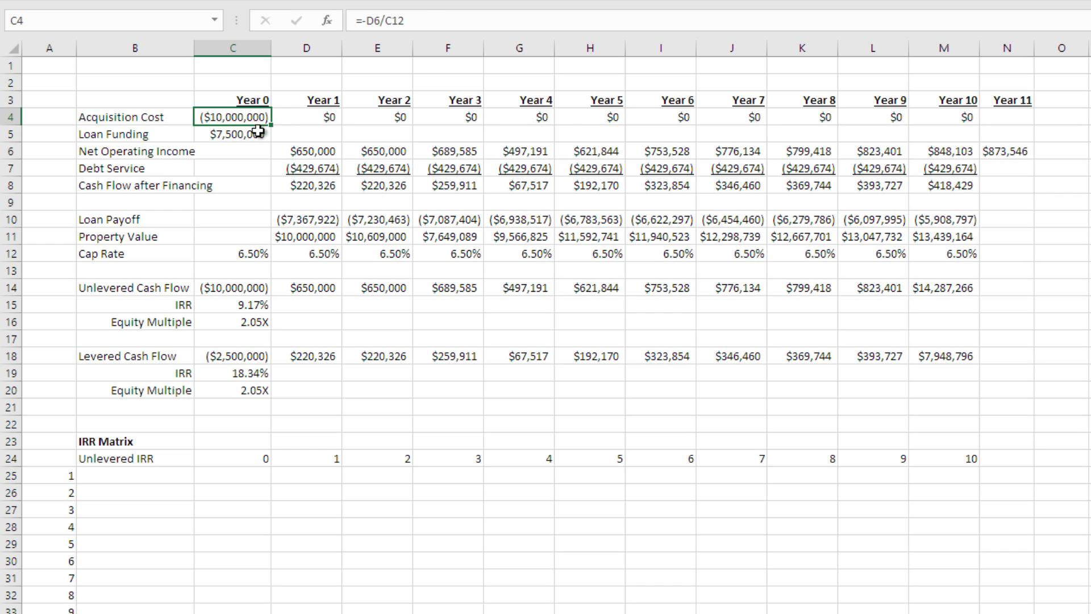
drag(302, 114, 383, 122)
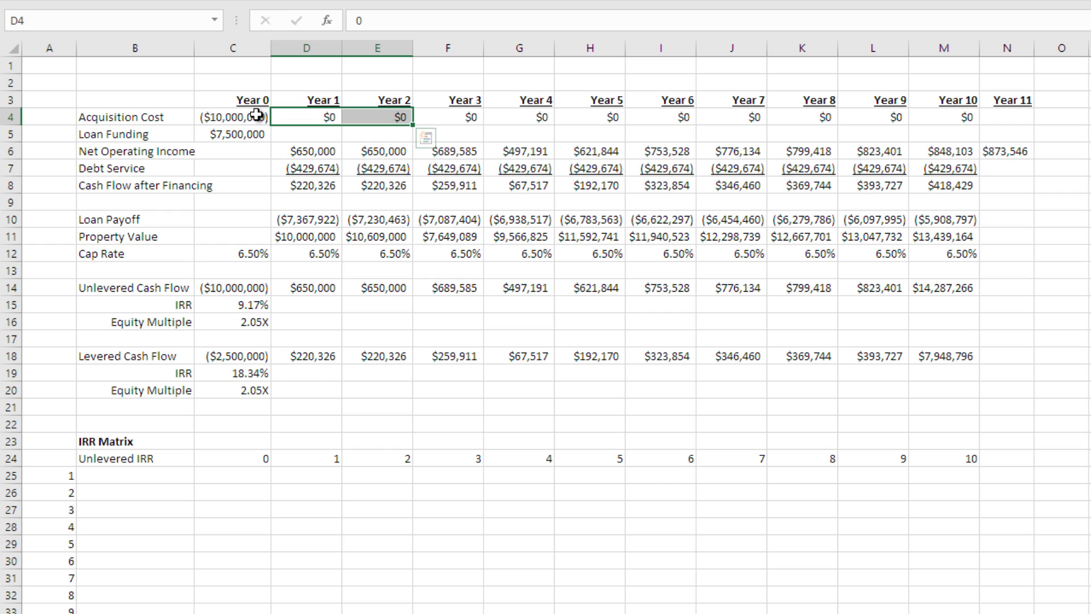
click(186, 136)
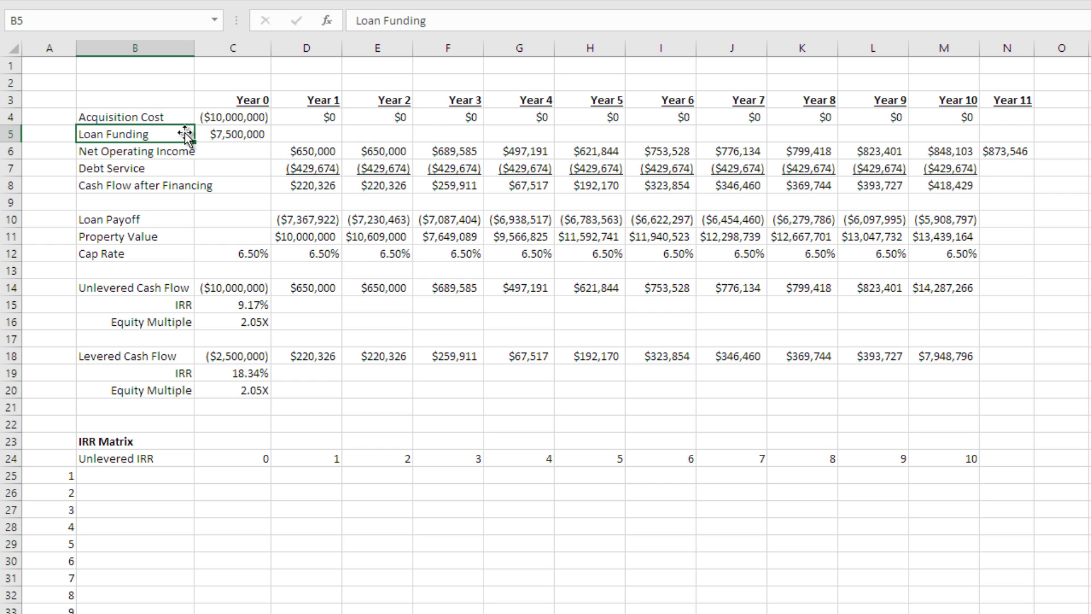
click(209, 135)
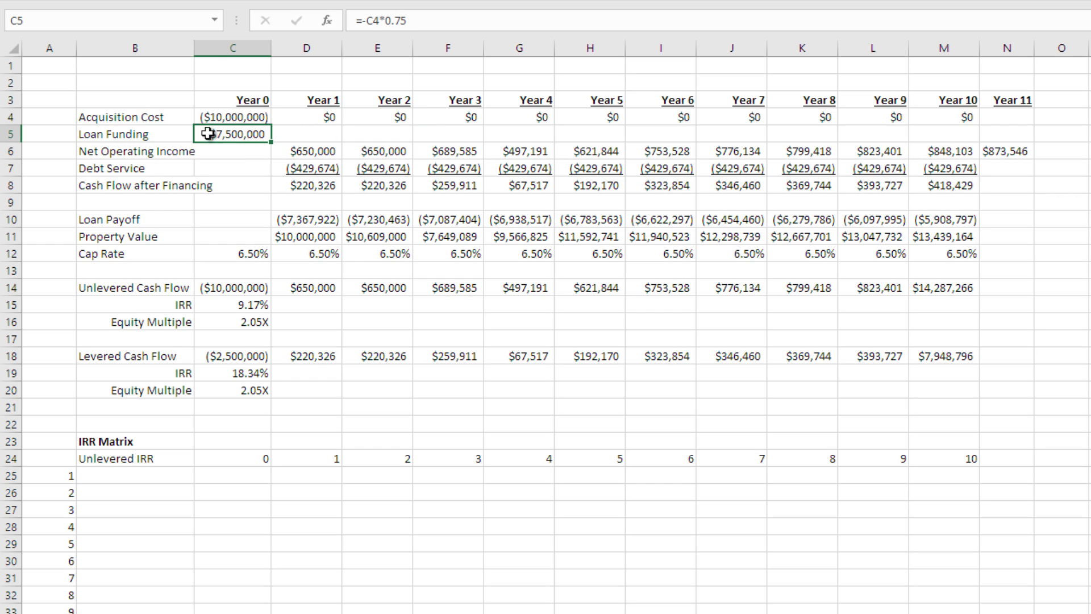
click(232, 118)
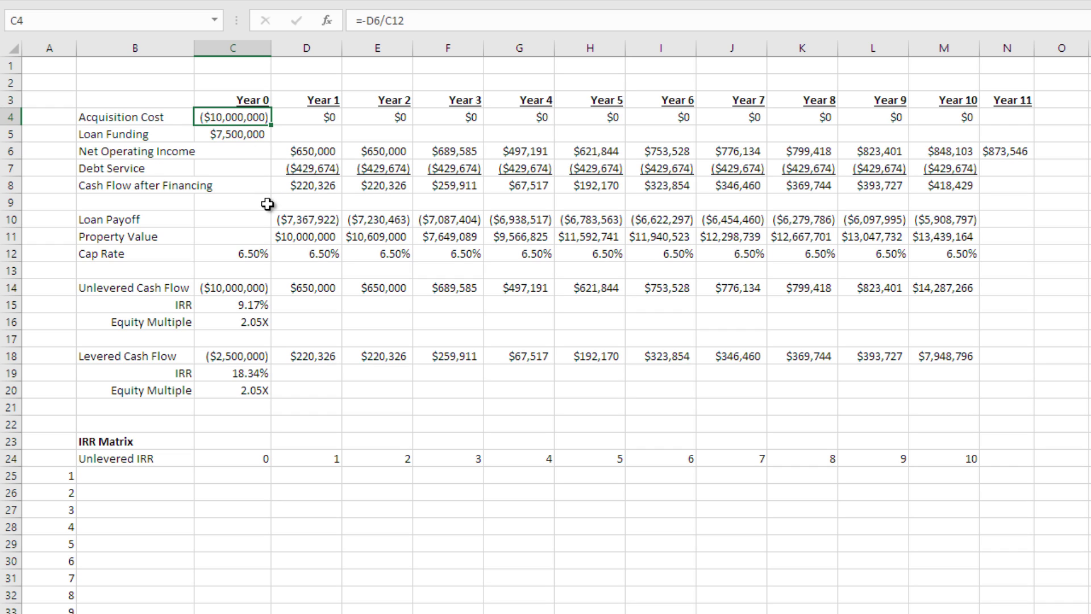
click(260, 141)
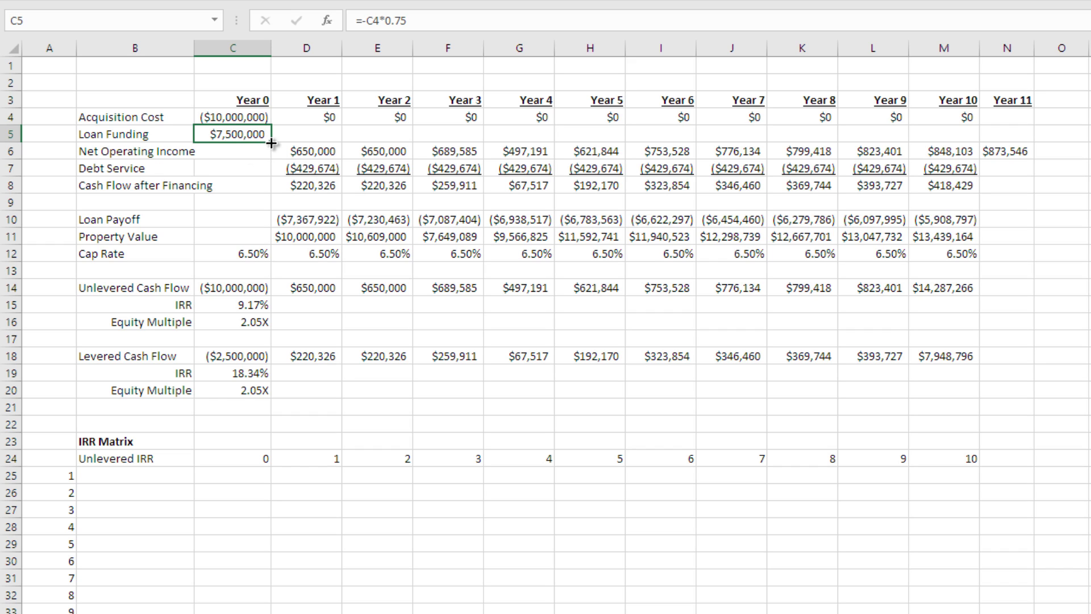
drag(279, 133, 366, 141)
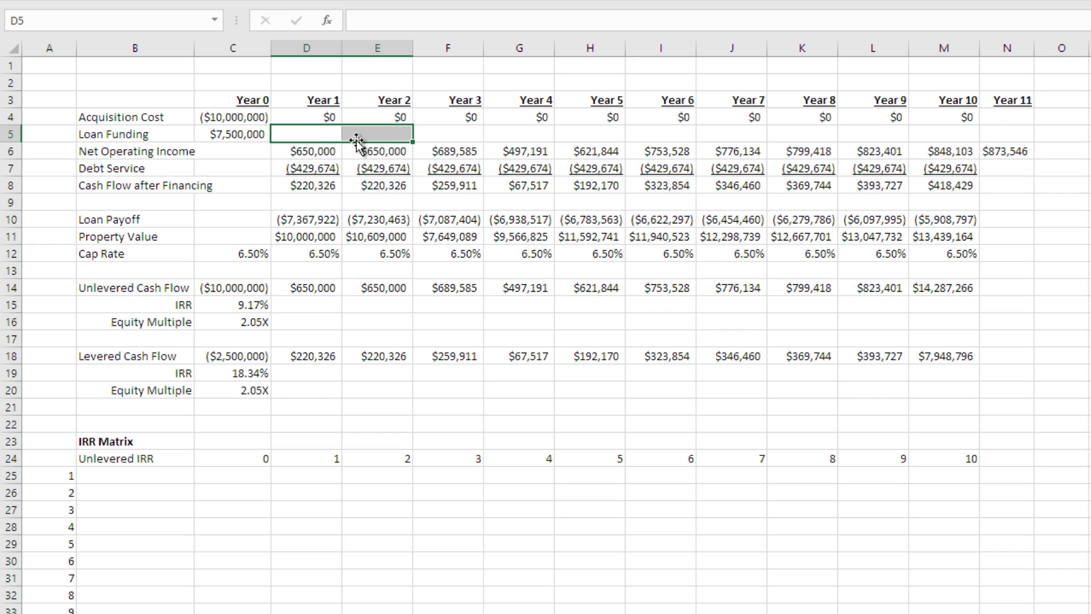
click(185, 150)
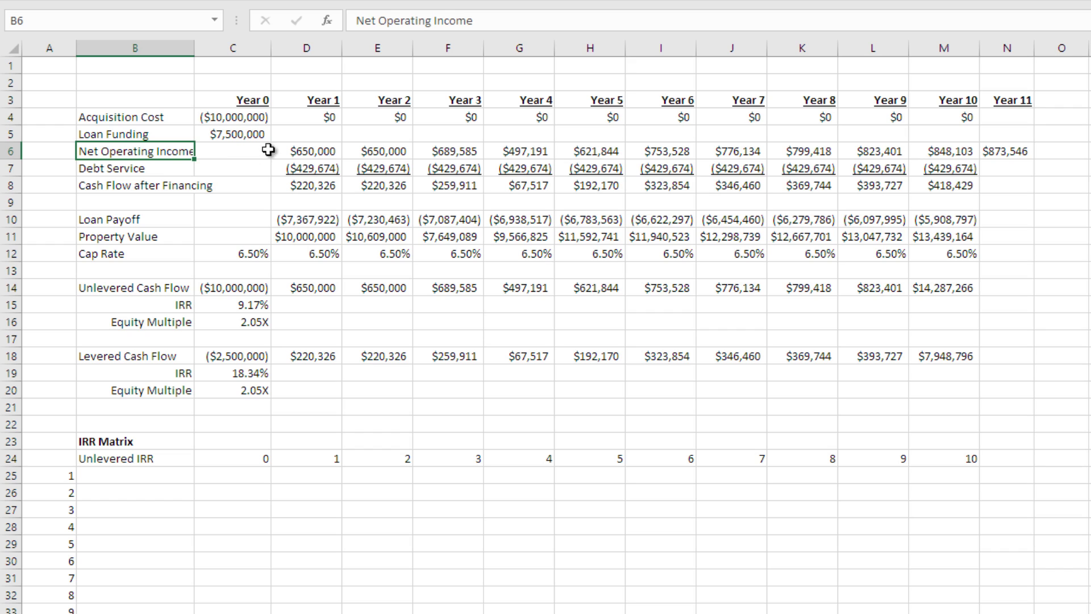
drag(278, 151, 922, 155)
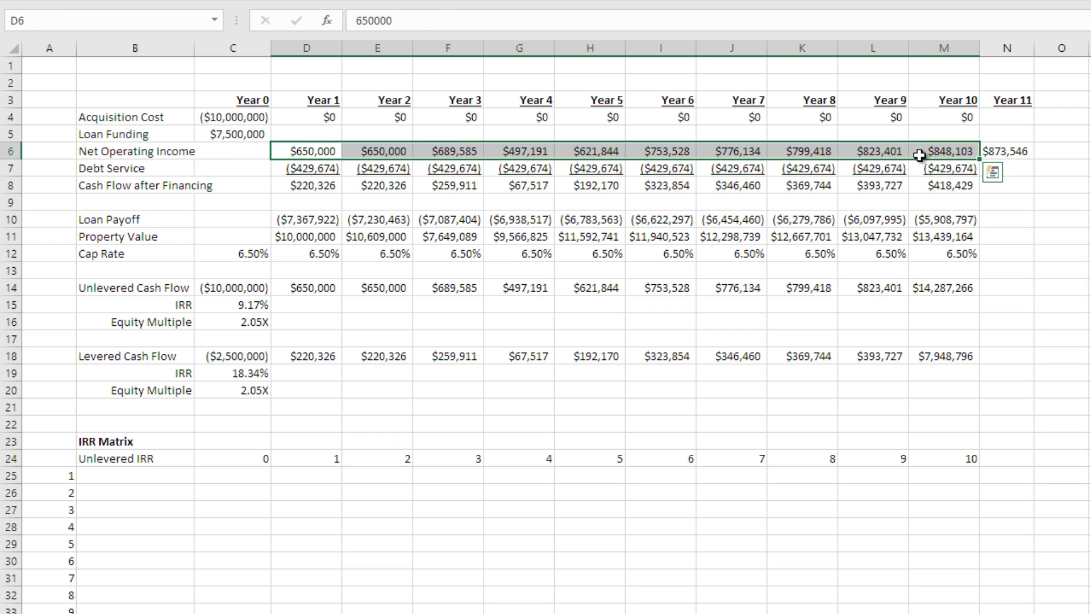
click(507, 151)
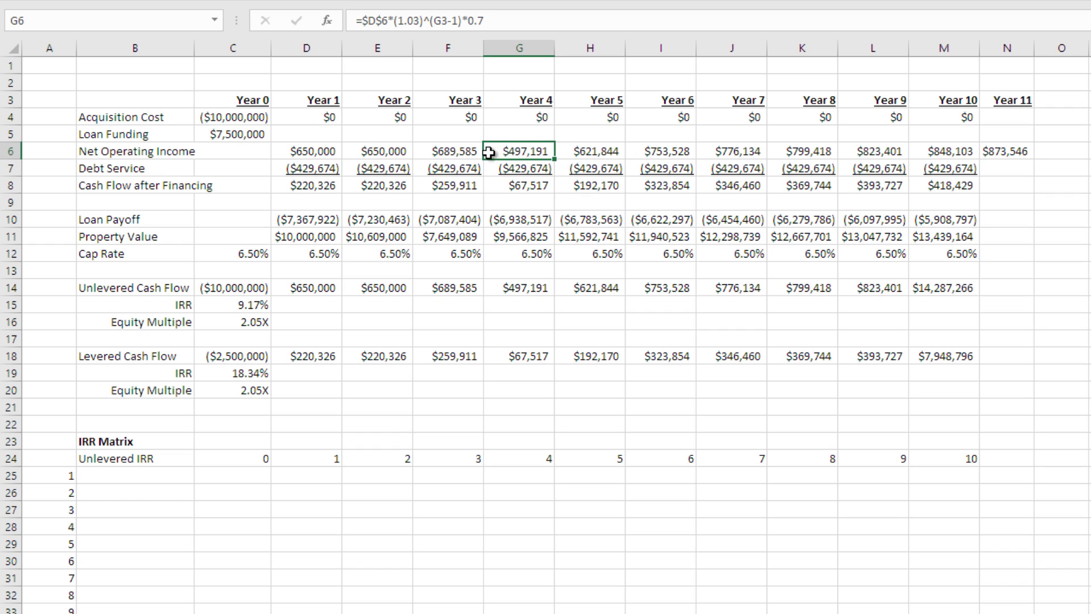
click(573, 151)
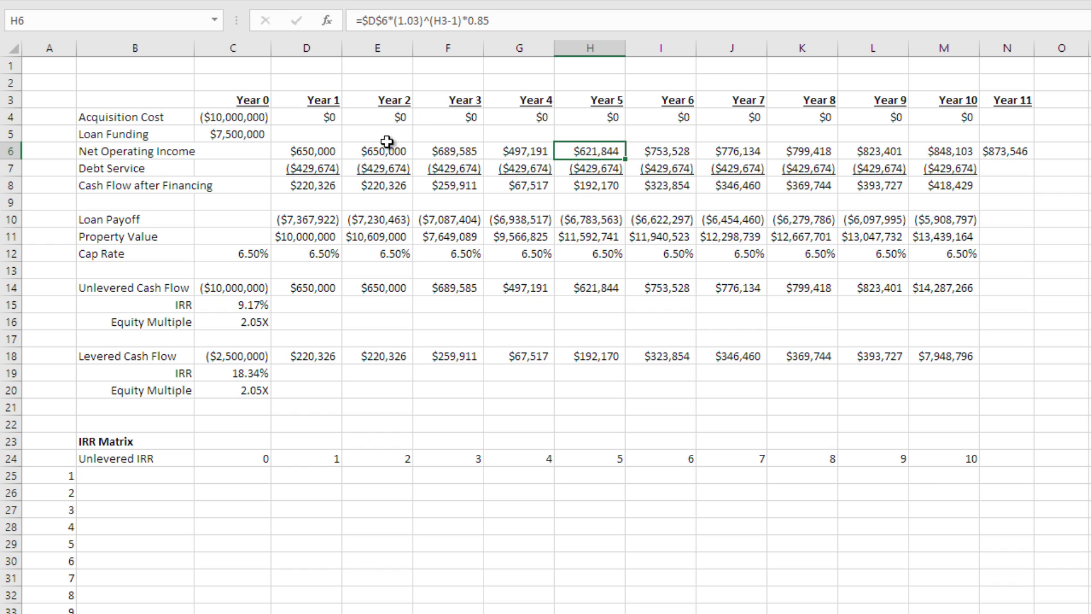
click(650, 153)
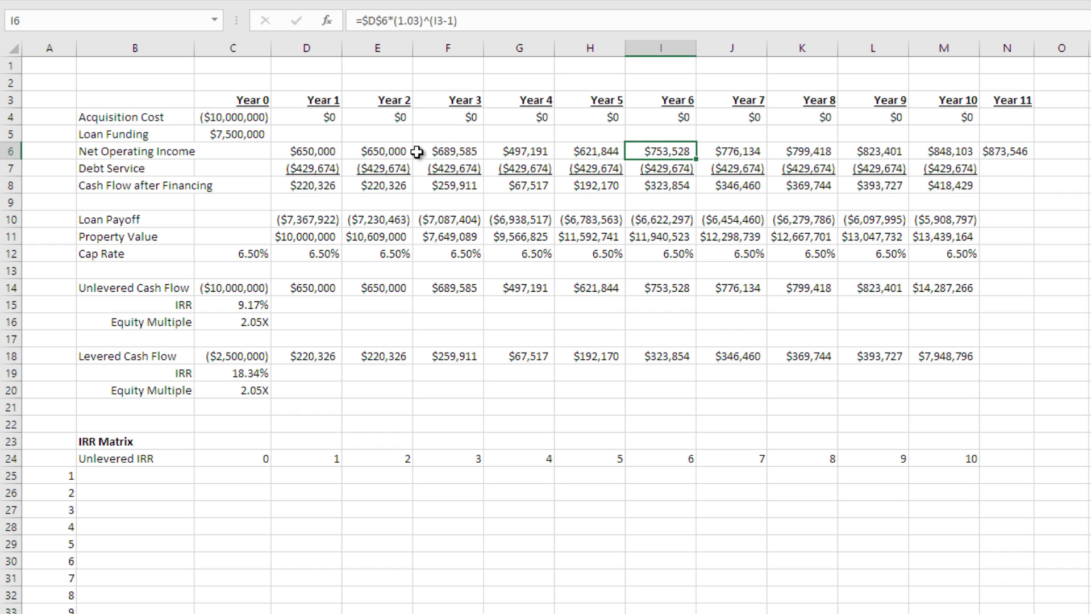
click(398, 154)
click(473, 154)
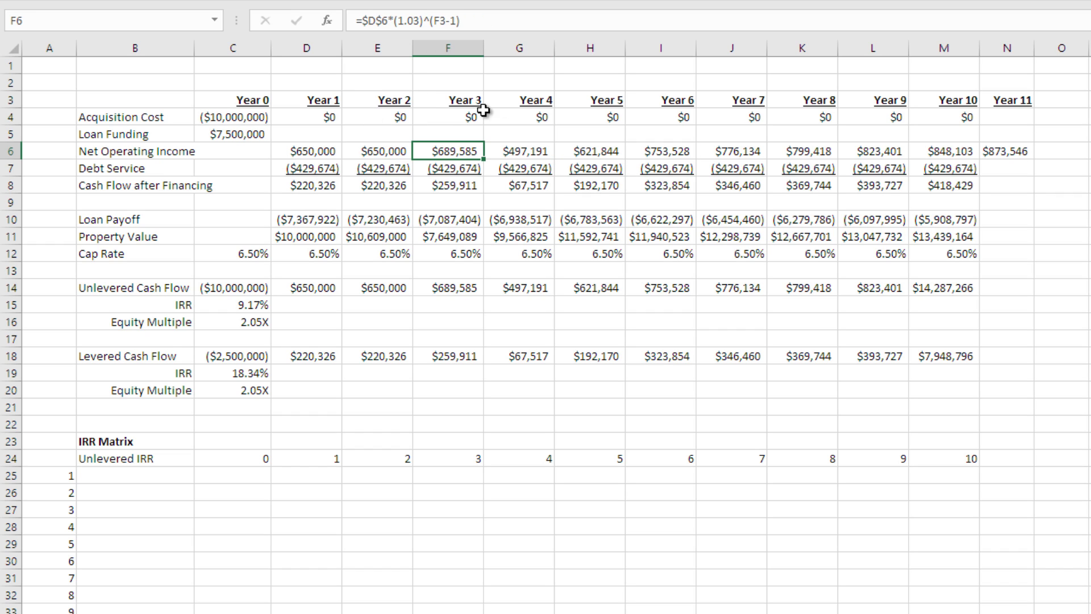
click(336, 158)
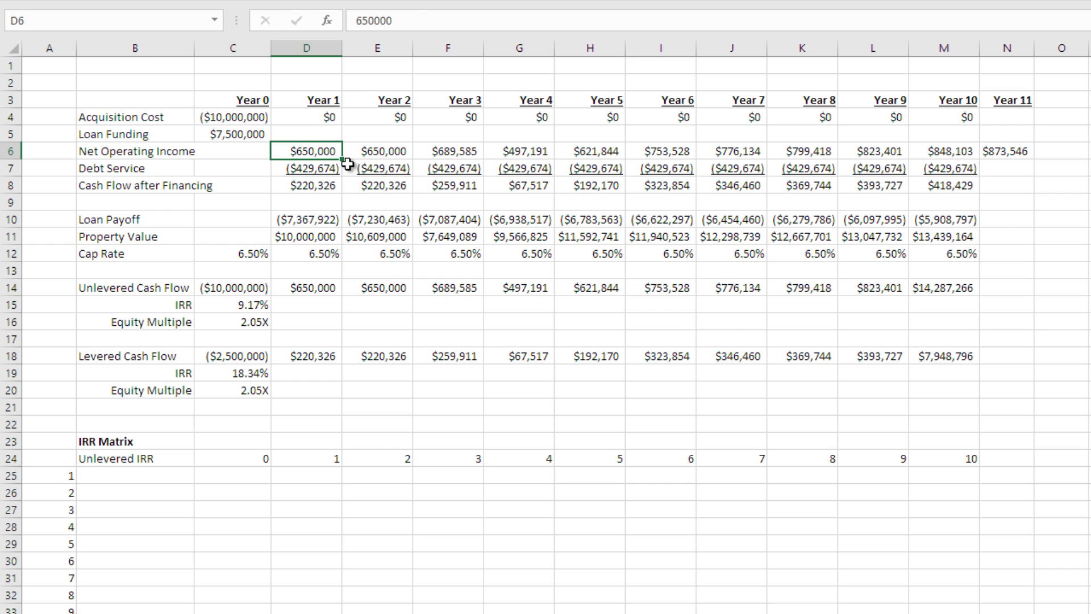
drag(338, 167, 445, 172)
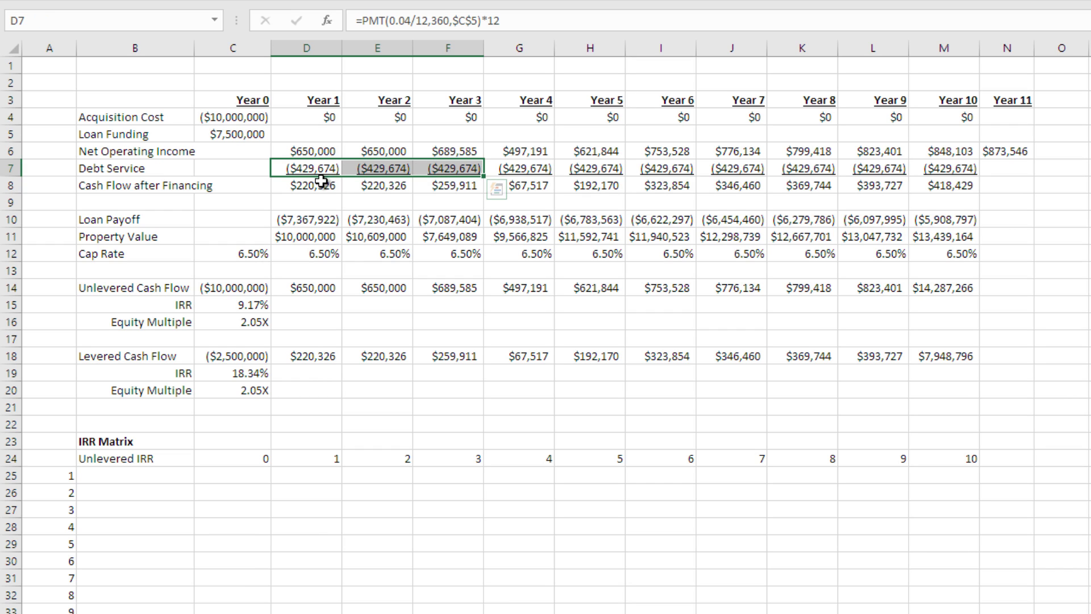
click(245, 135)
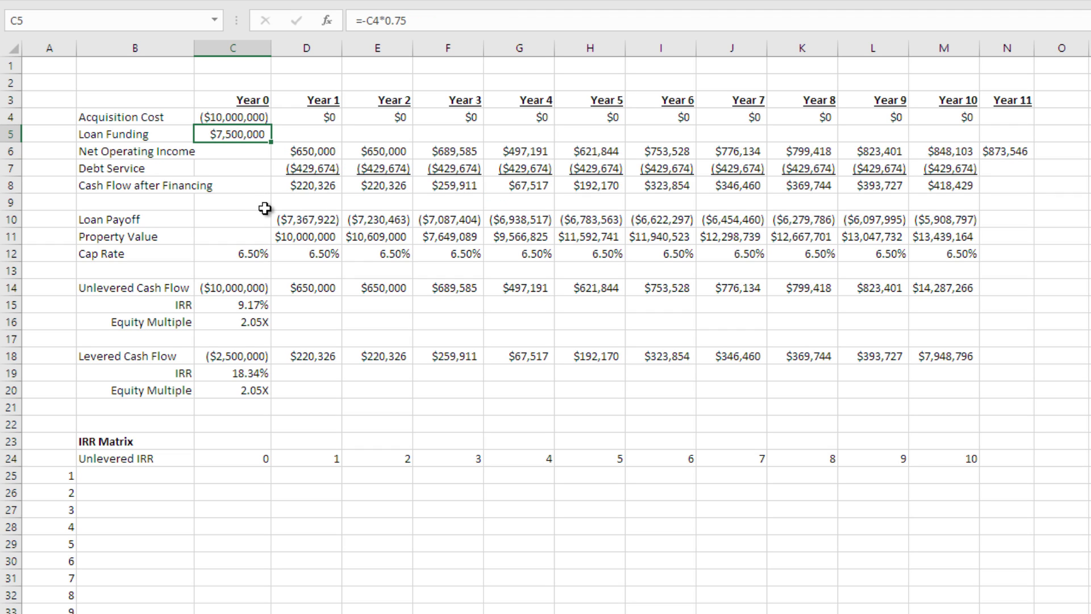
click(317, 190)
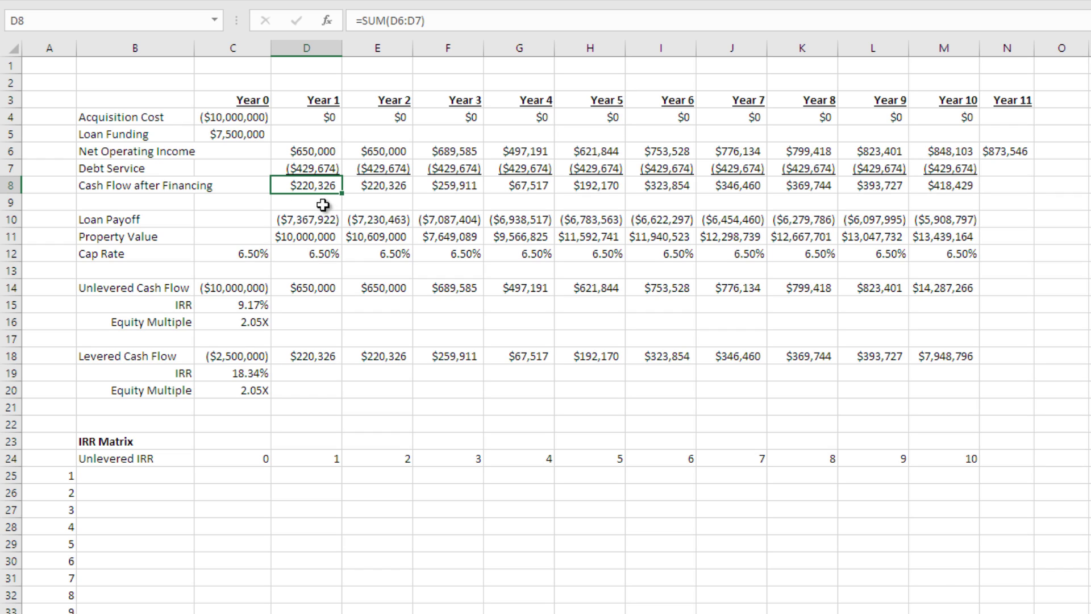
click(312, 169)
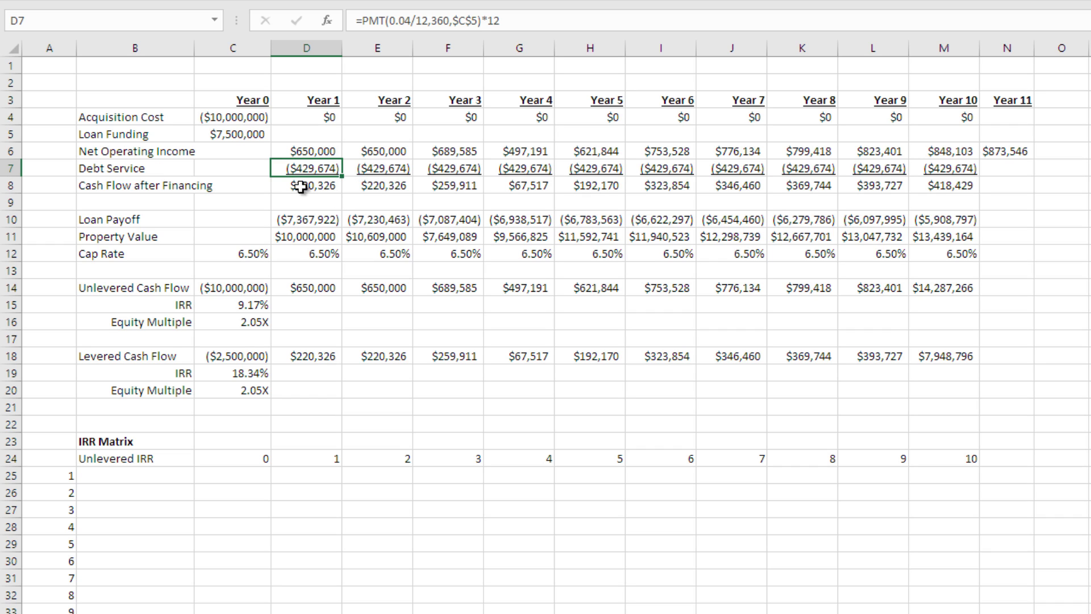
click(153, 168)
click(149, 186)
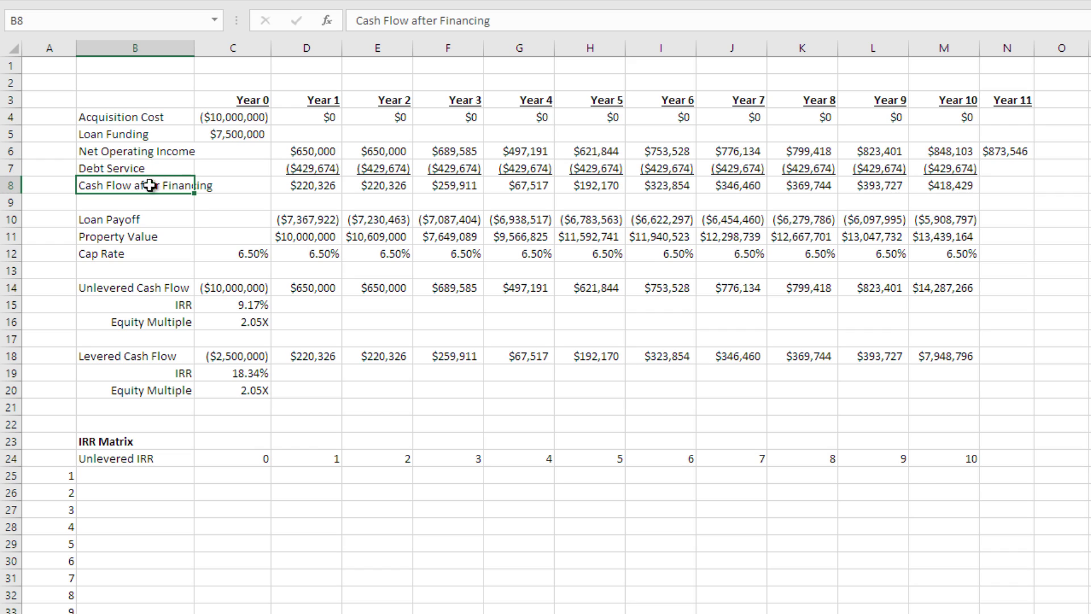
click(308, 187)
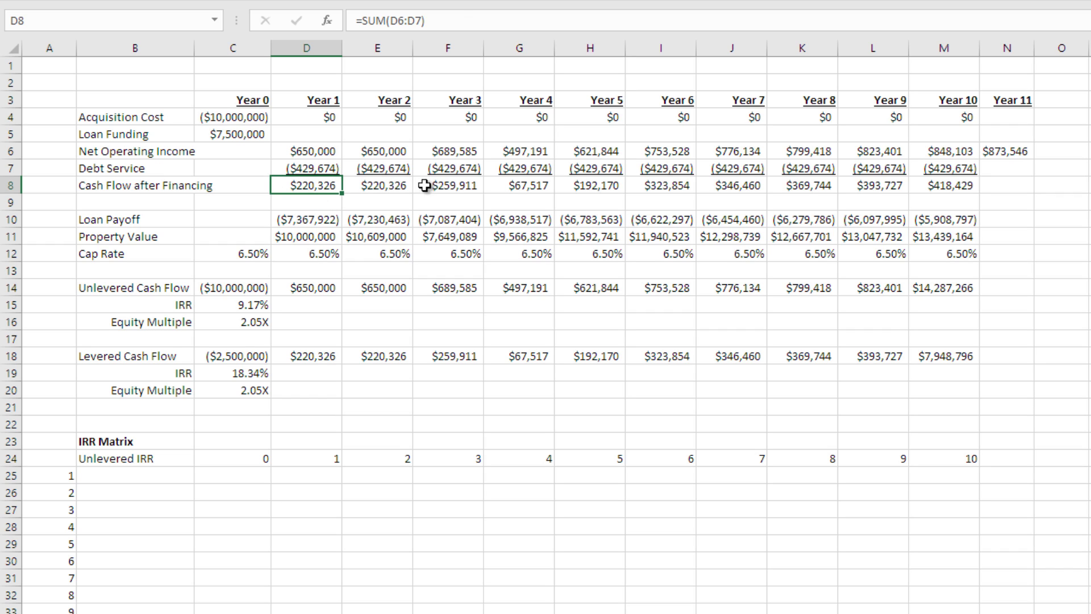
click(133, 221)
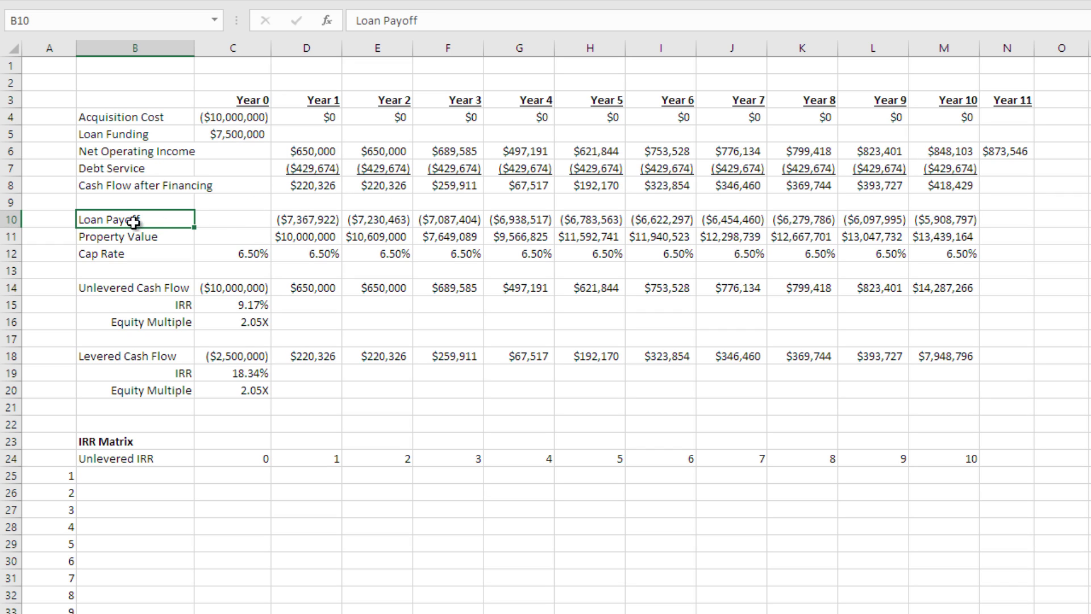
click(296, 222)
click(357, 221)
click(424, 222)
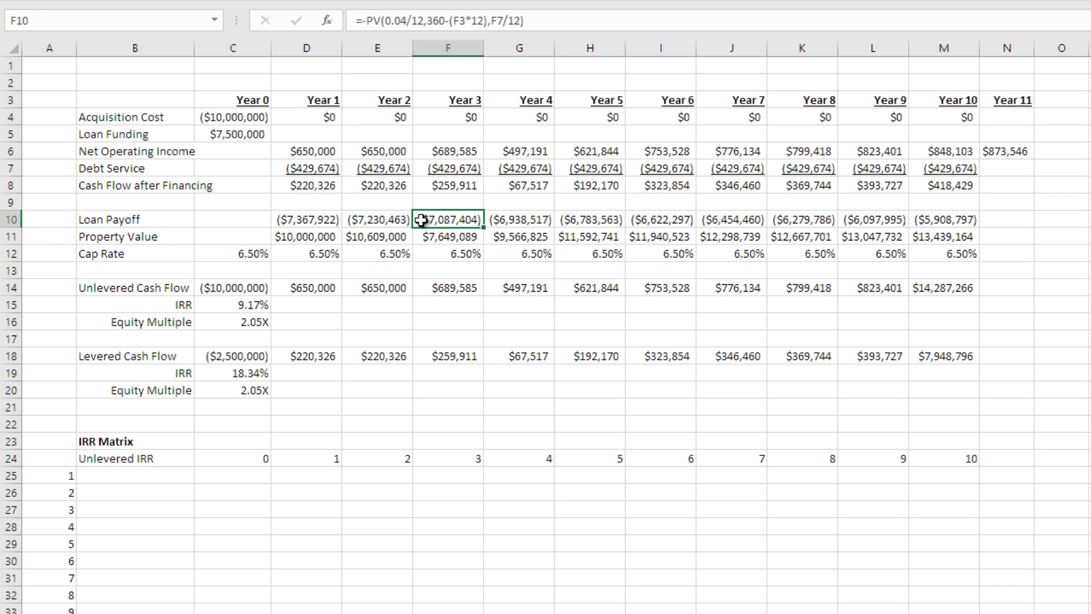
click(502, 223)
click(567, 218)
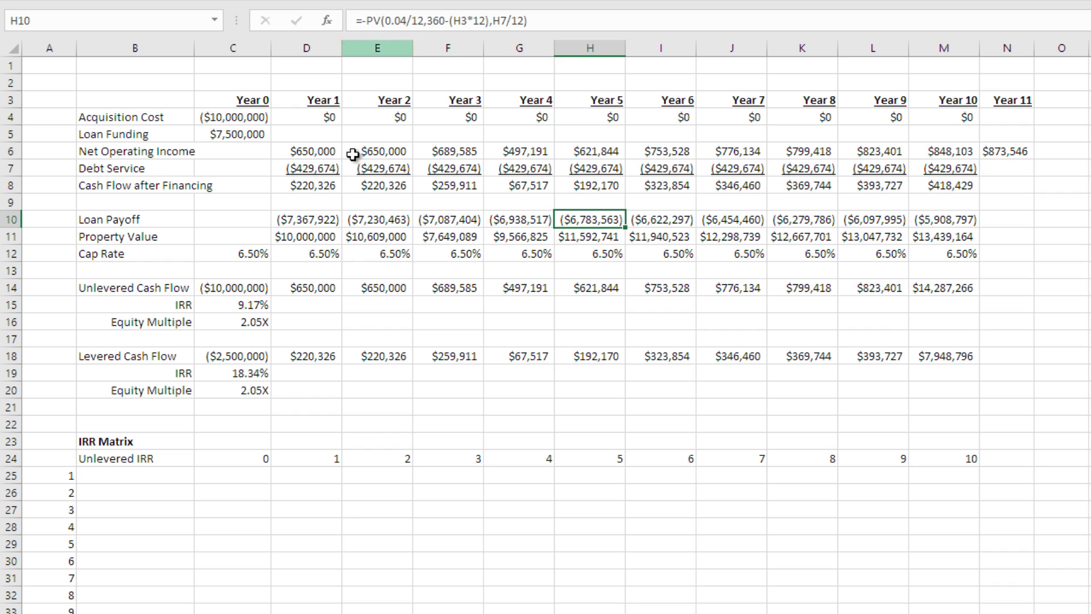
click(317, 219)
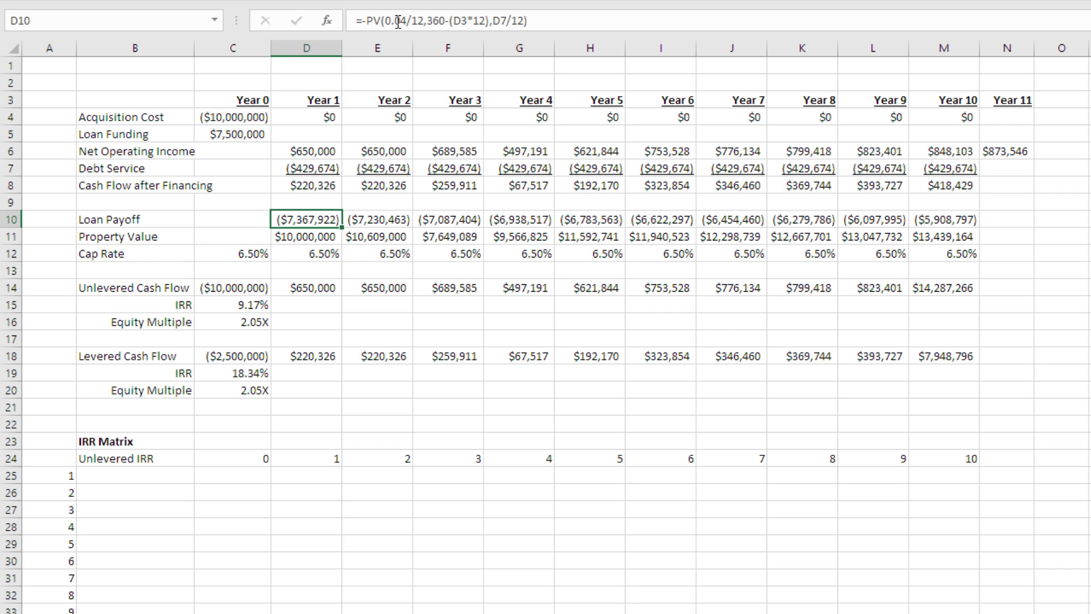
click(370, 220)
click(307, 222)
drag(308, 221, 884, 224)
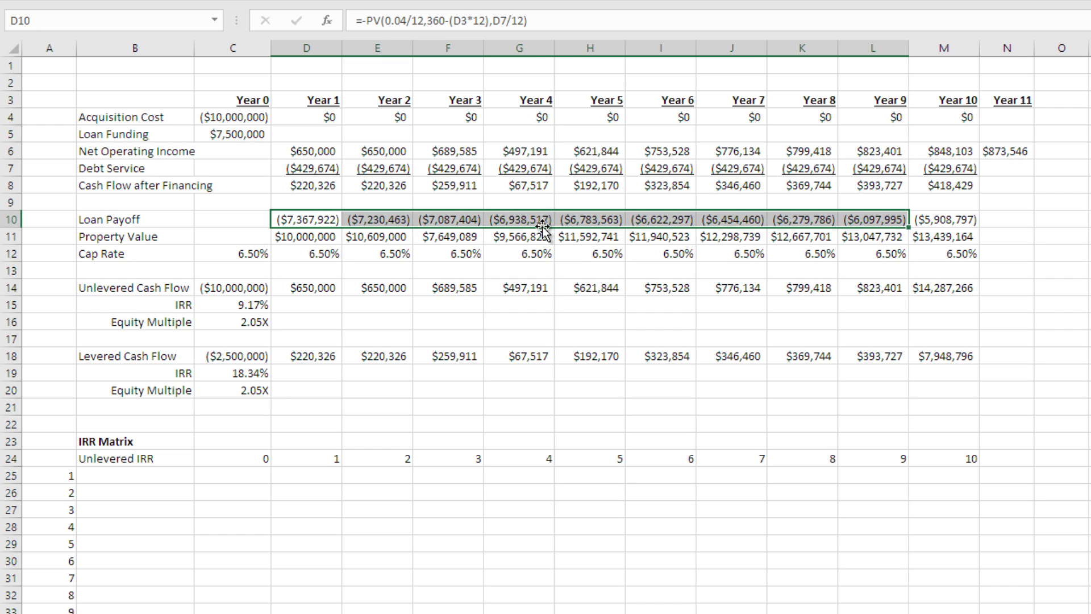
click(520, 222)
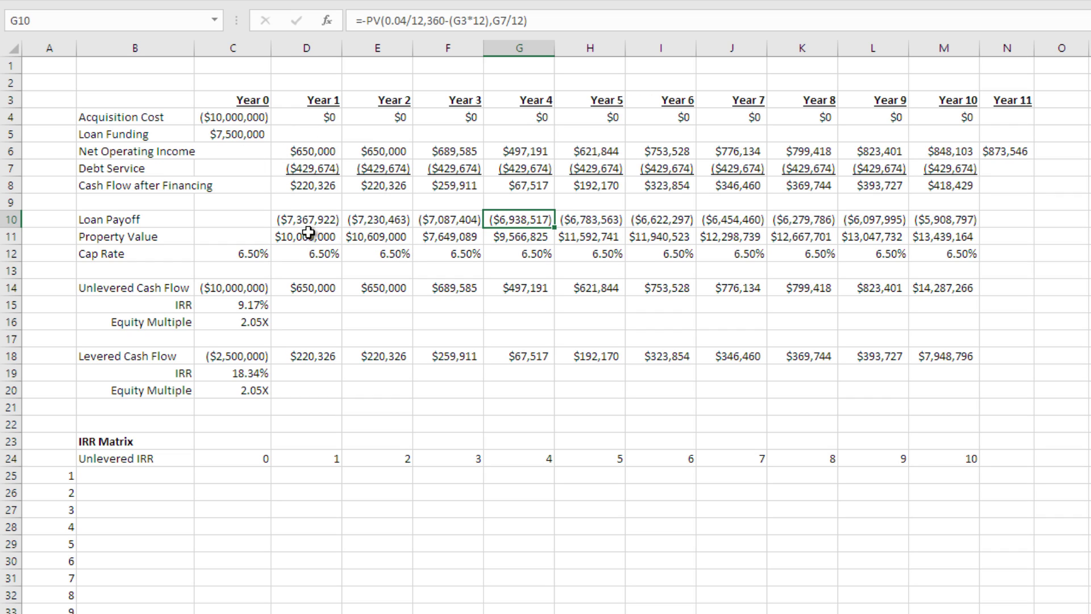
click(163, 238)
click(298, 238)
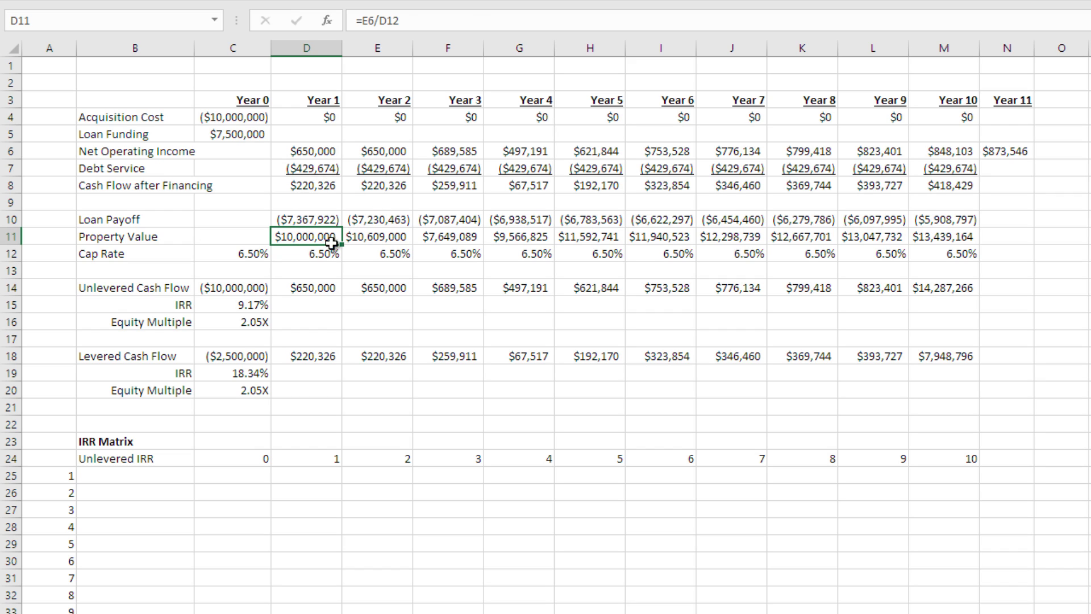
click(319, 256)
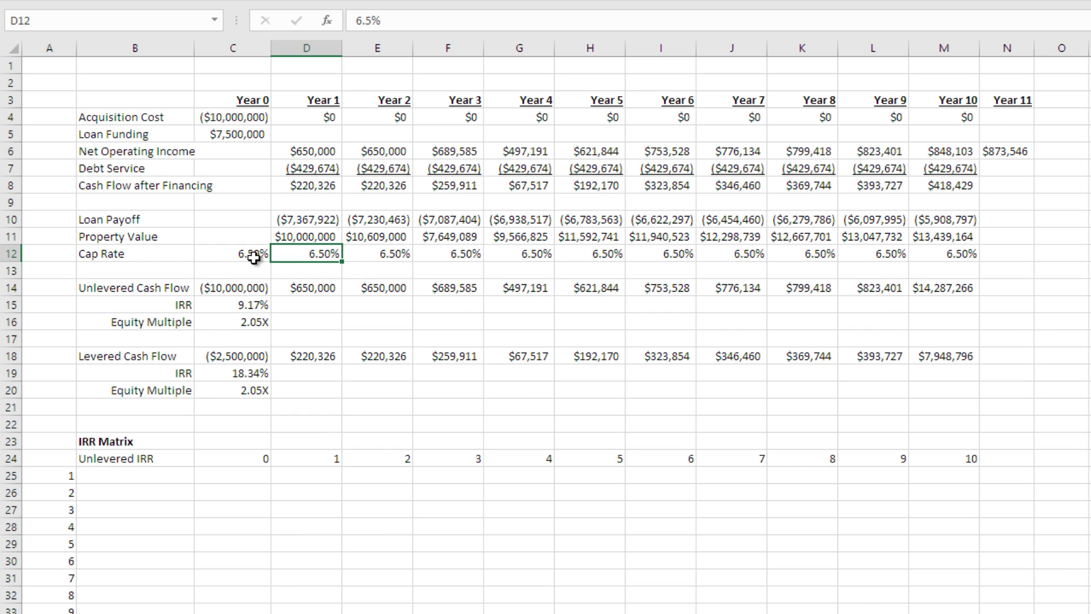
drag(254, 258, 951, 248)
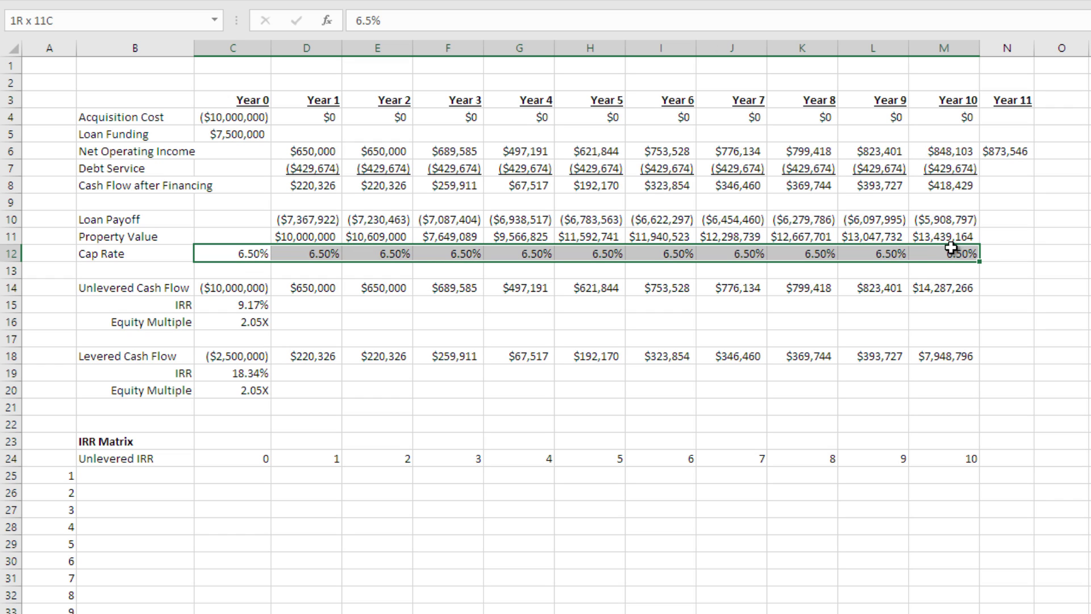
click(250, 254)
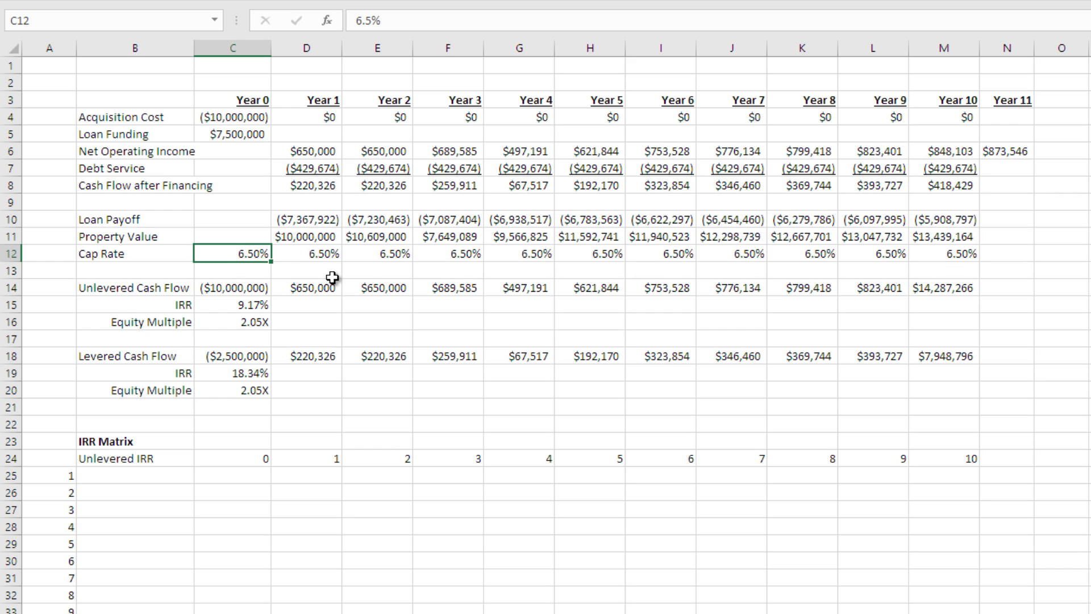
click(298, 238)
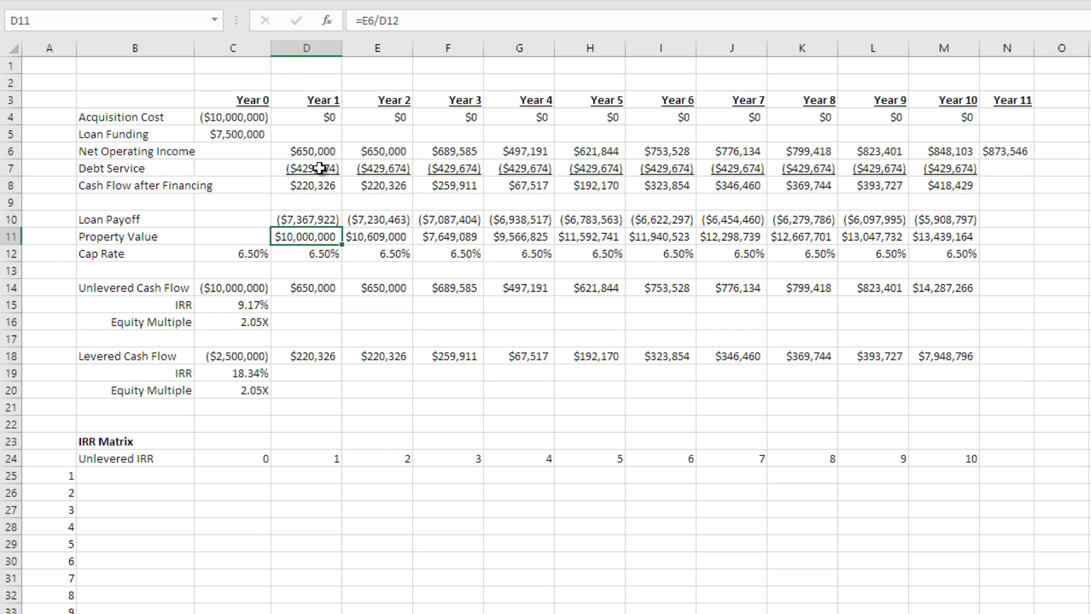
click(372, 154)
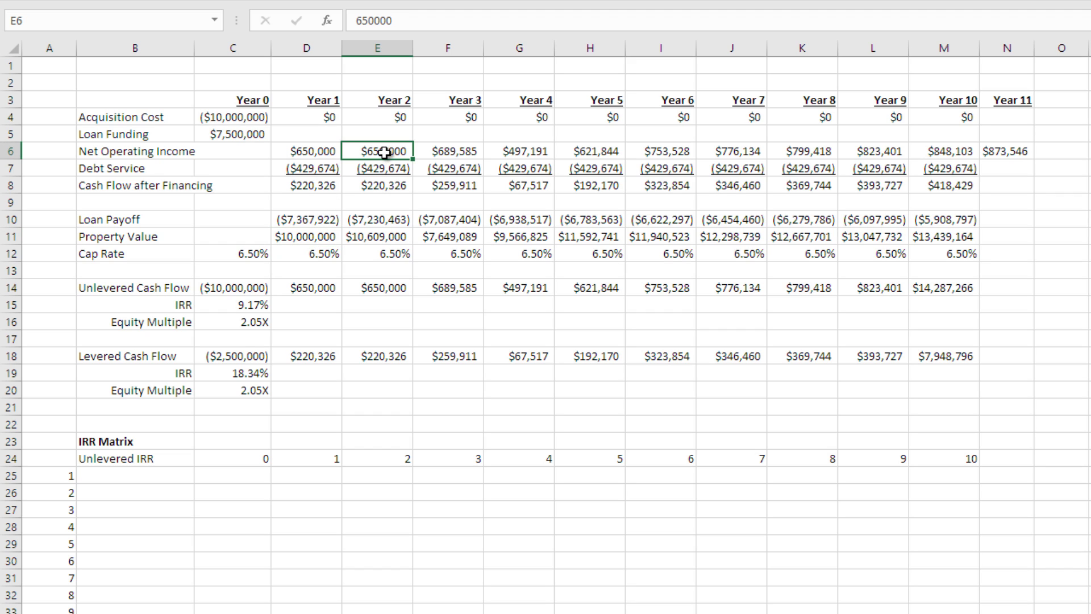
click(319, 254)
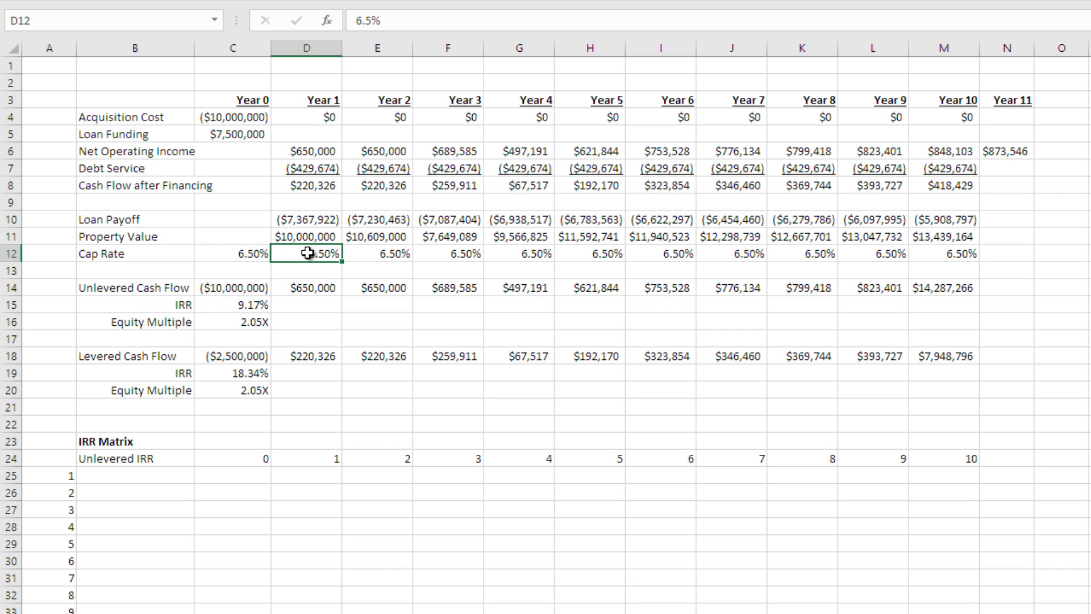
click(310, 237)
click(390, 238)
click(431, 238)
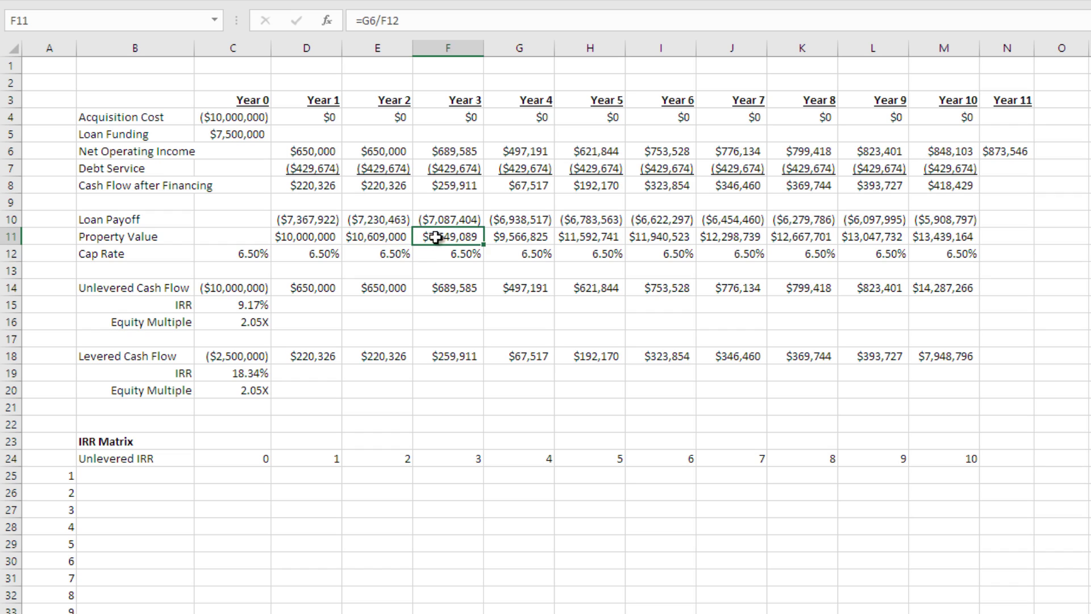
click(501, 237)
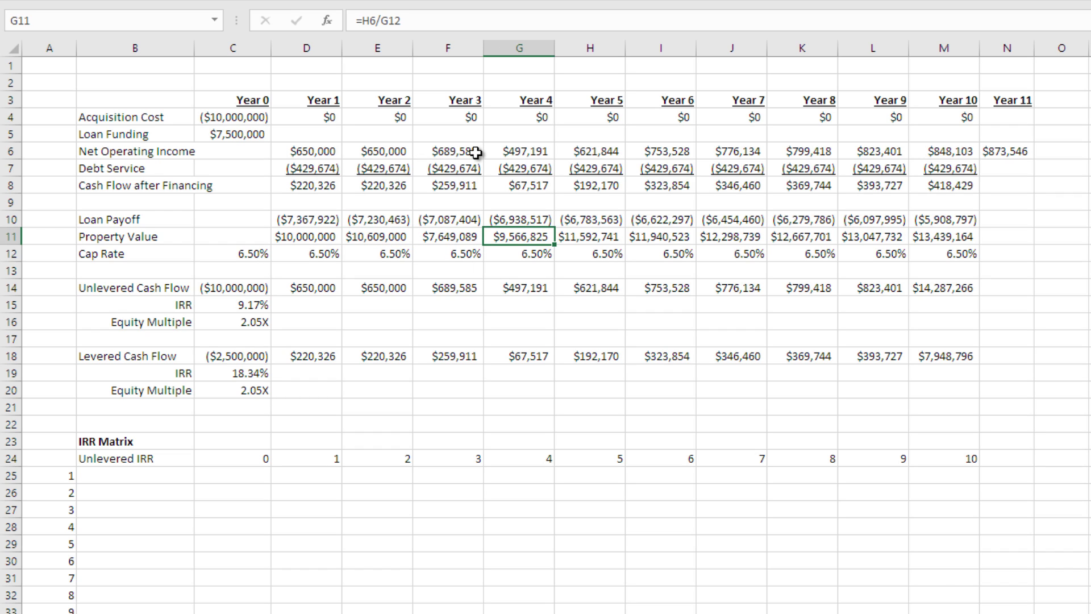
click(521, 153)
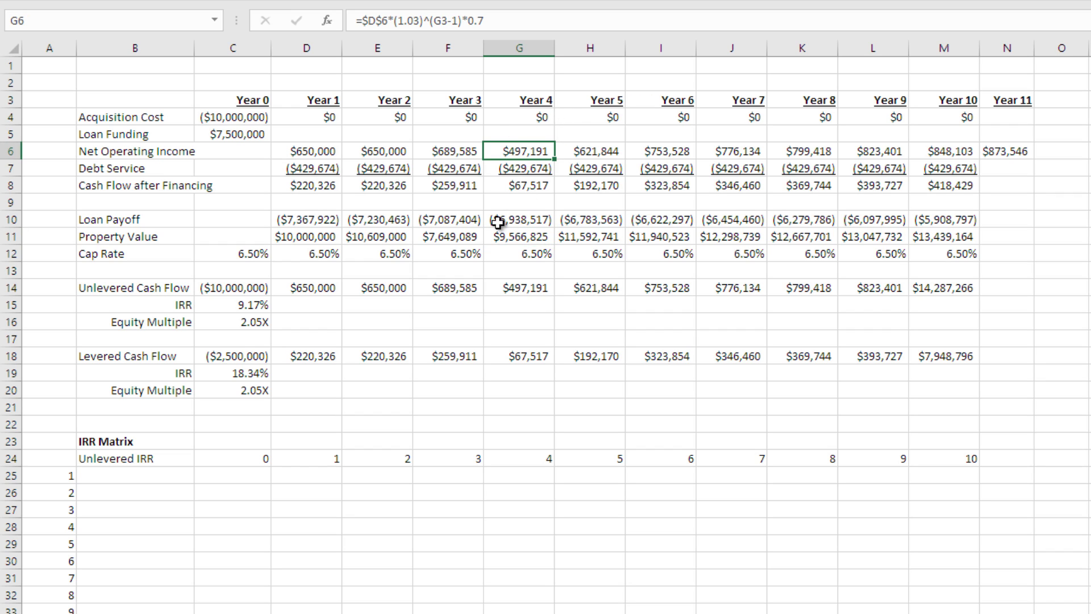
click(438, 242)
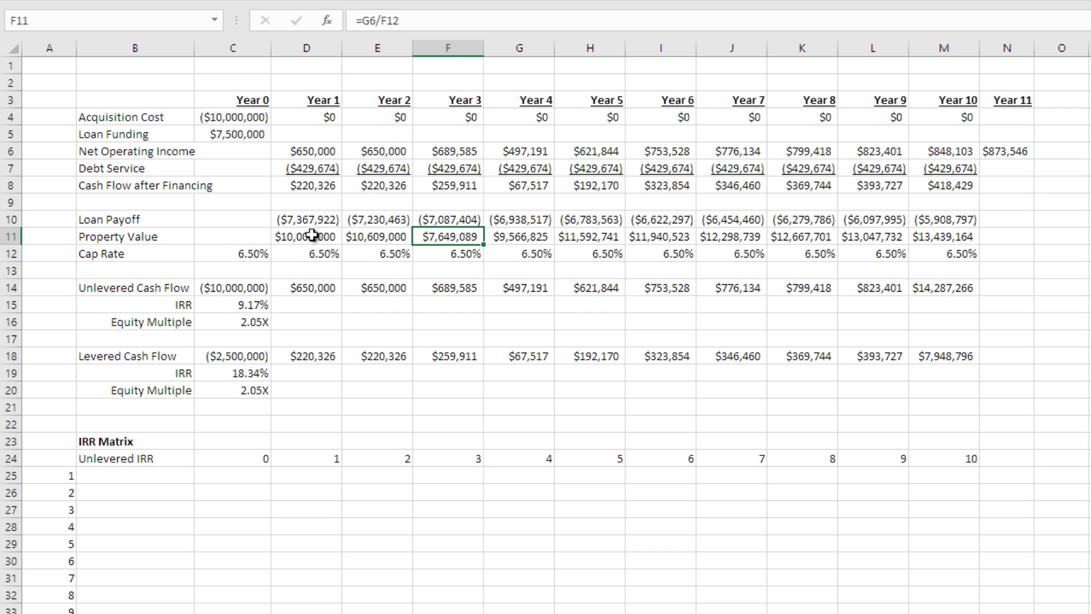
drag(312, 235, 966, 236)
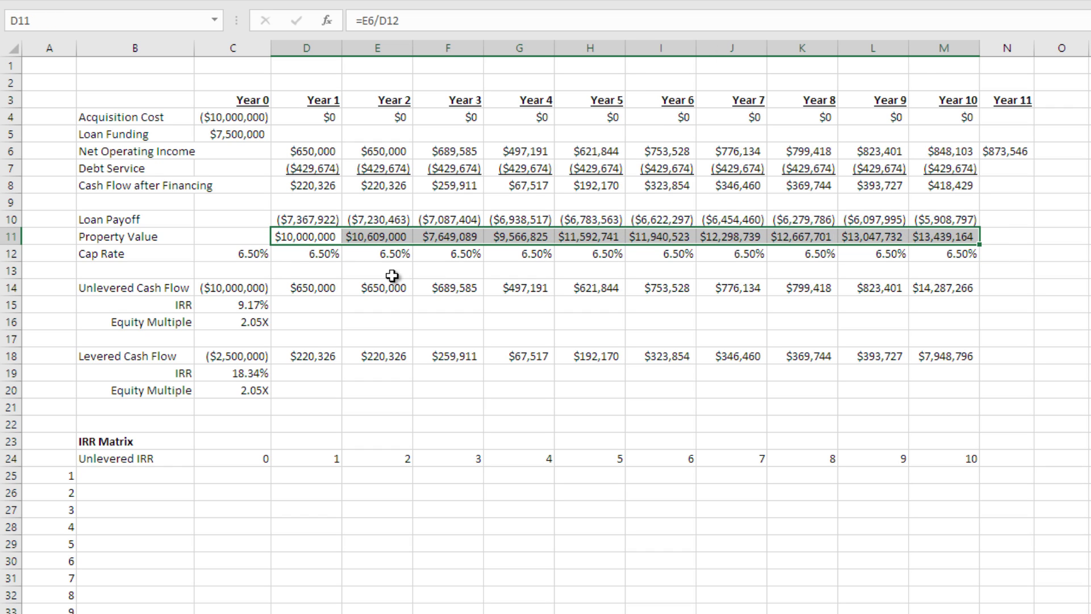
drag(269, 257, 932, 253)
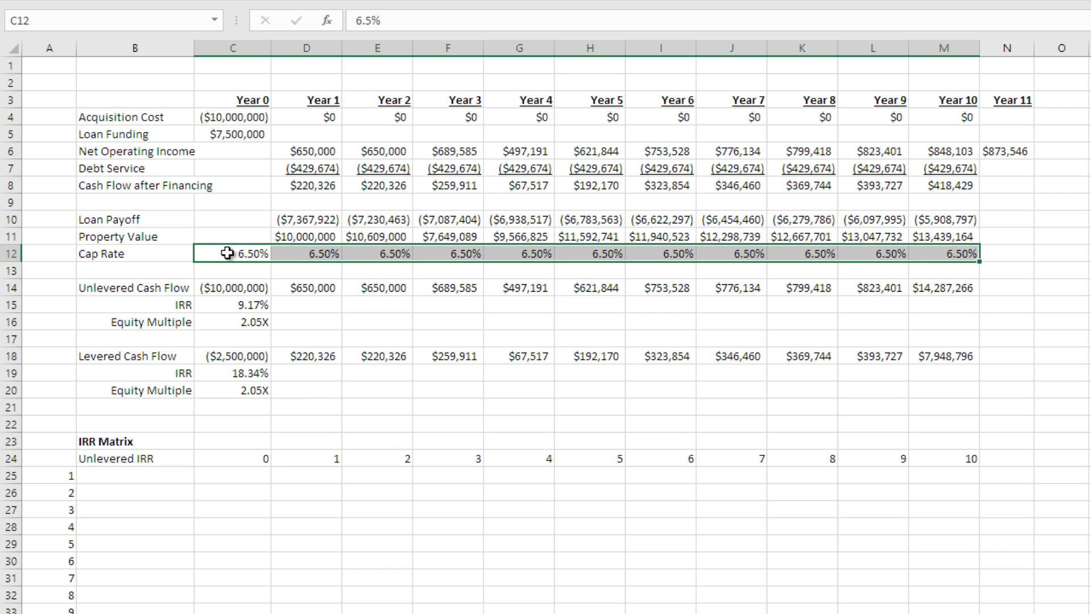
click(161, 235)
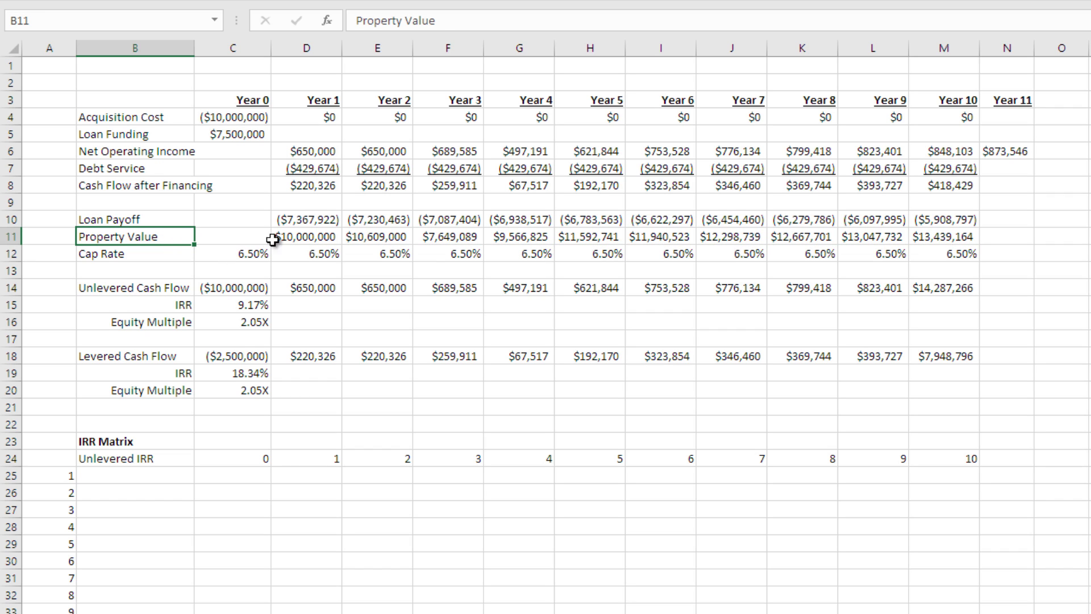
drag(300, 237, 971, 237)
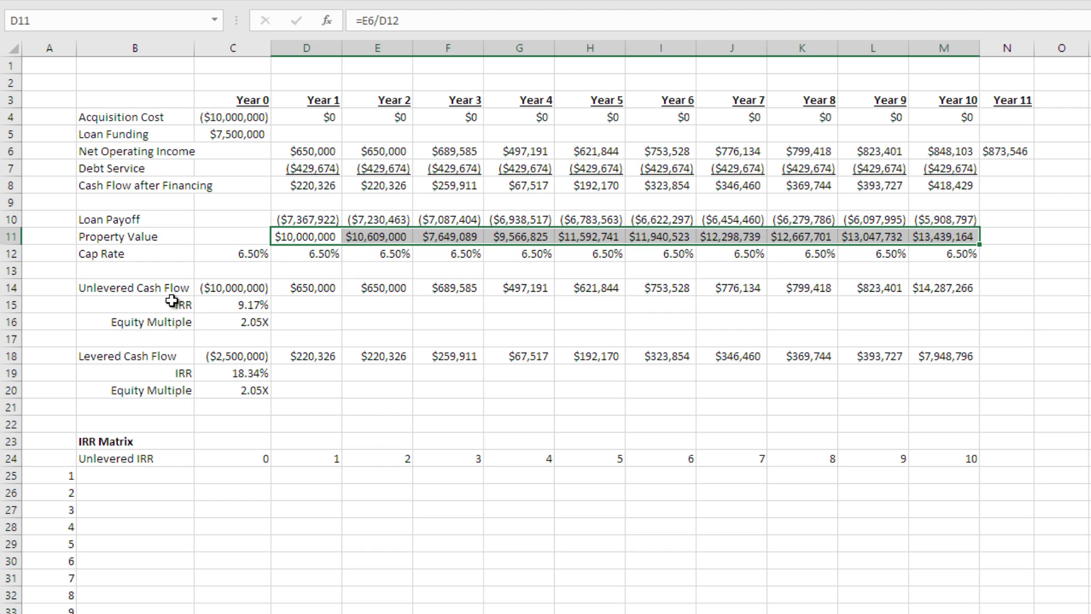
click(142, 288)
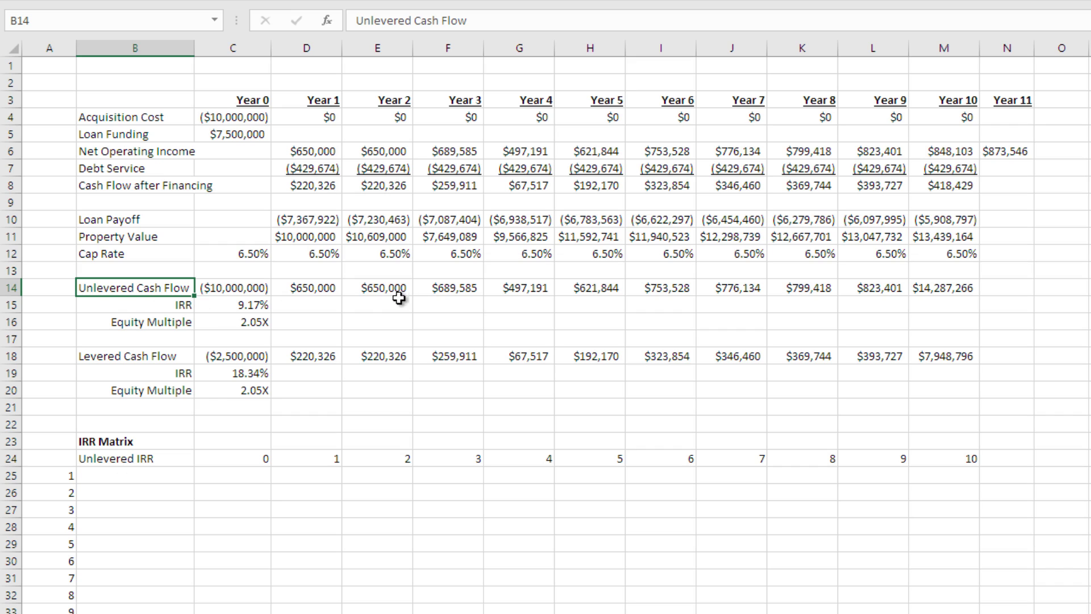
click(234, 288)
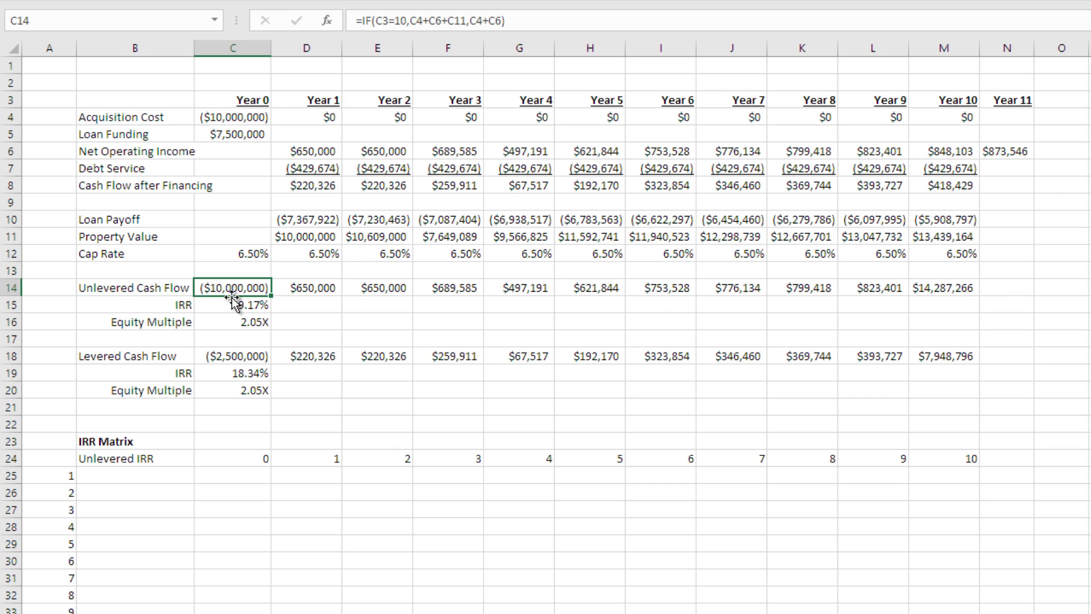
drag(290, 289, 938, 289)
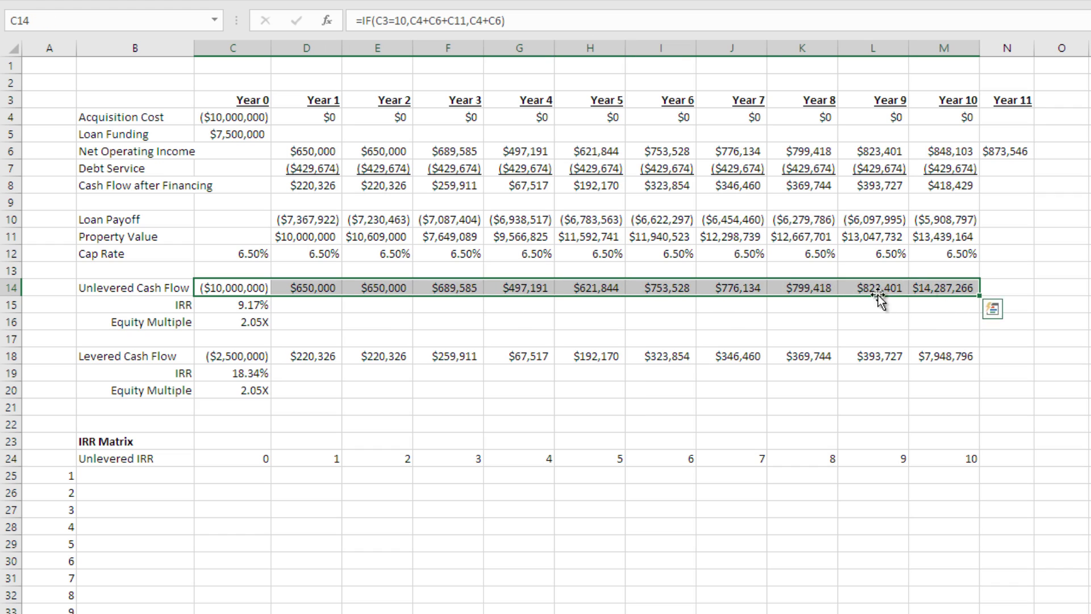
click(258, 304)
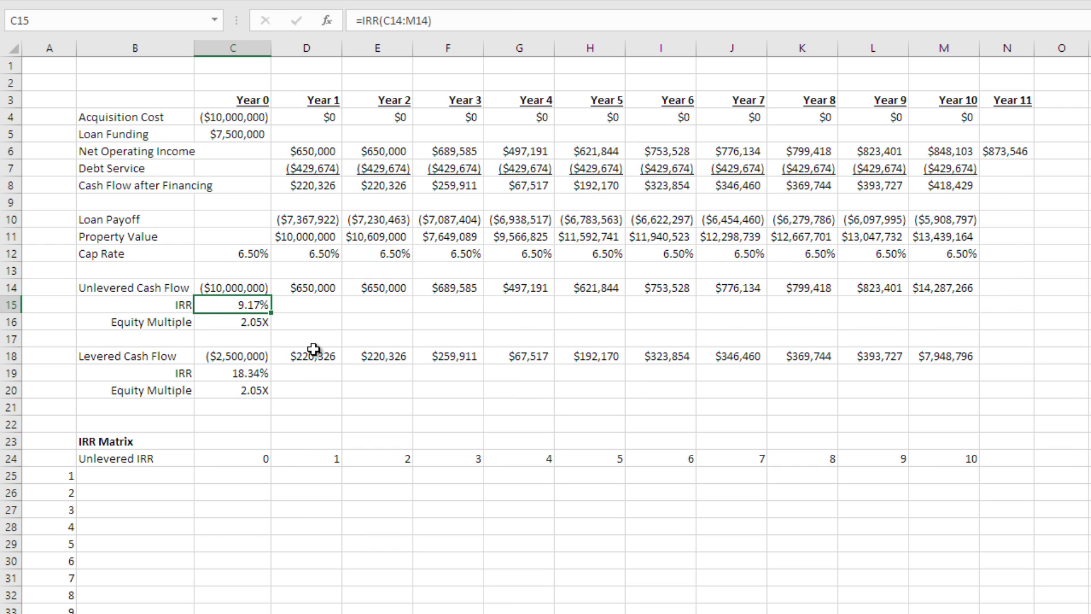
click(253, 322)
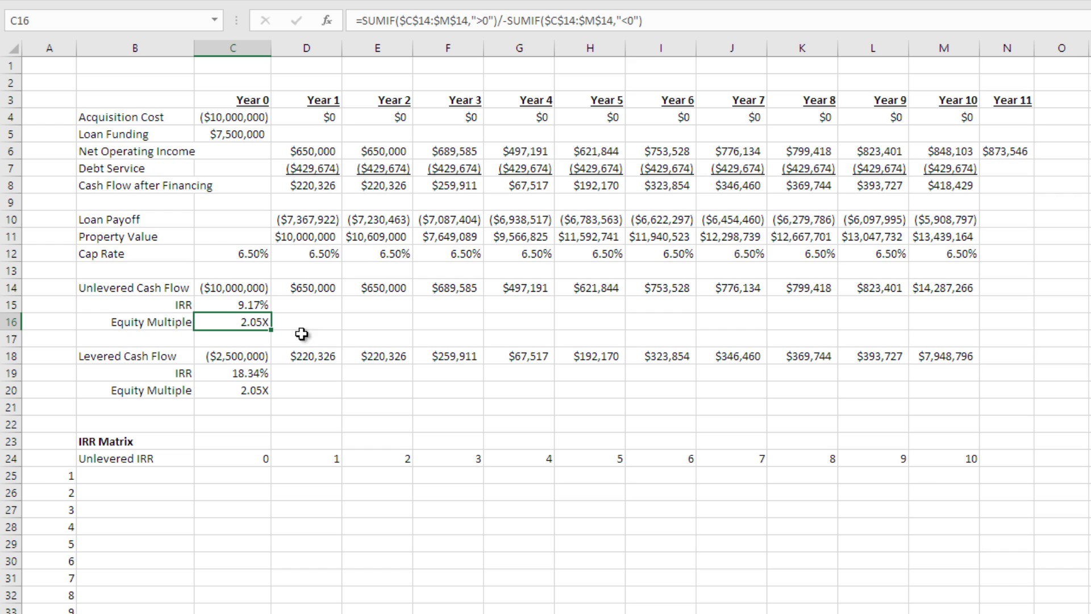
click(243, 357)
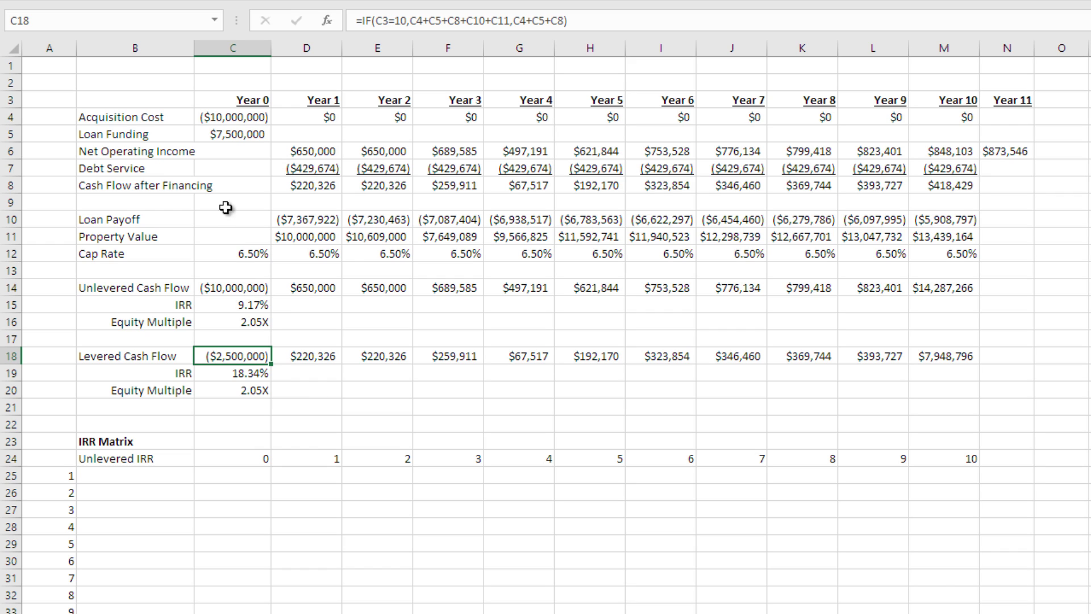
click(253, 373)
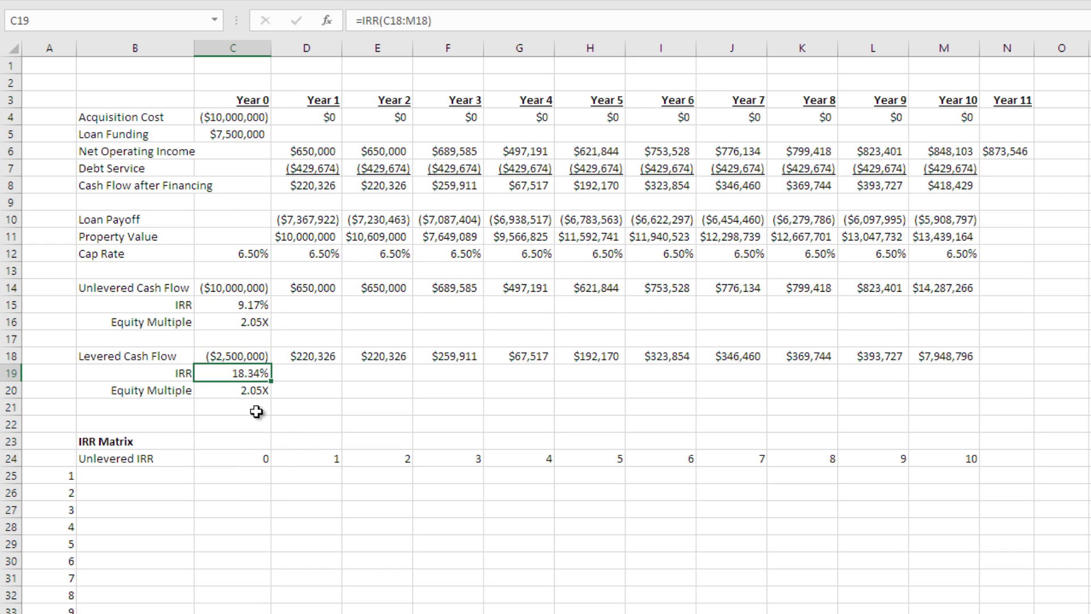
click(252, 388)
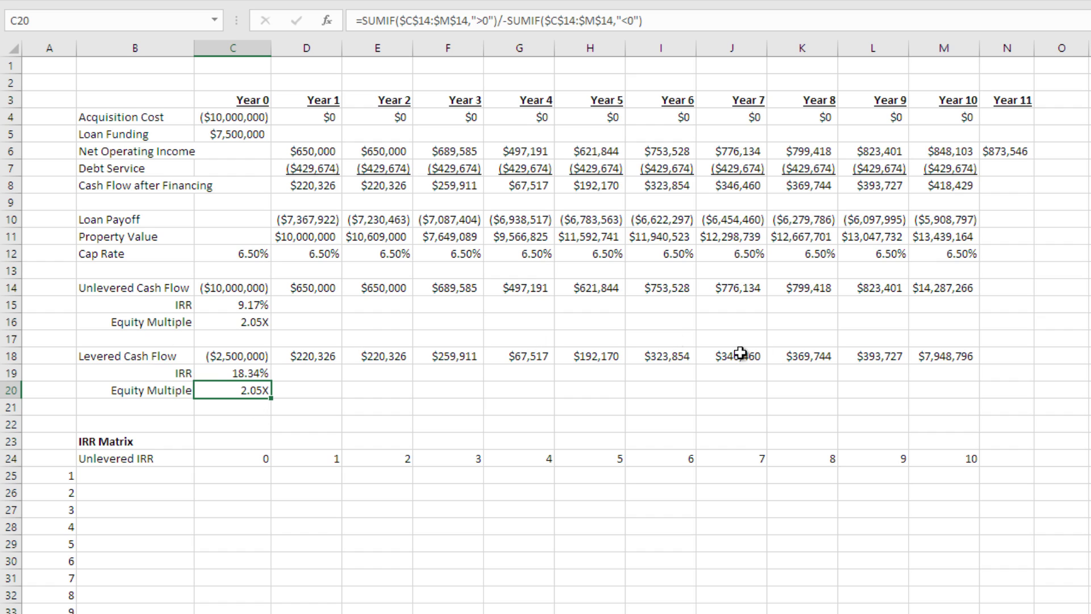
scroll(324, 366, down, 1)
click(250, 430)
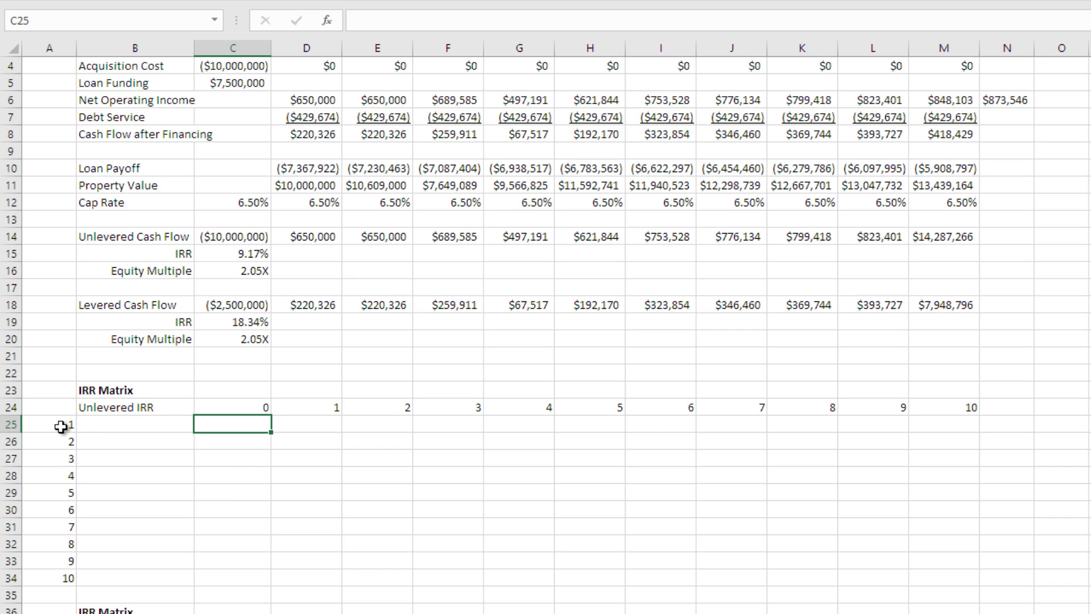
drag(60, 427, 71, 563)
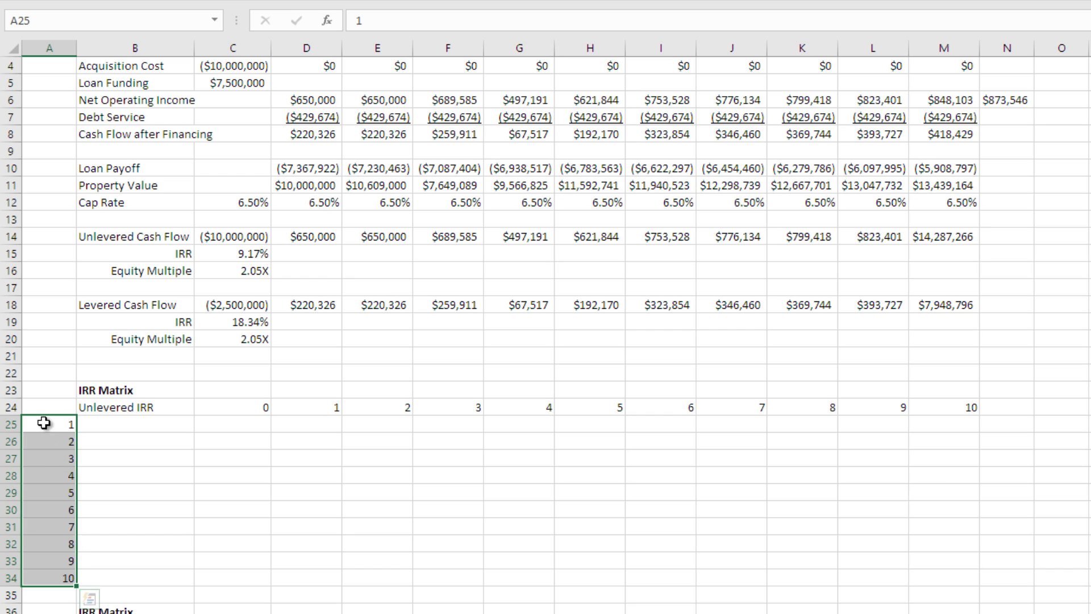
click(49, 421)
click(54, 447)
click(55, 458)
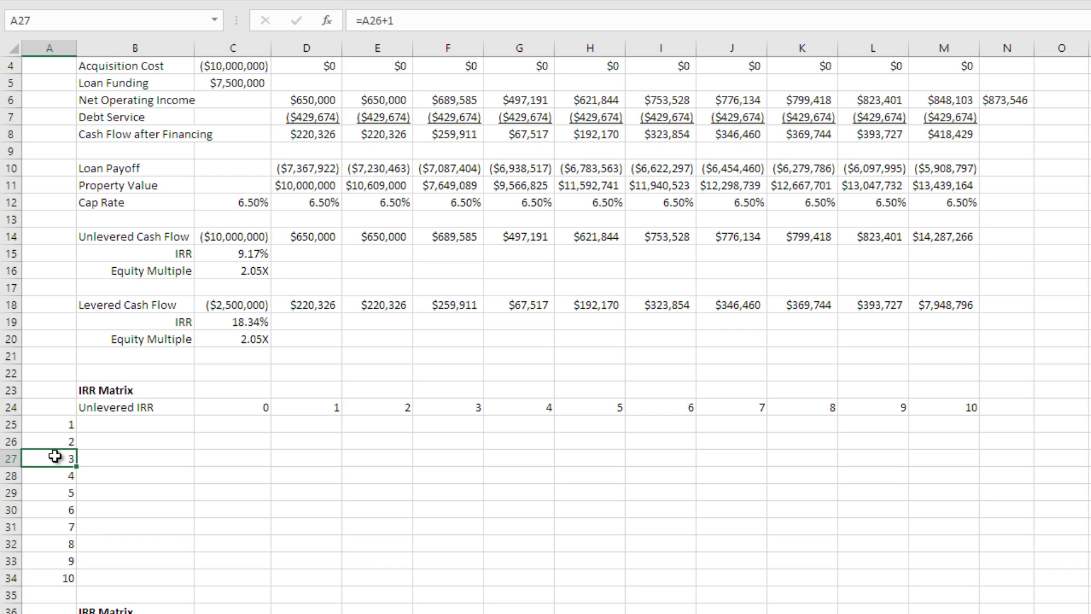
click(54, 475)
click(45, 577)
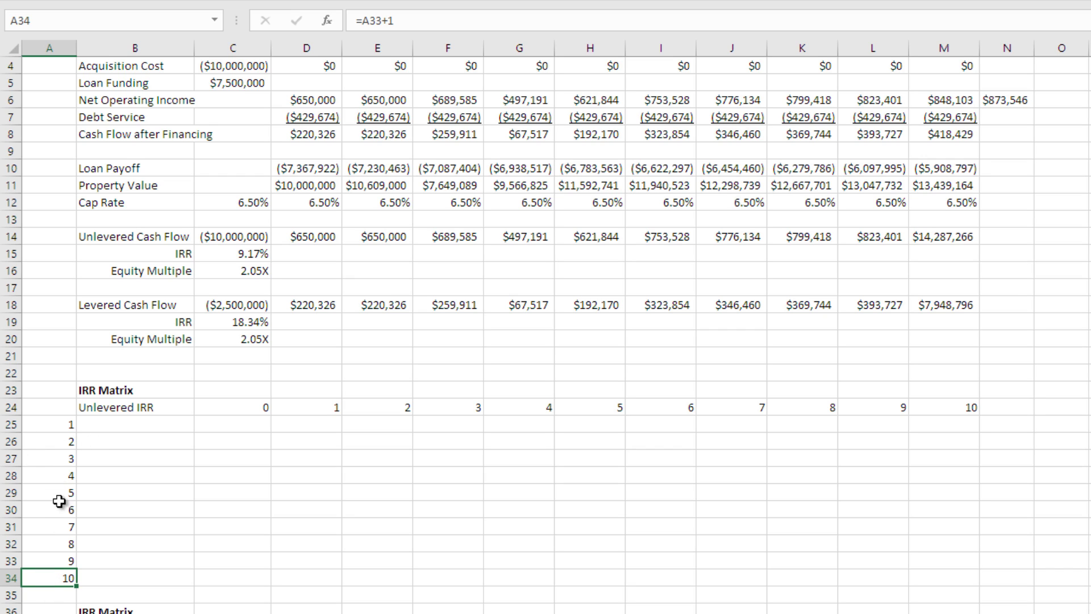
click(235, 408)
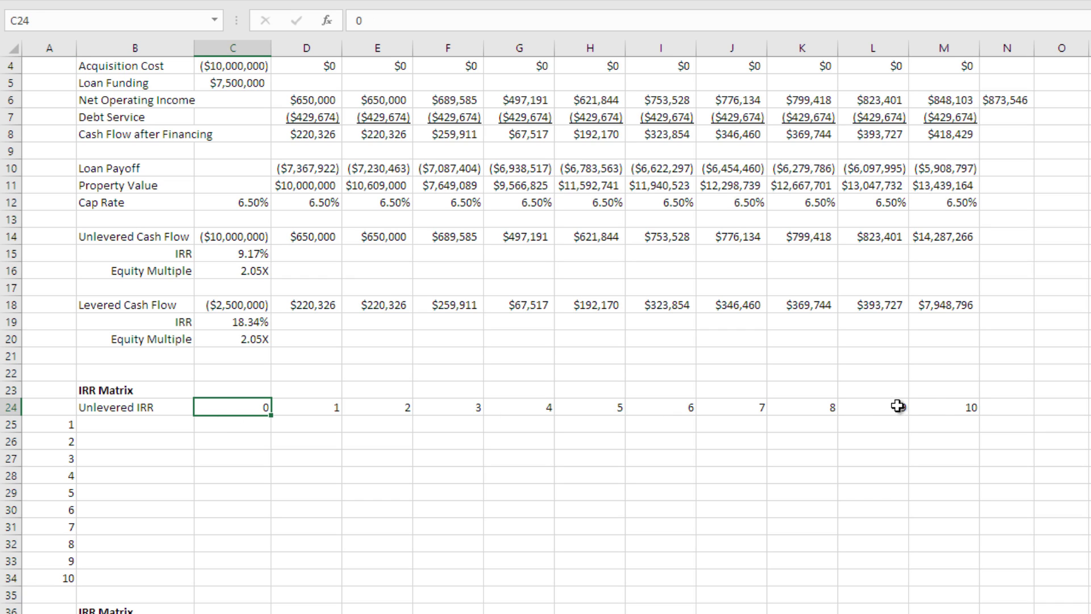
click(967, 408)
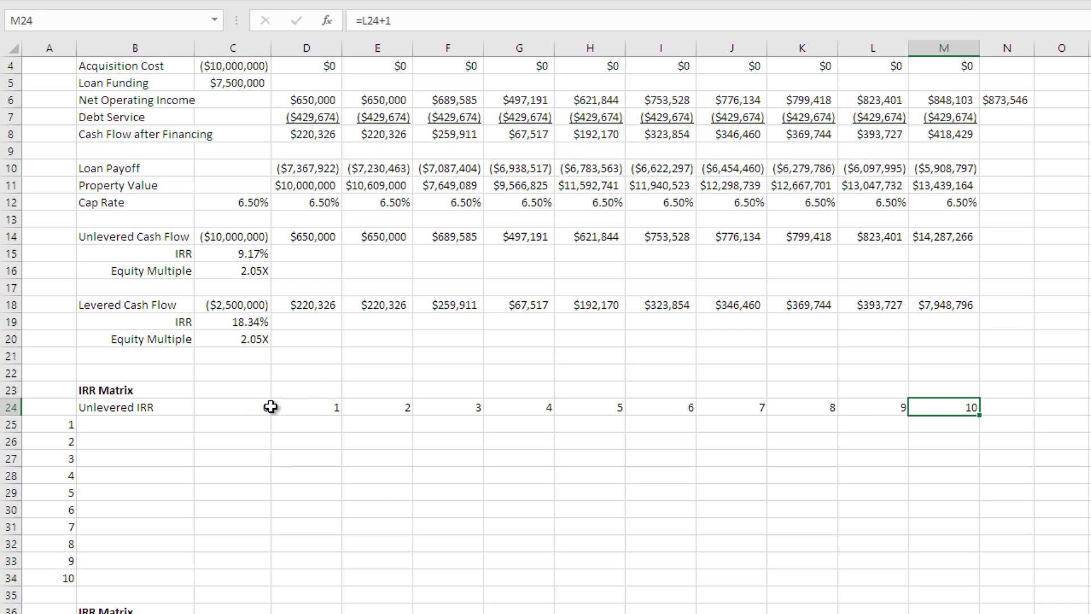
click(244, 407)
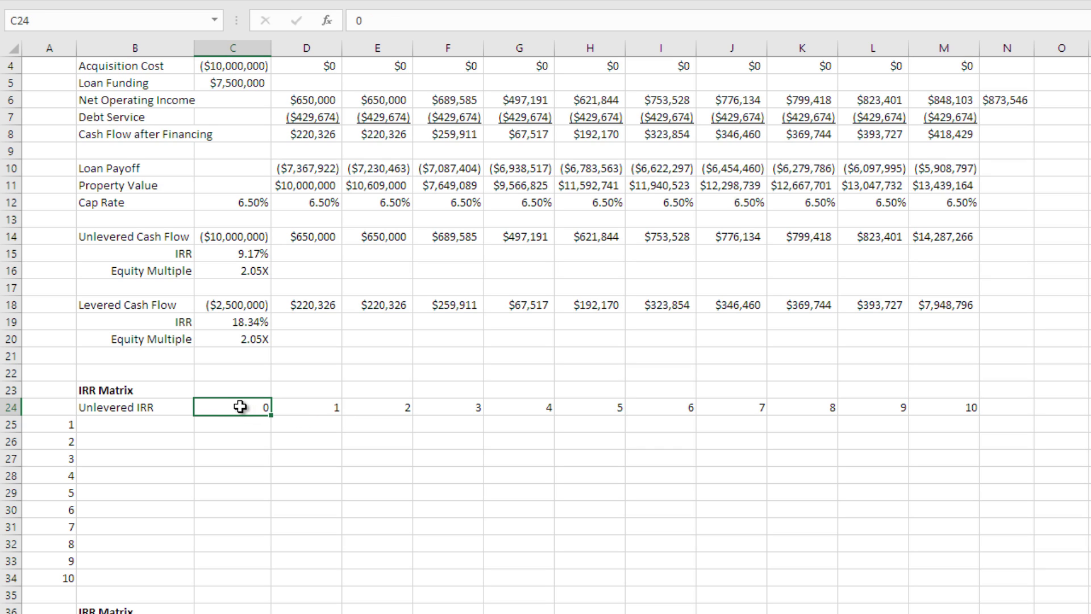
click(318, 407)
click(379, 407)
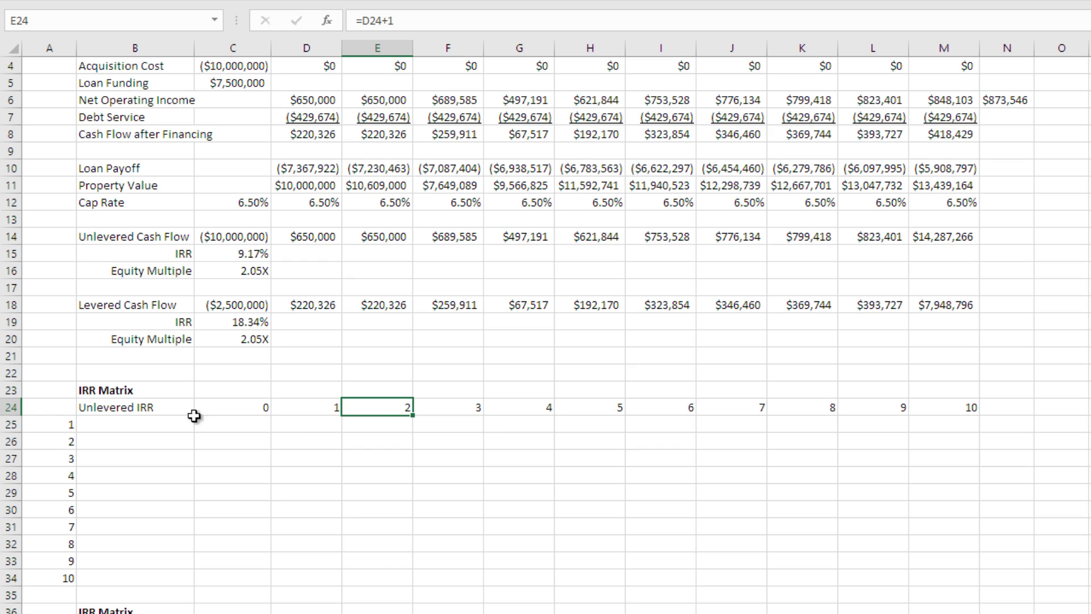
click(131, 424)
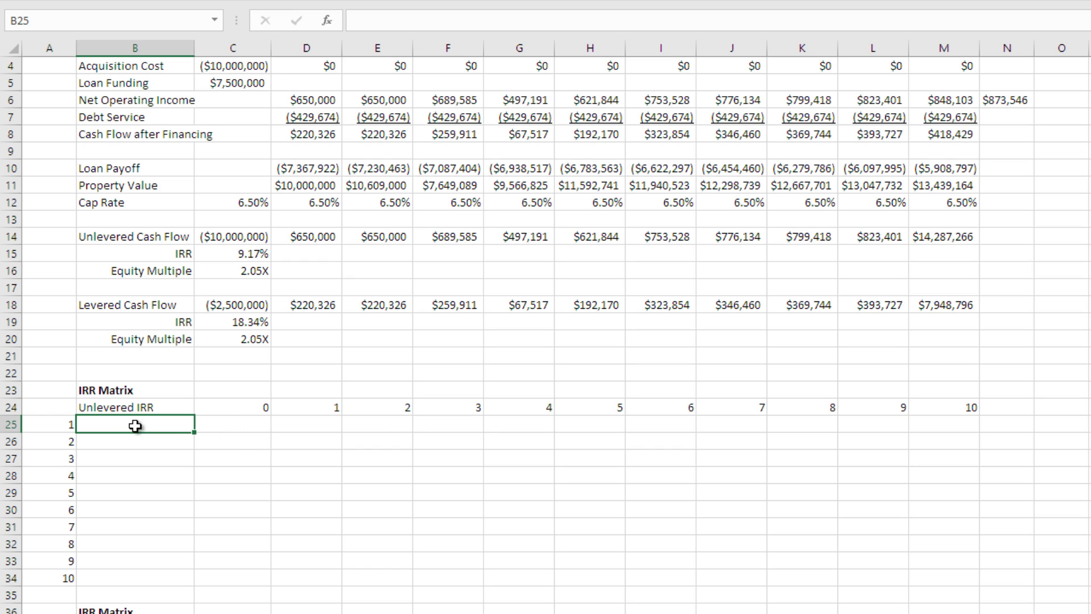
drag(215, 426, 938, 429)
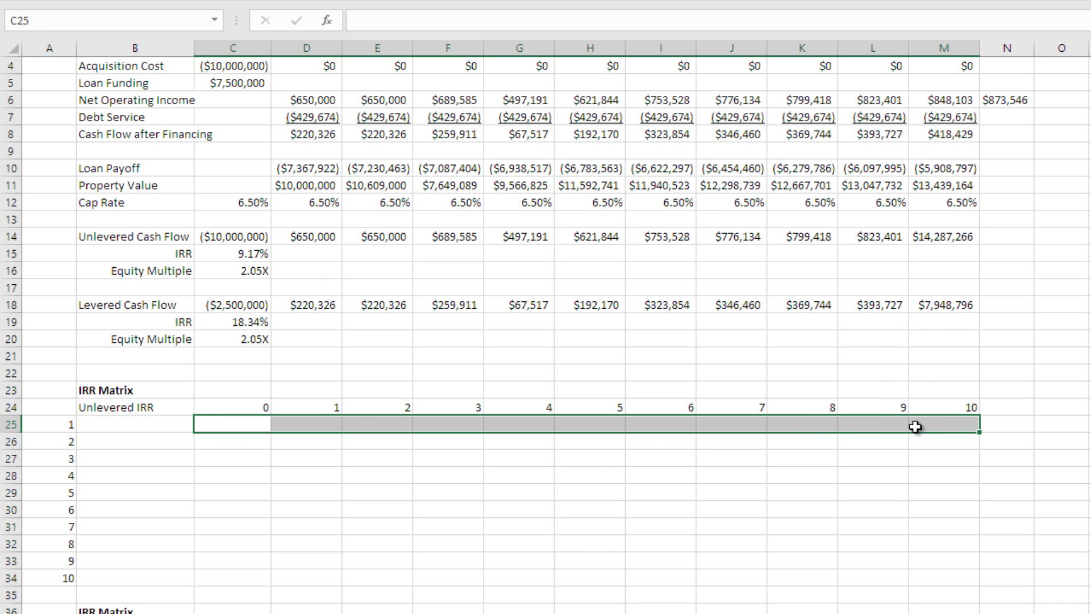
click(69, 425)
click(245, 424)
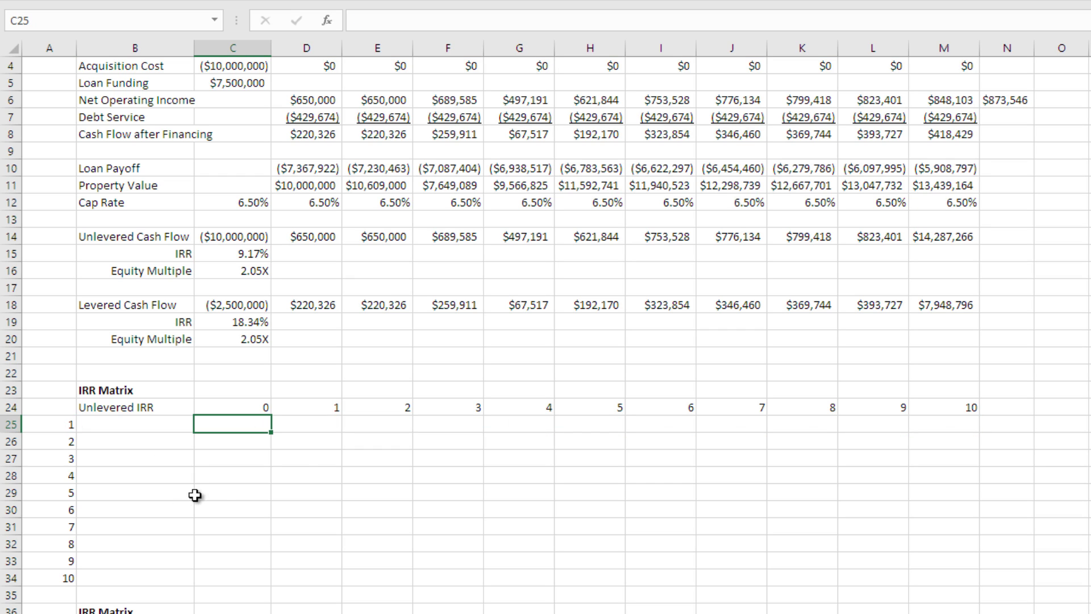
click(315, 426)
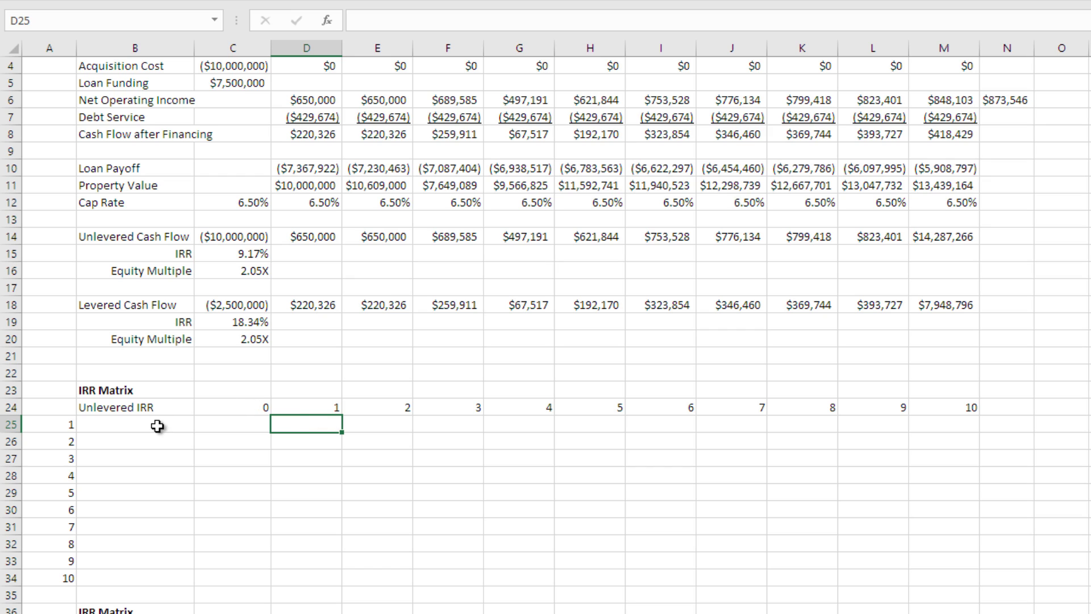
click(157, 423)
click(216, 426)
click(283, 425)
click(146, 441)
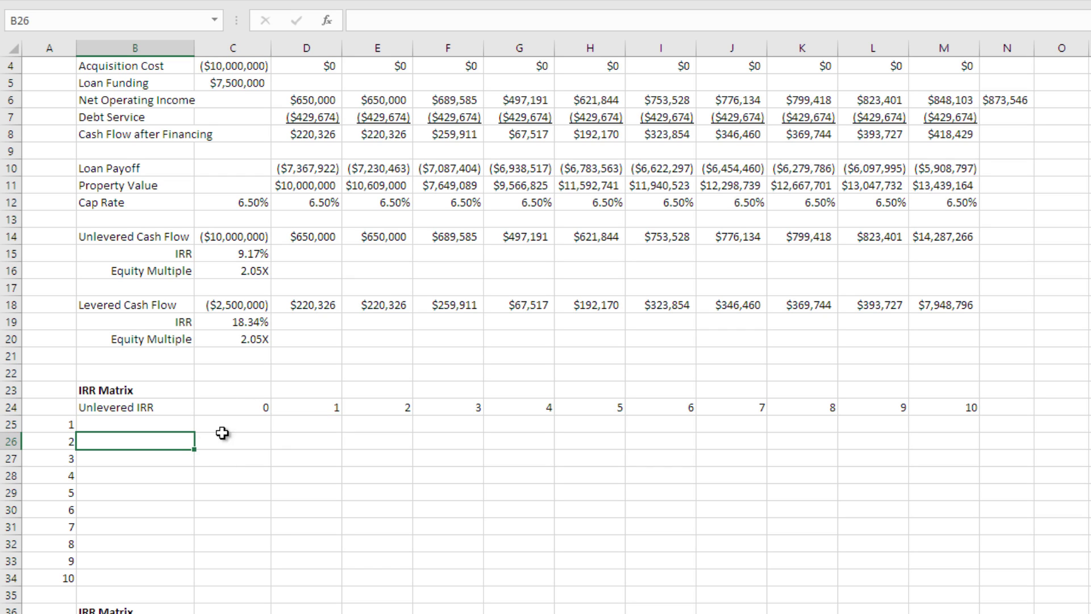
click(247, 442)
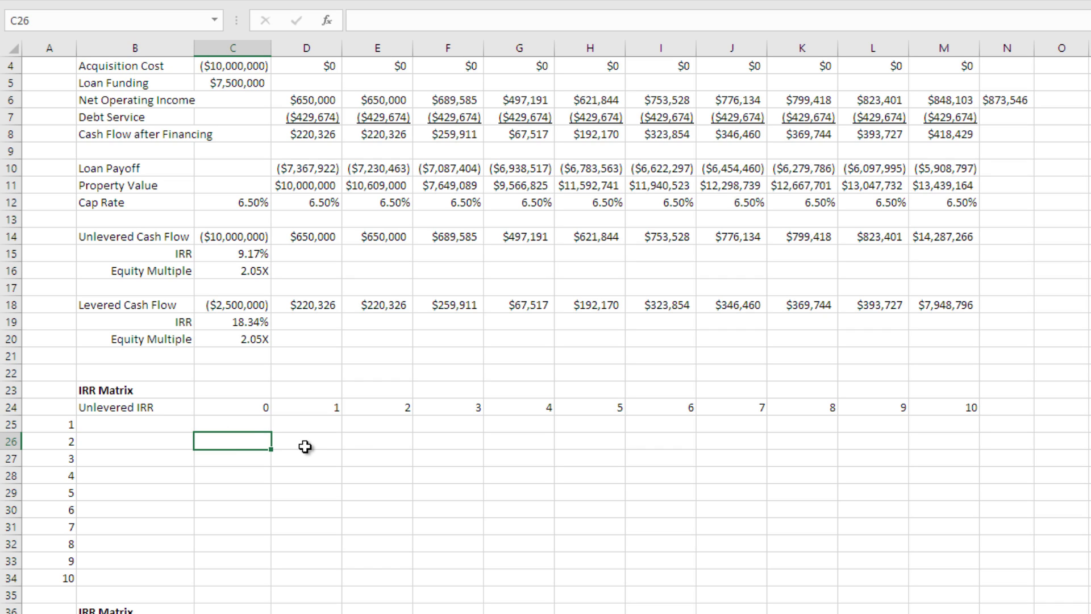
click(306, 448)
click(359, 441)
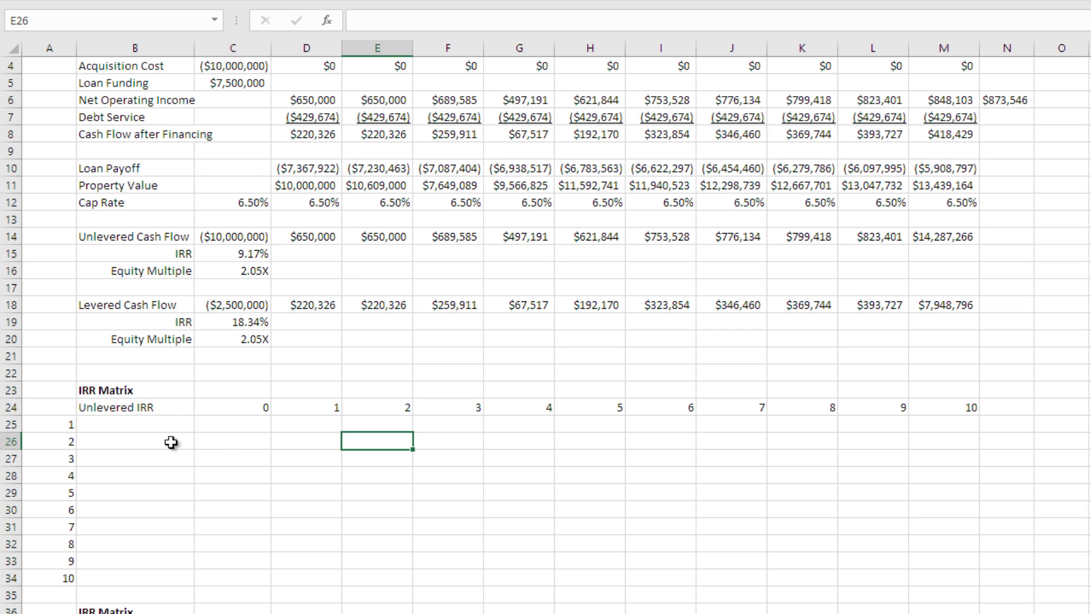
drag(221, 442, 375, 441)
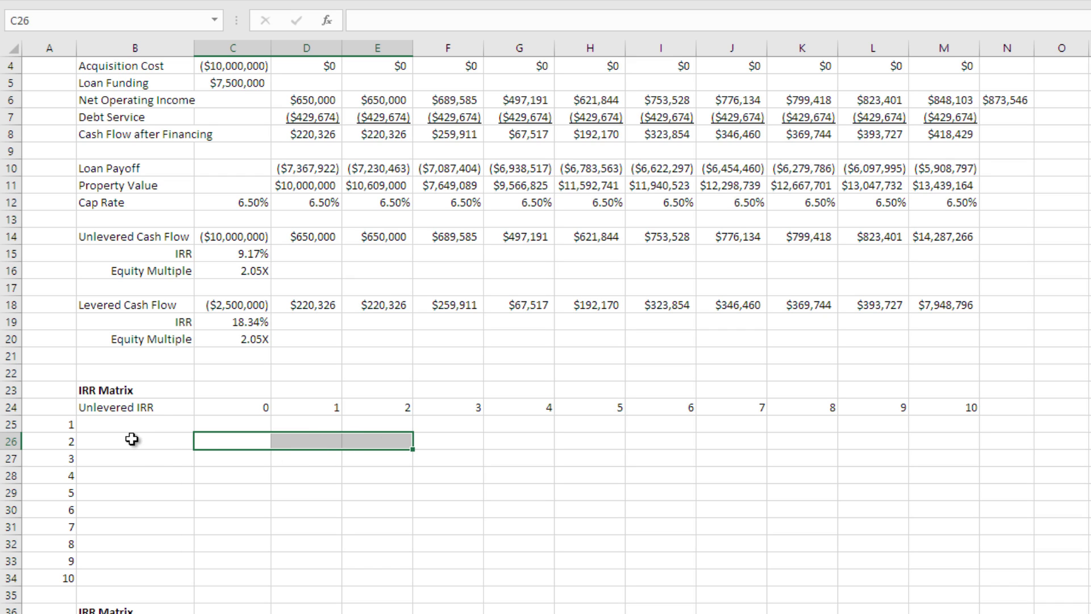
click(251, 426)
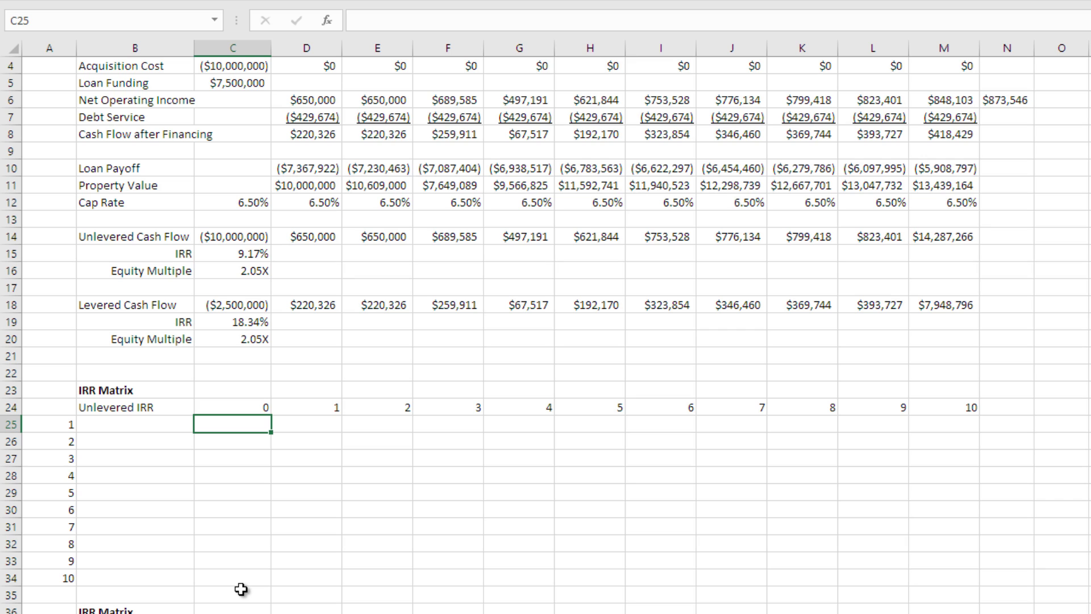
In C25 begin =IF($A25>C$24, comparing the hold period with the year heading
text(=if)
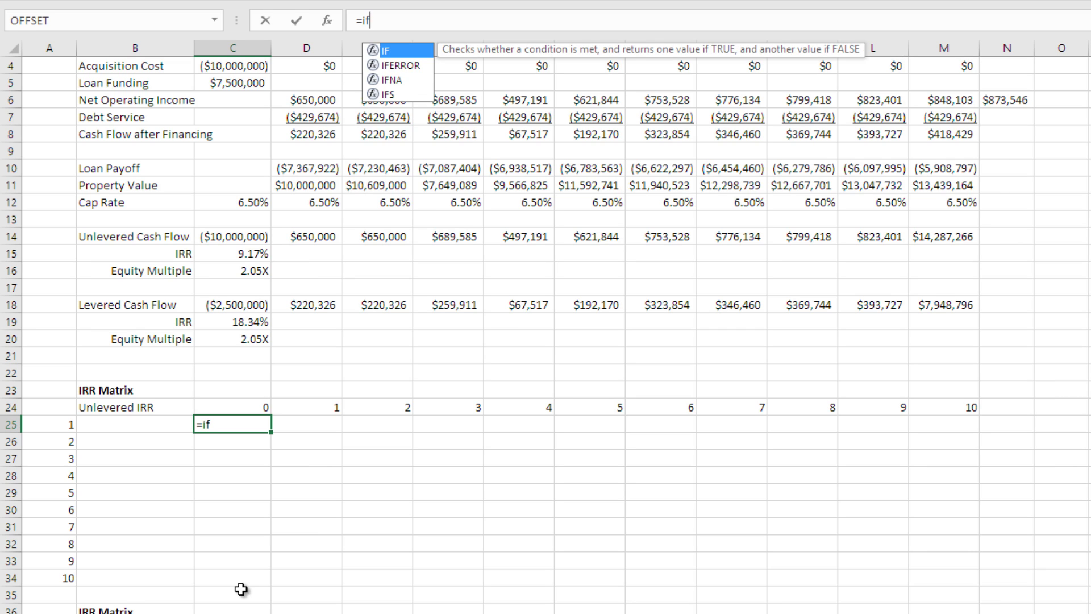
key(Tab)
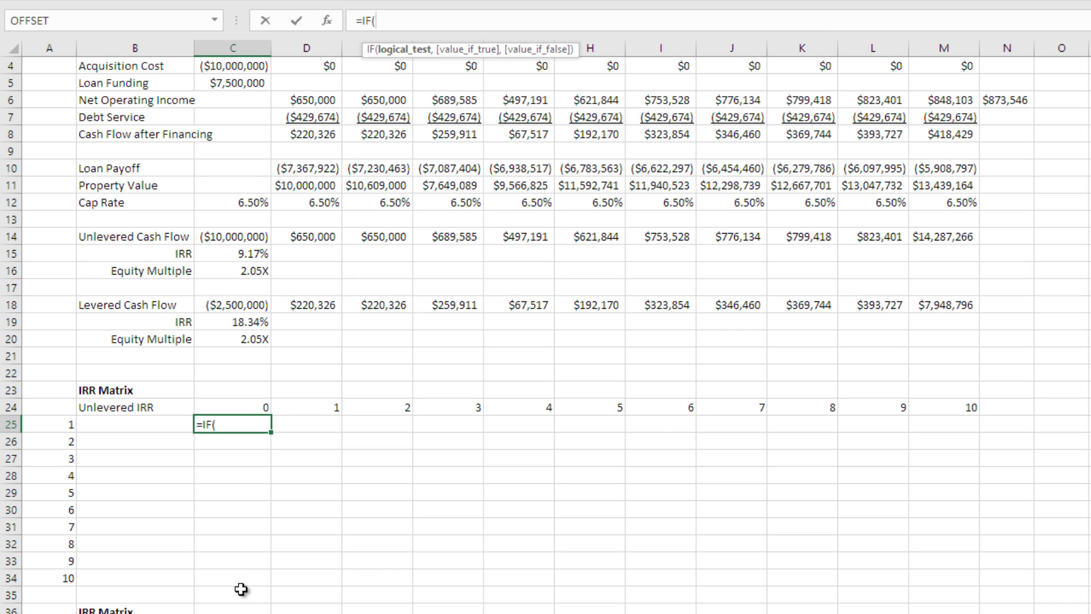
click(67, 427)
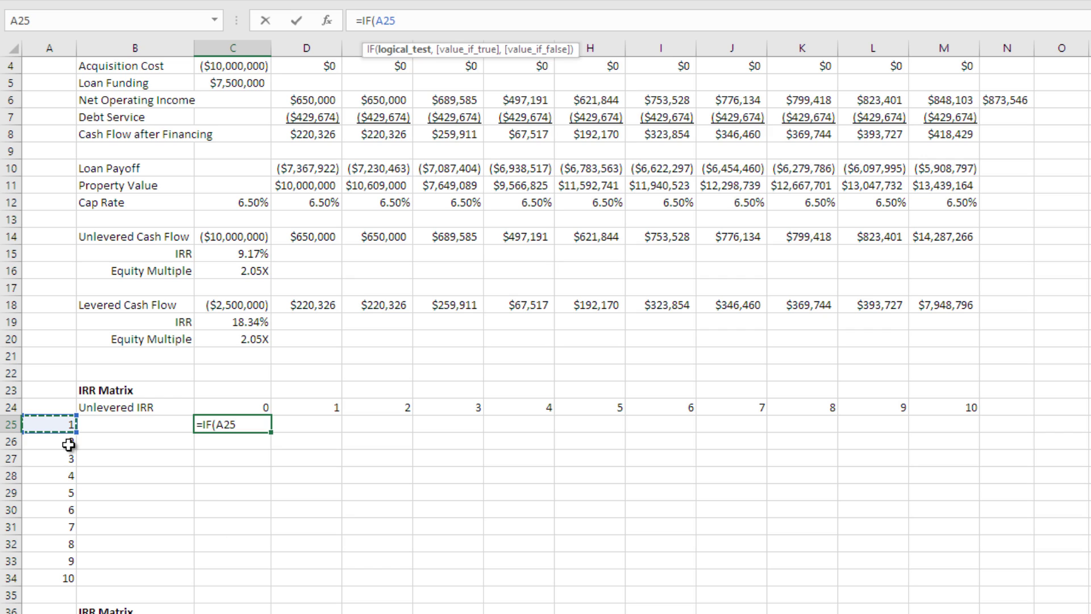
key(F4)
key(F4)
key(F4)
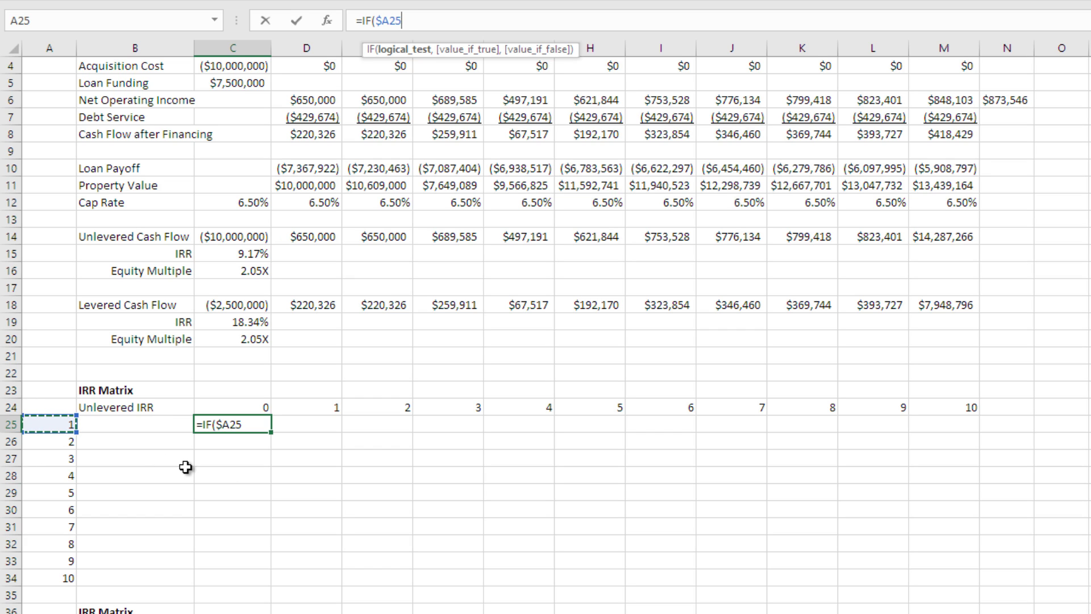
text(>)
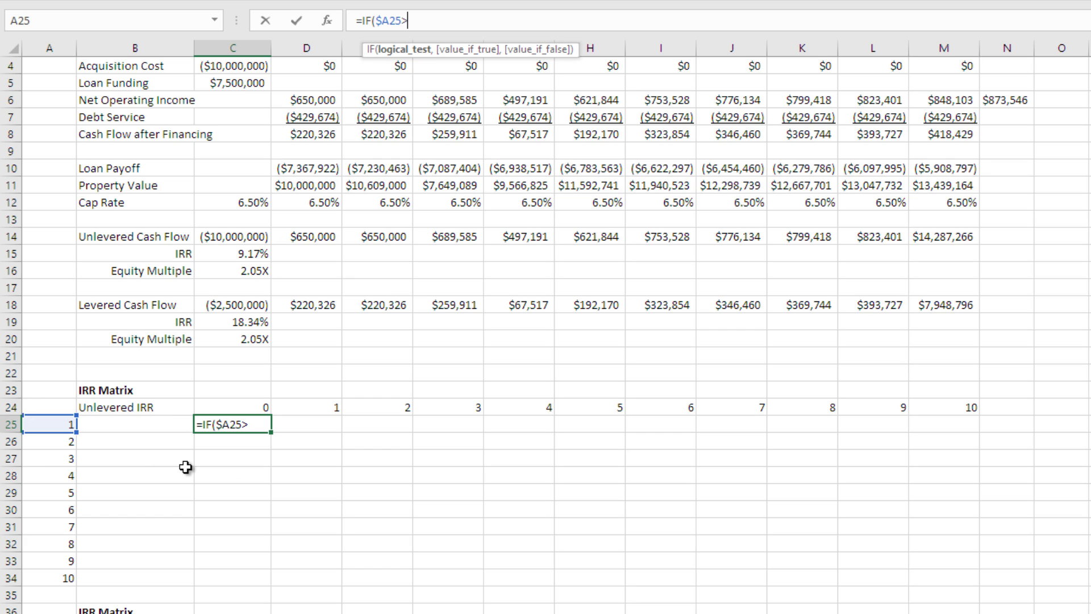
click(250, 405)
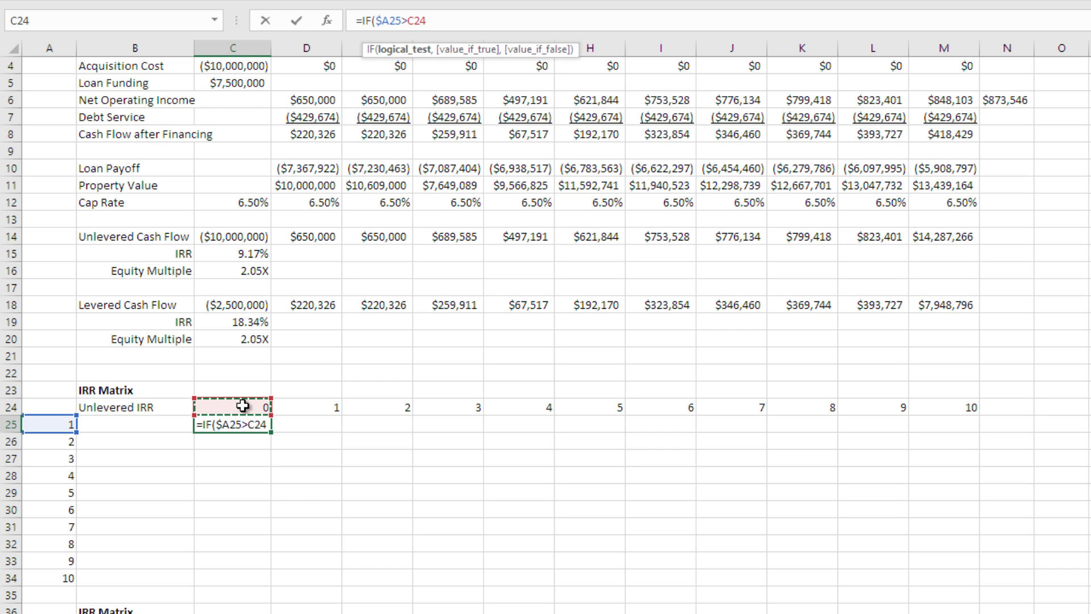
key(F4)
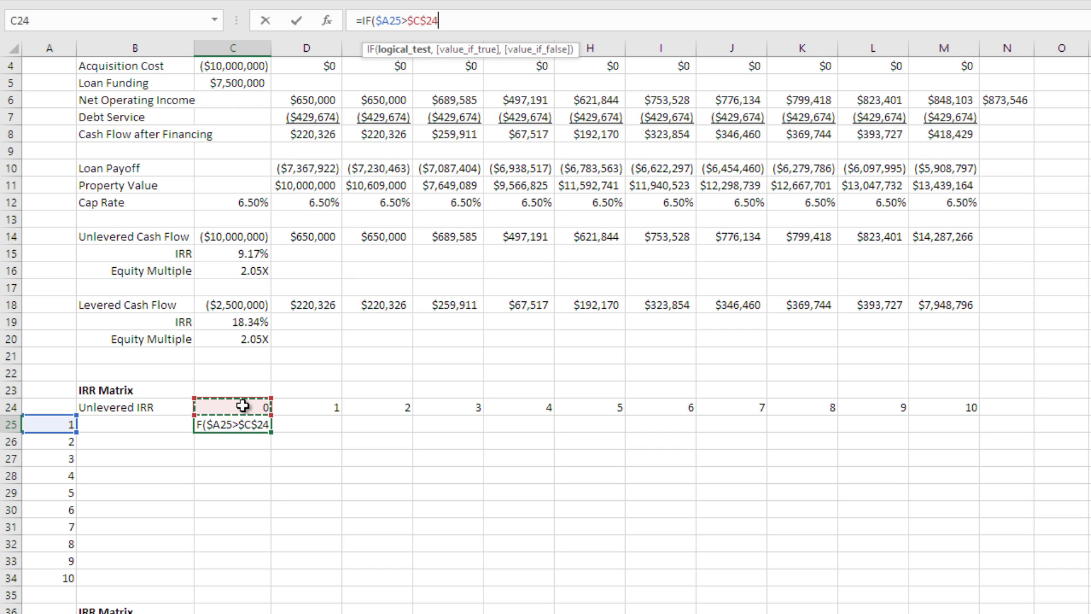
key(F4)
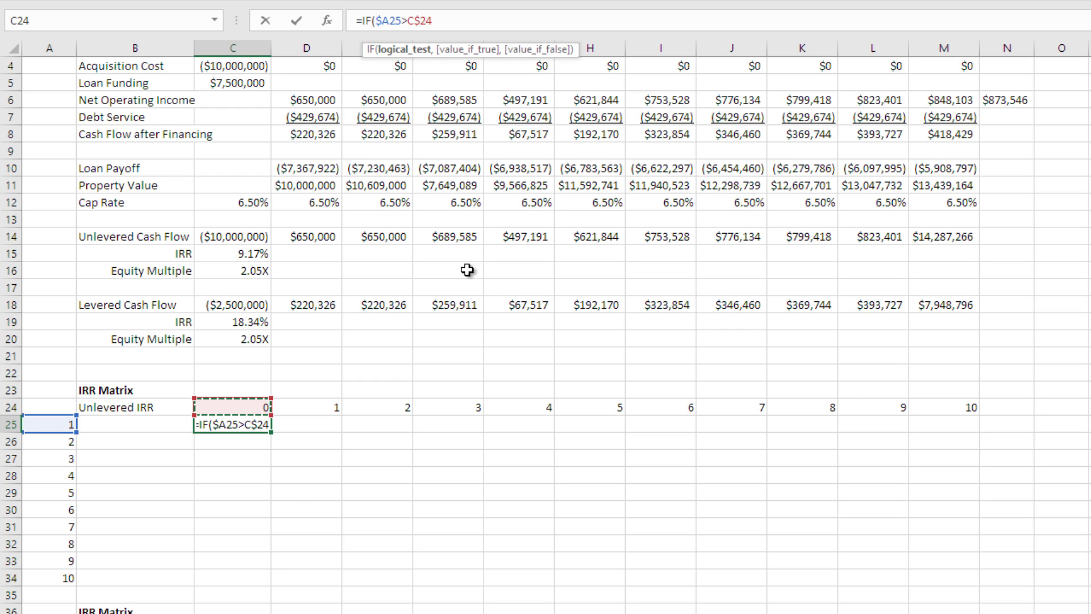
text(,)
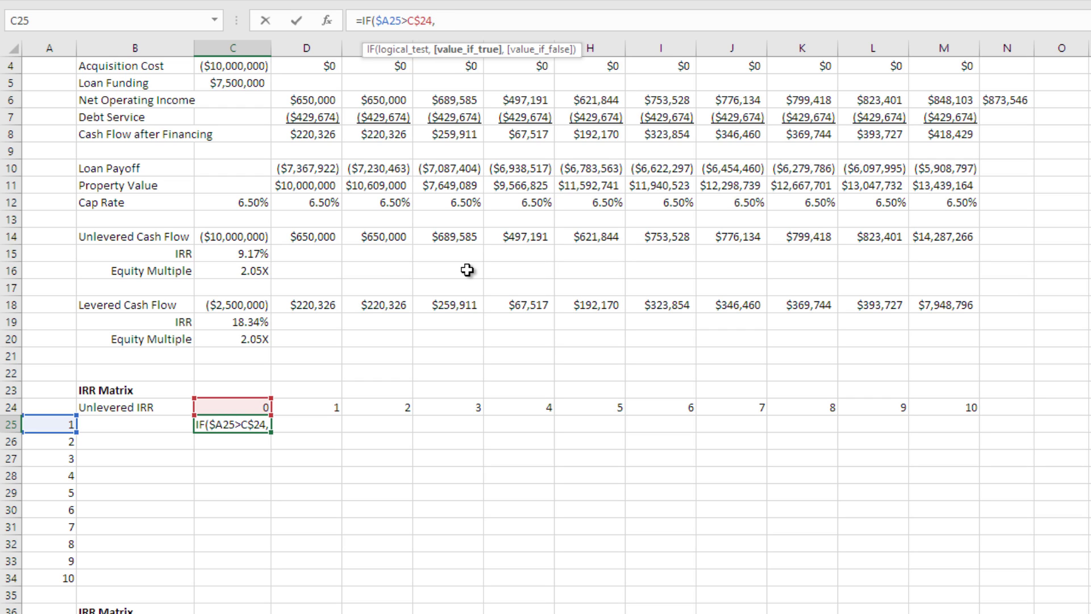
Add C$4+C$6 as the IF's true result, acquisition cost plus NOI
click(255, 63)
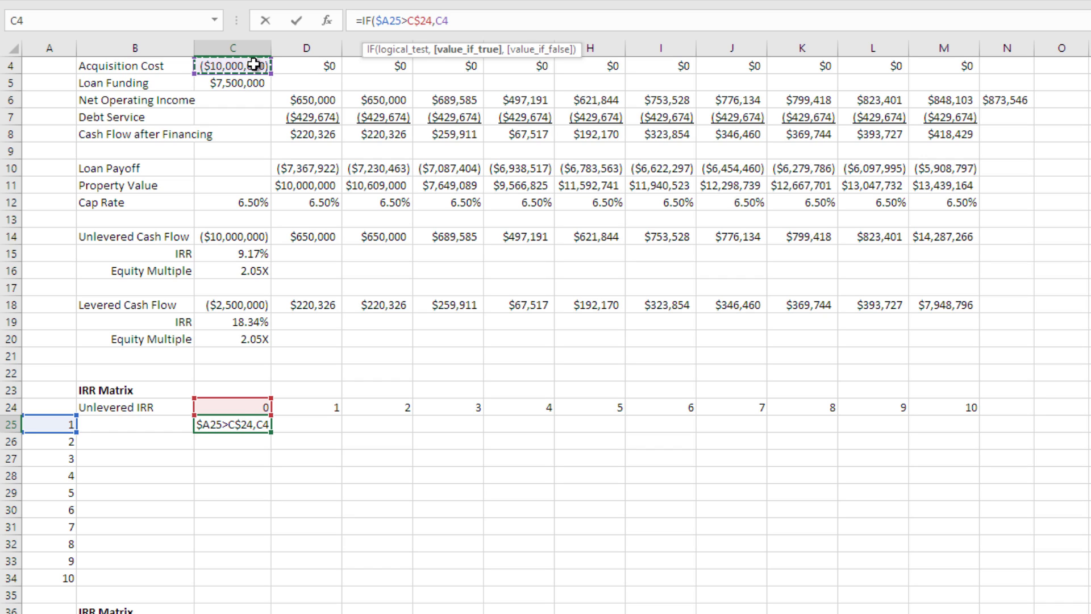
key(F4)
key(F4)
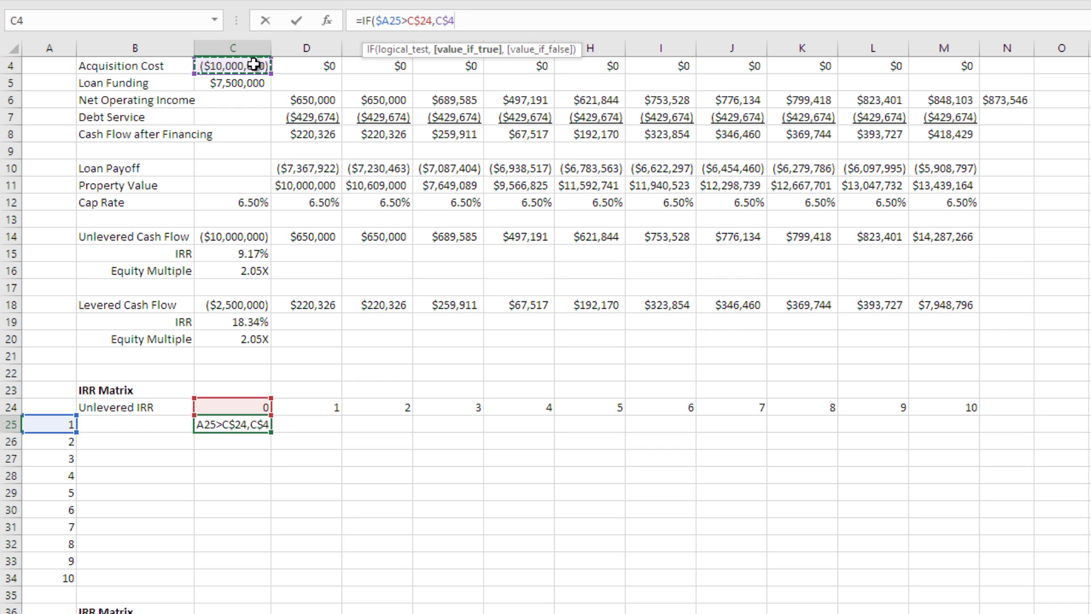
text(+)
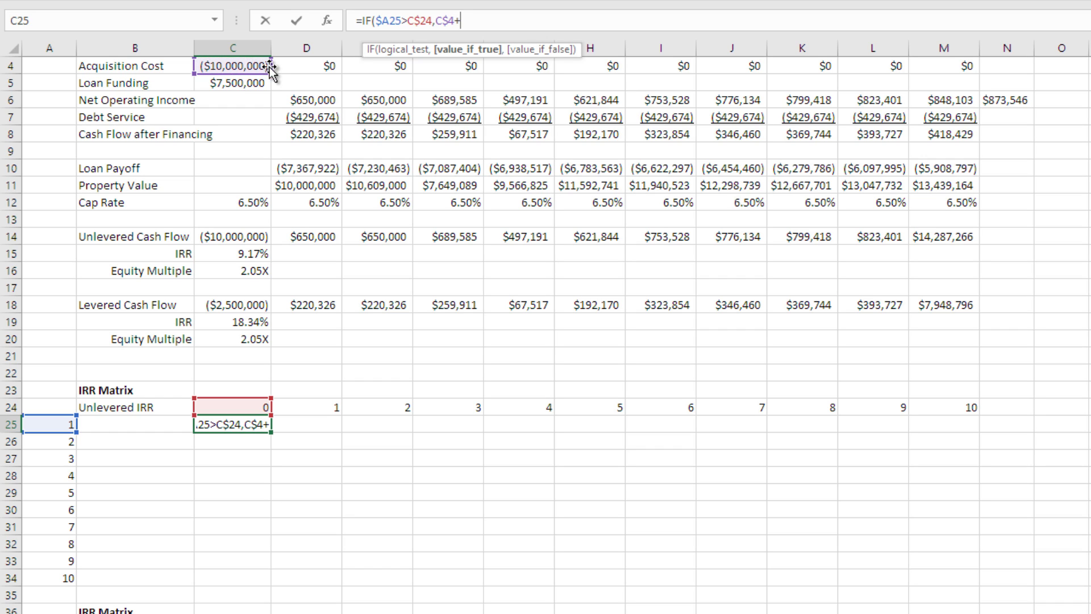
click(262, 99)
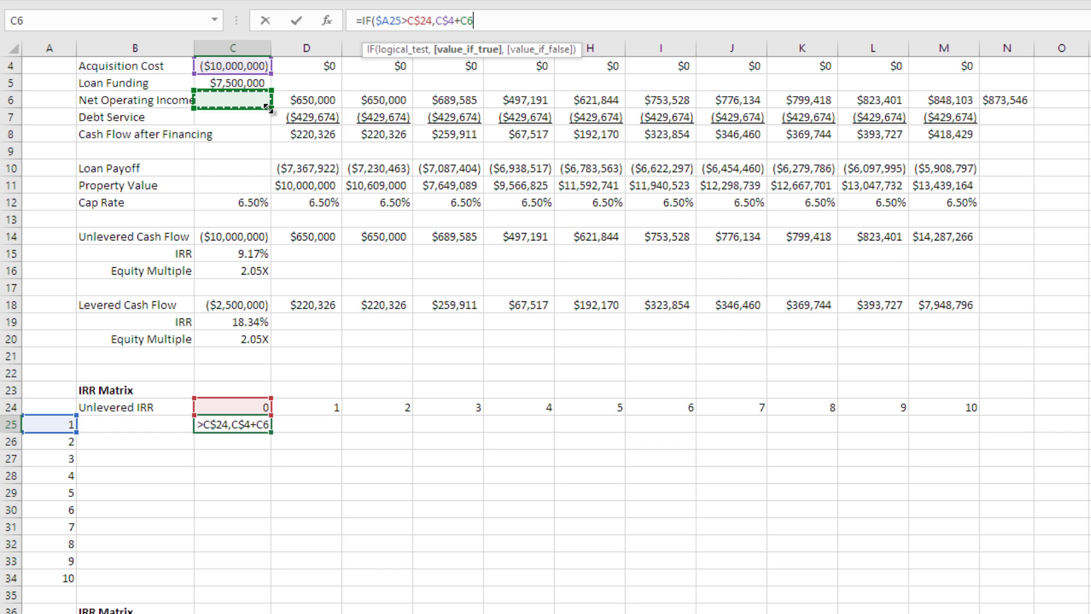
key(F4)
key(F4)
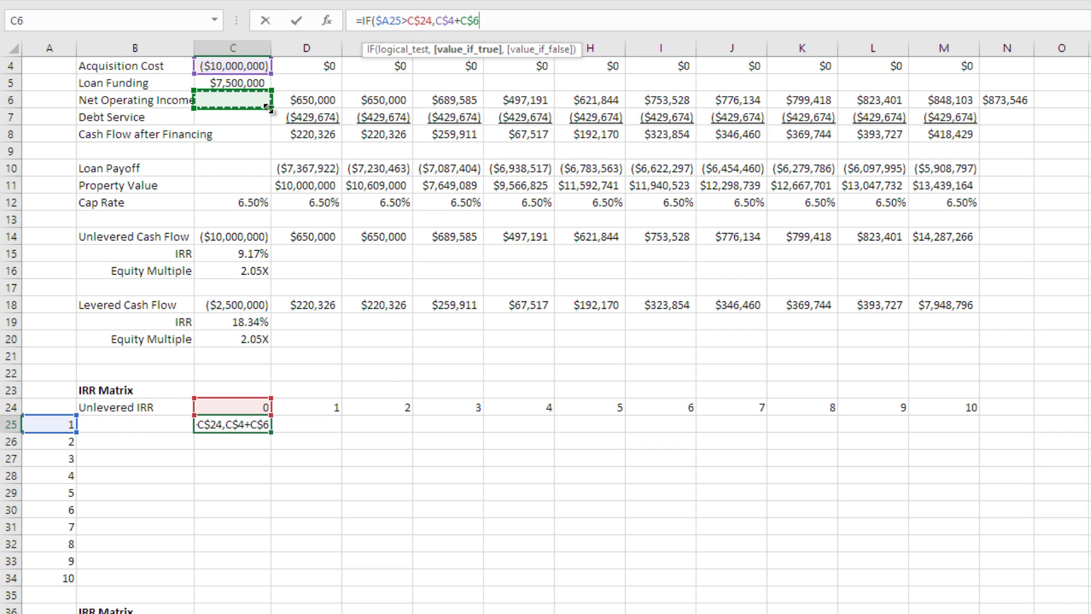
text(,)
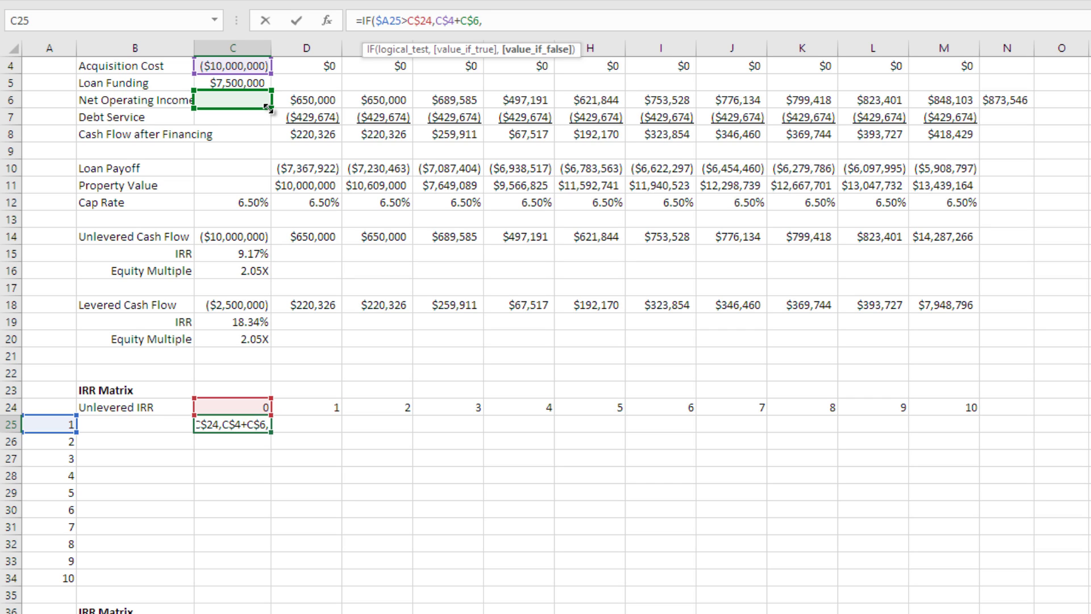
Start the nested exit-year test IF($A25=C$24, in C25's formula
text(IF()
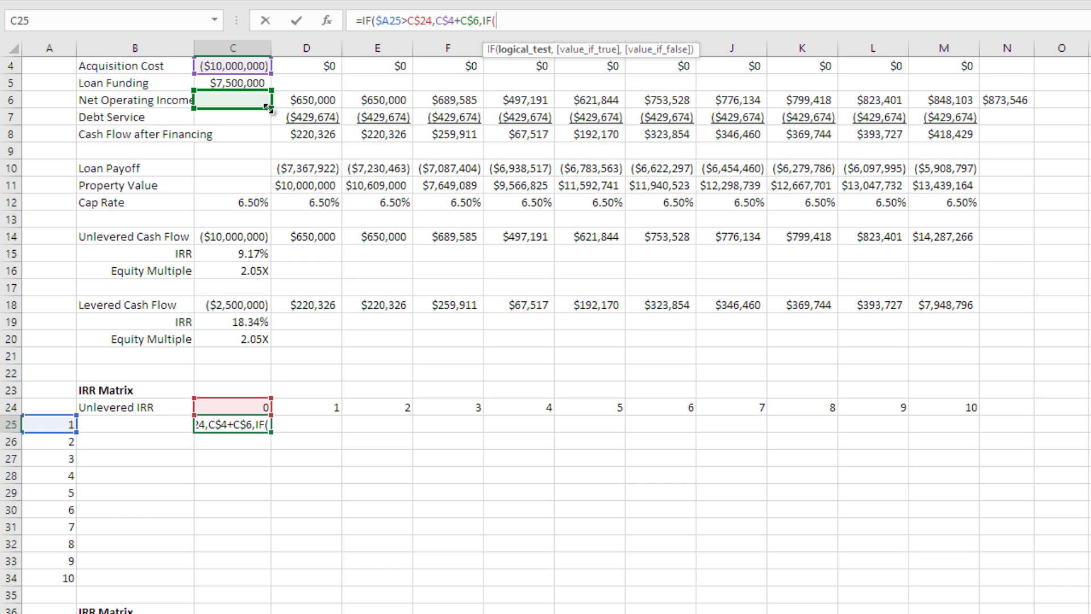
click(51, 424)
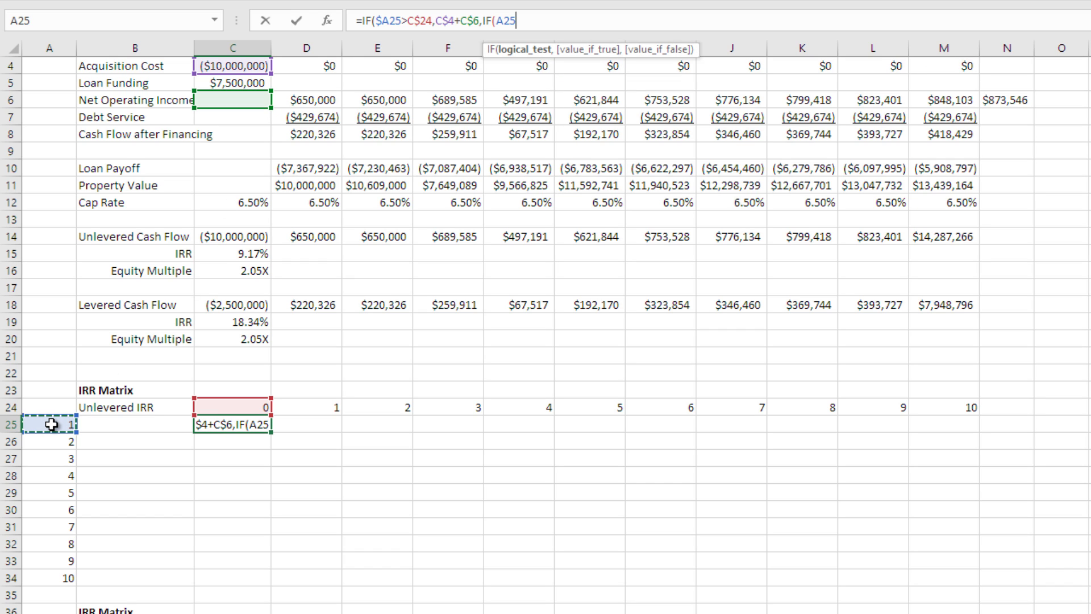
key(F4)
key(F4)
key(F4)
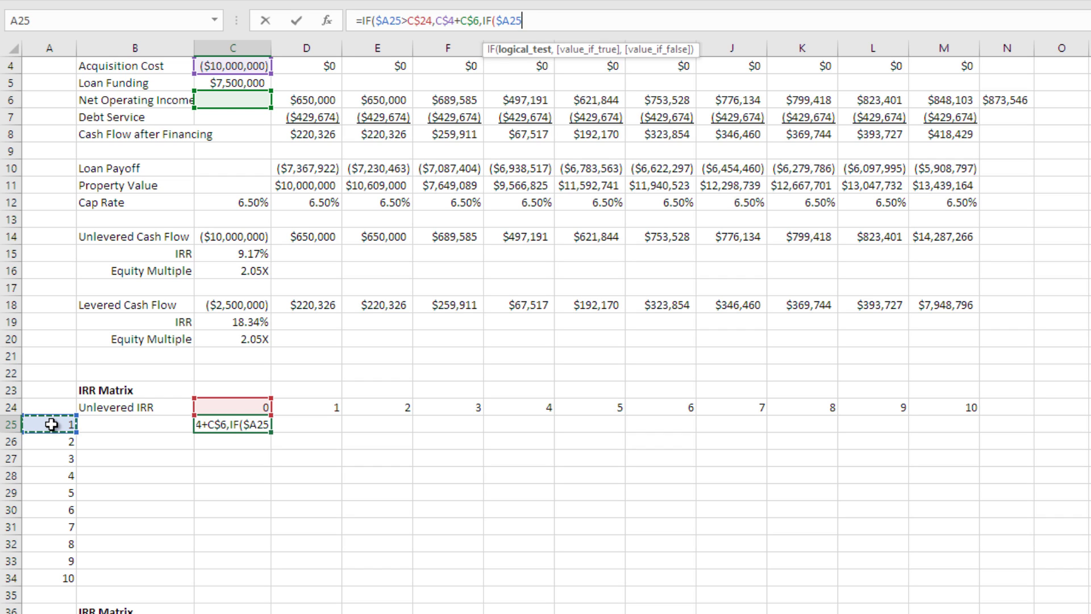
text(=)
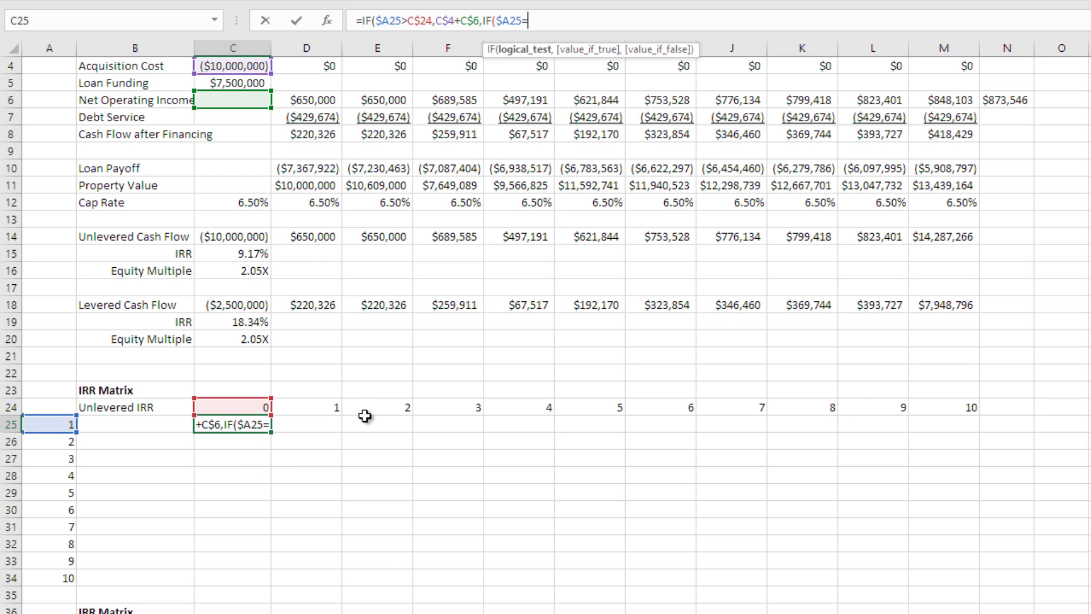
click(254, 404)
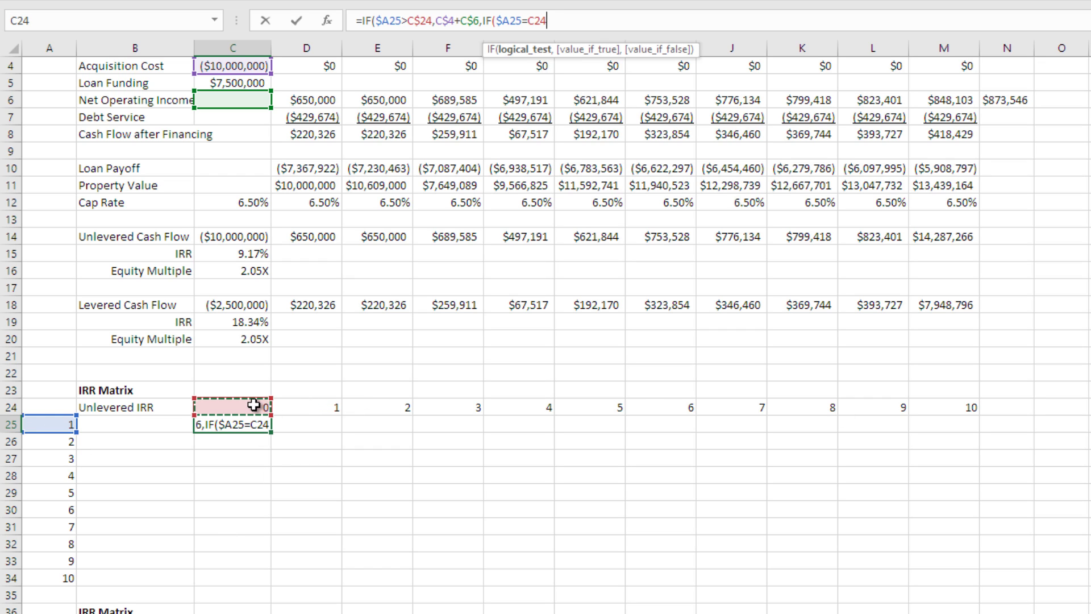
key(F4)
key(F4)
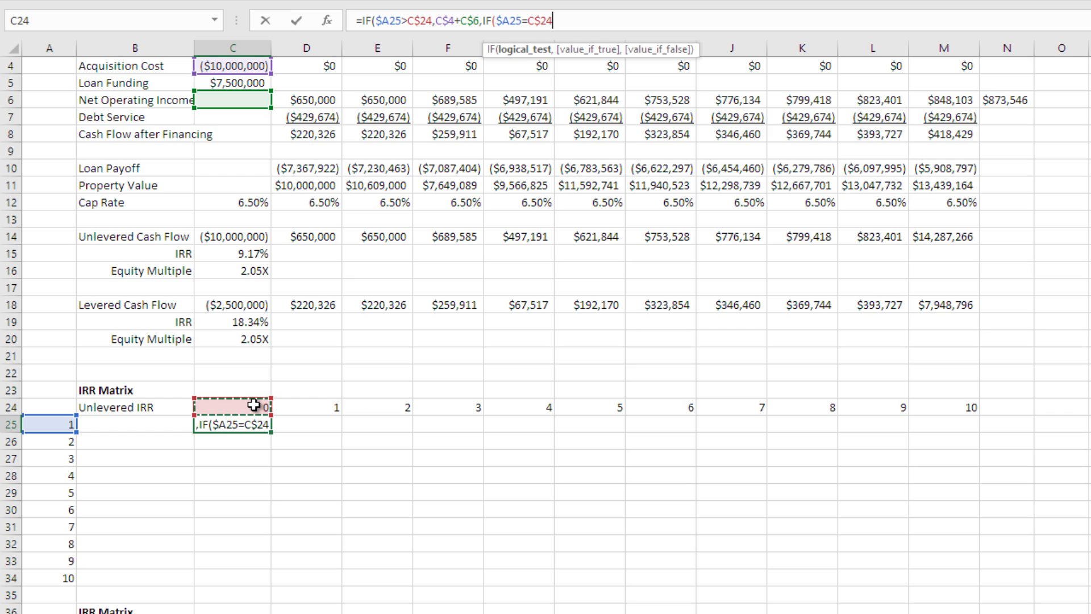
text(,)
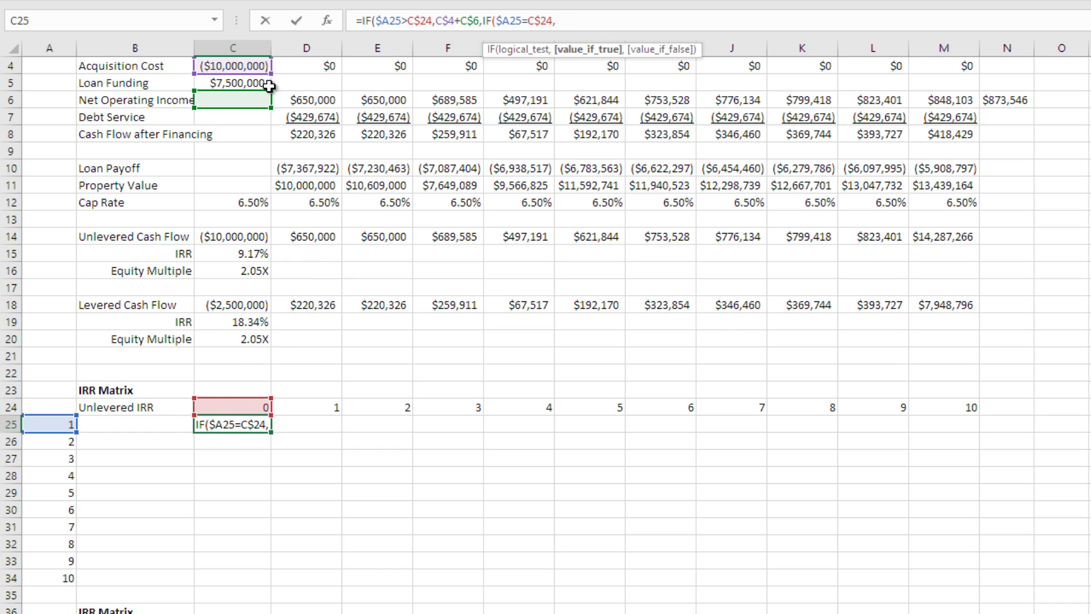
Return C$4+C$6+C$11 in the exit year, otherwise "", and commit the formula
click(248, 67)
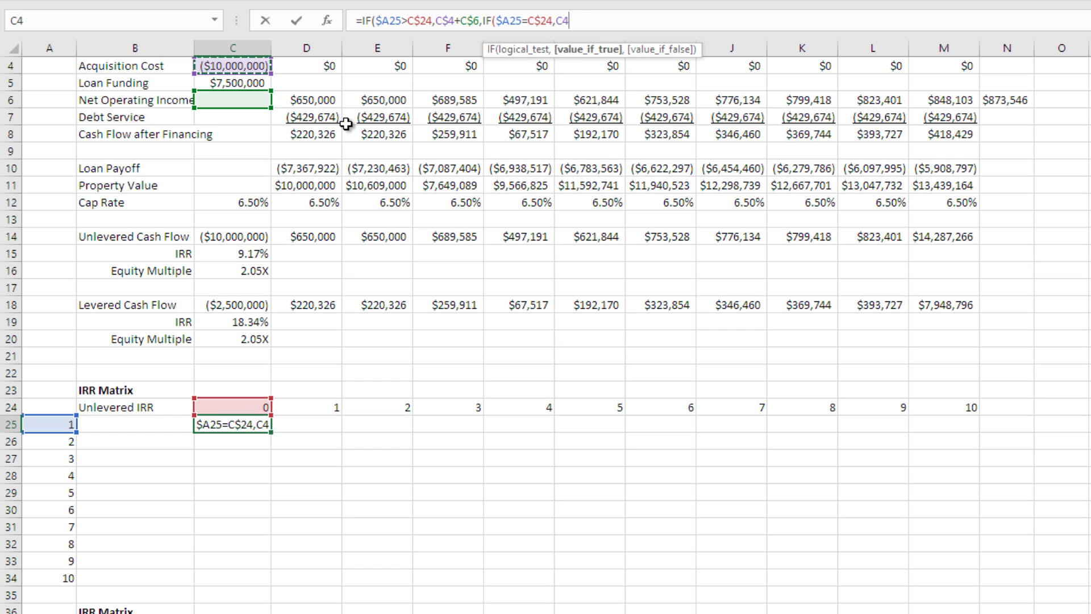
key(F4)
key(F4)
text(+)
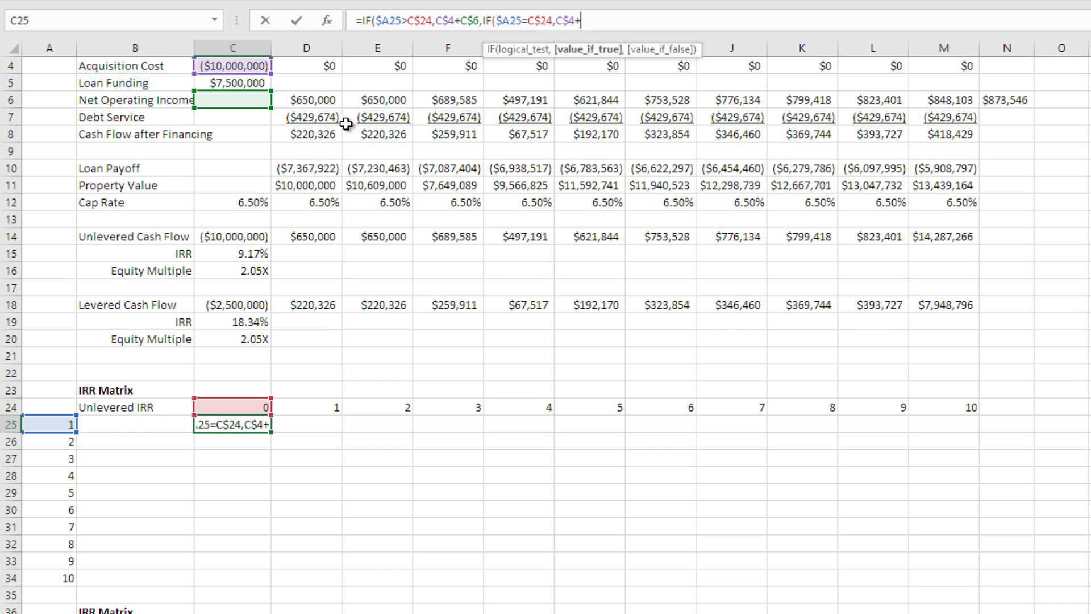
click(234, 104)
key(F4)
key(F4)
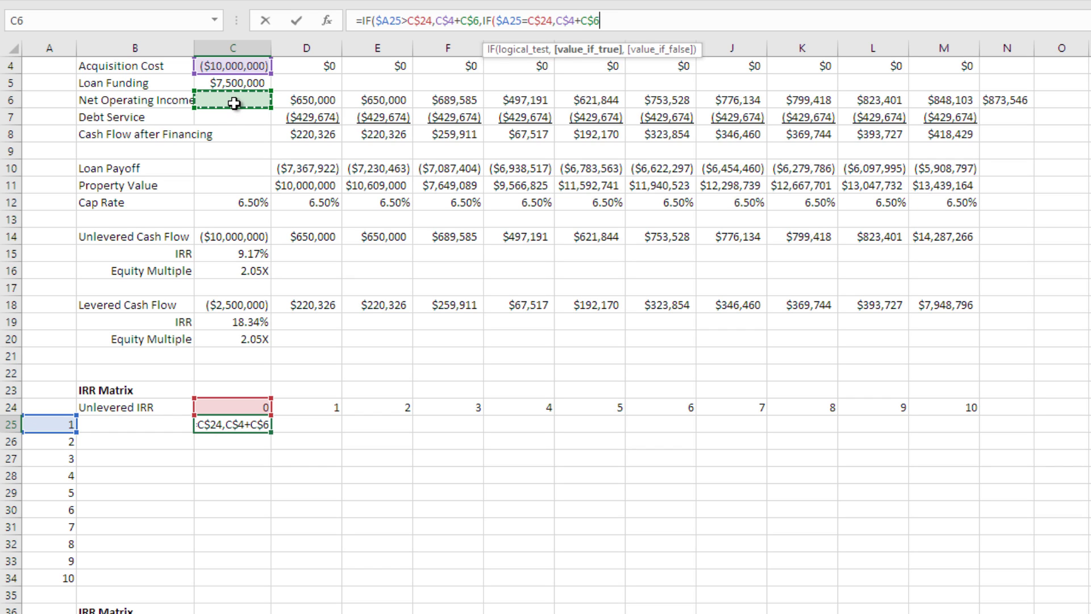
text(+)
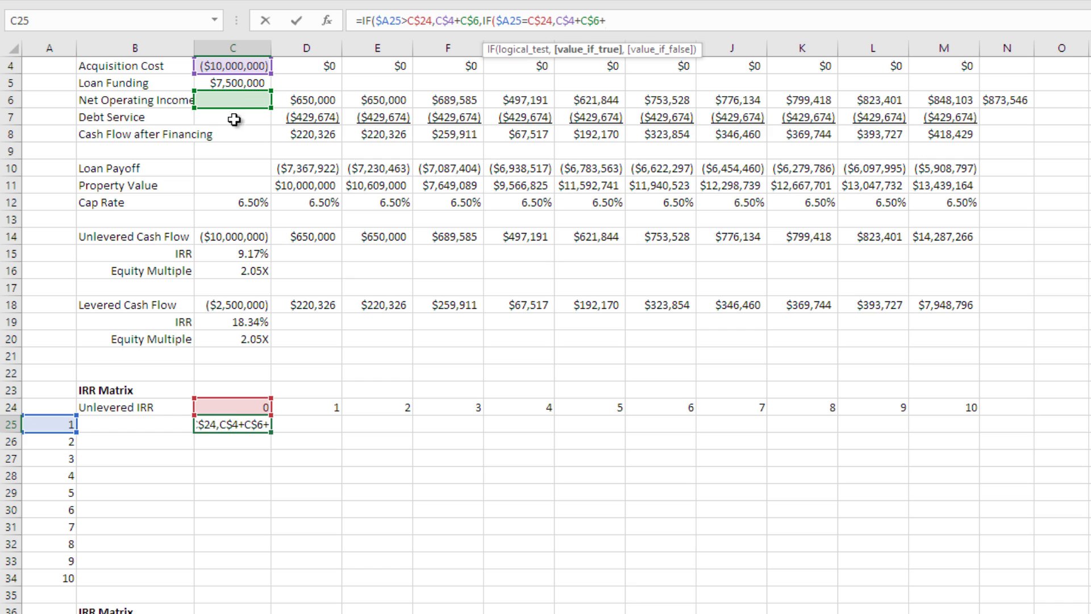
click(227, 184)
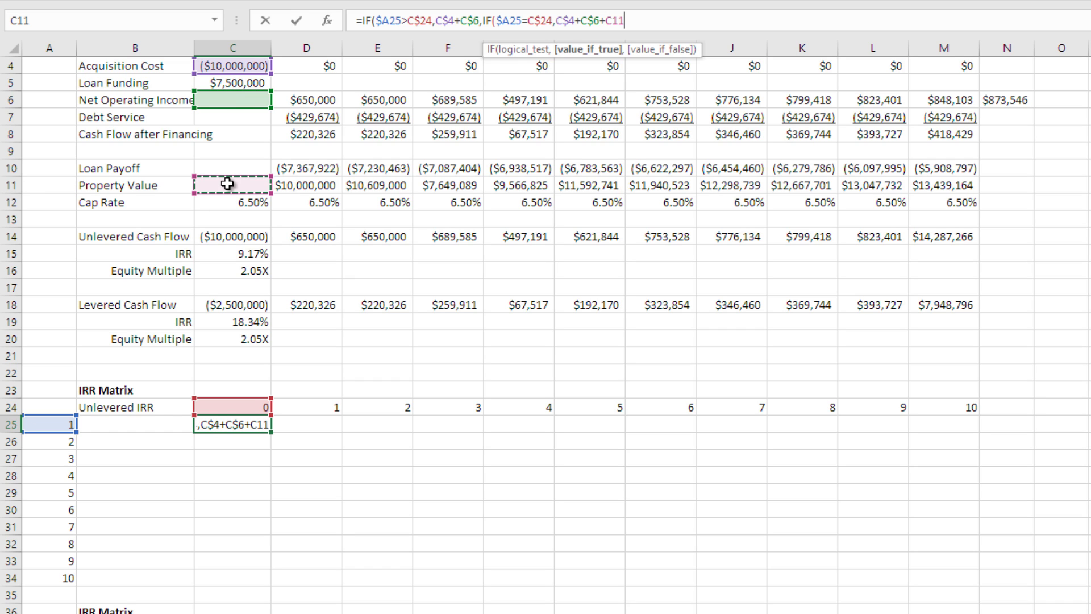
key(F4)
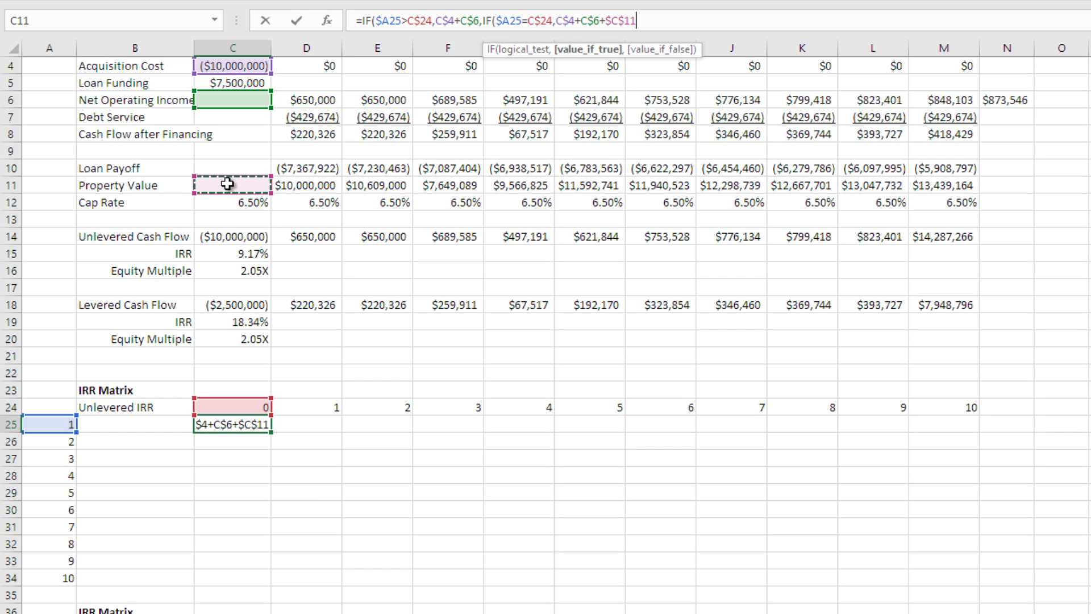
key(F4)
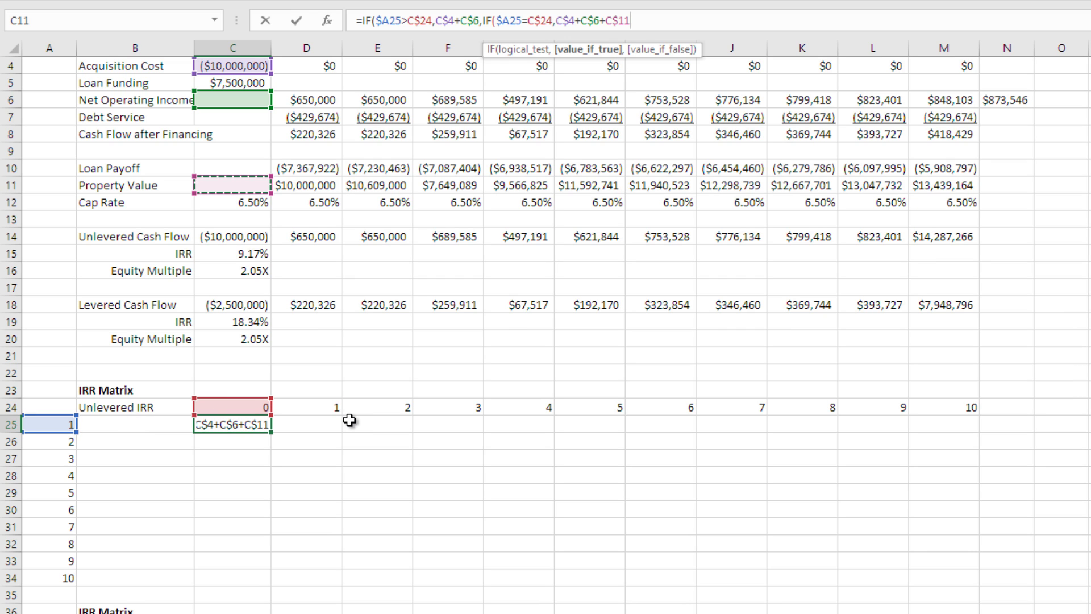
text(,)
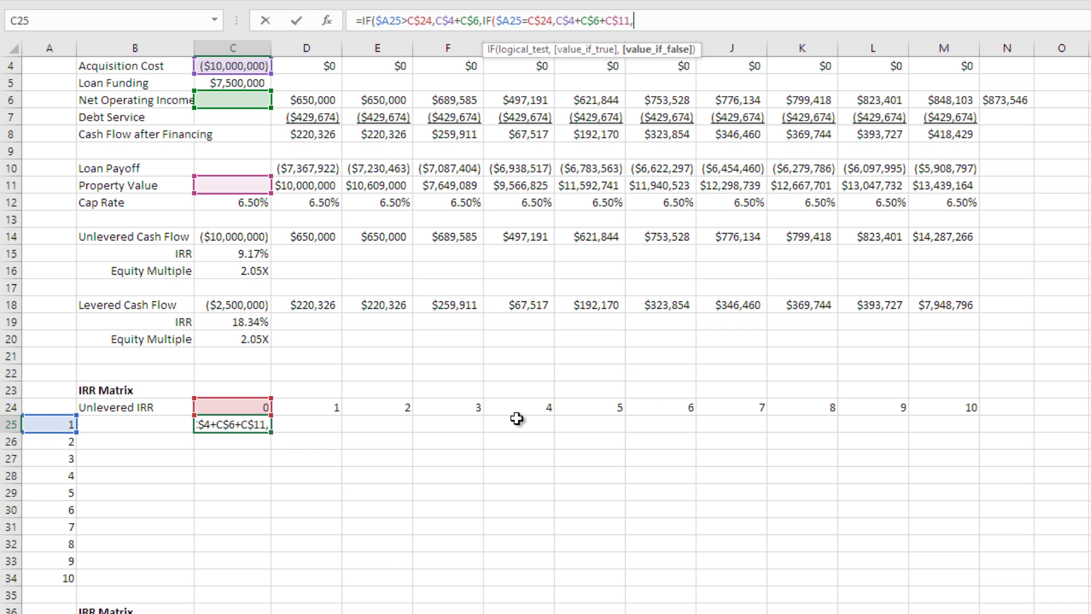
text("")
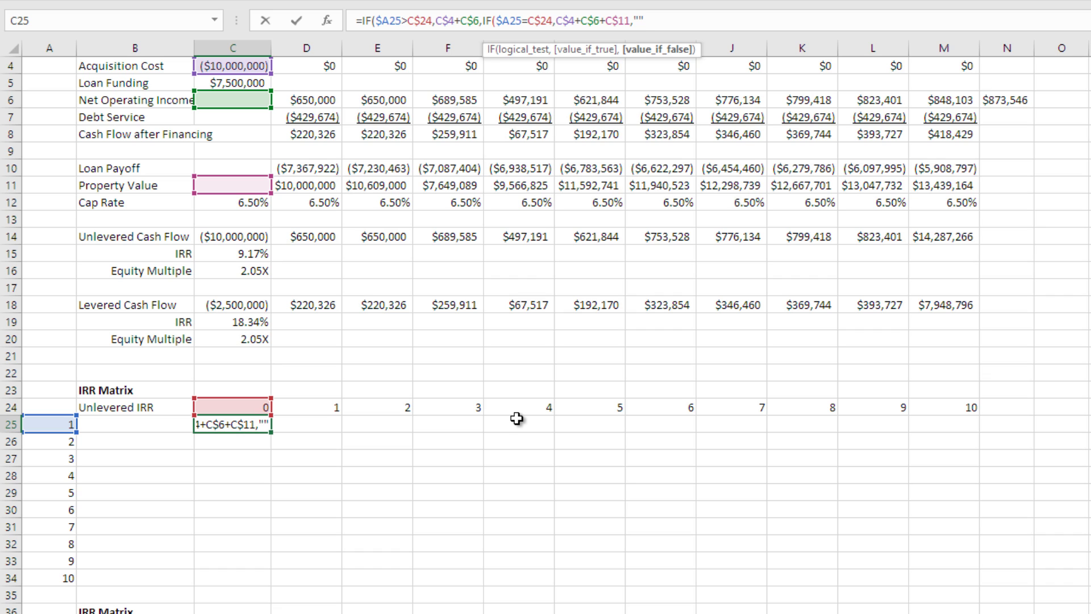
key(Return)
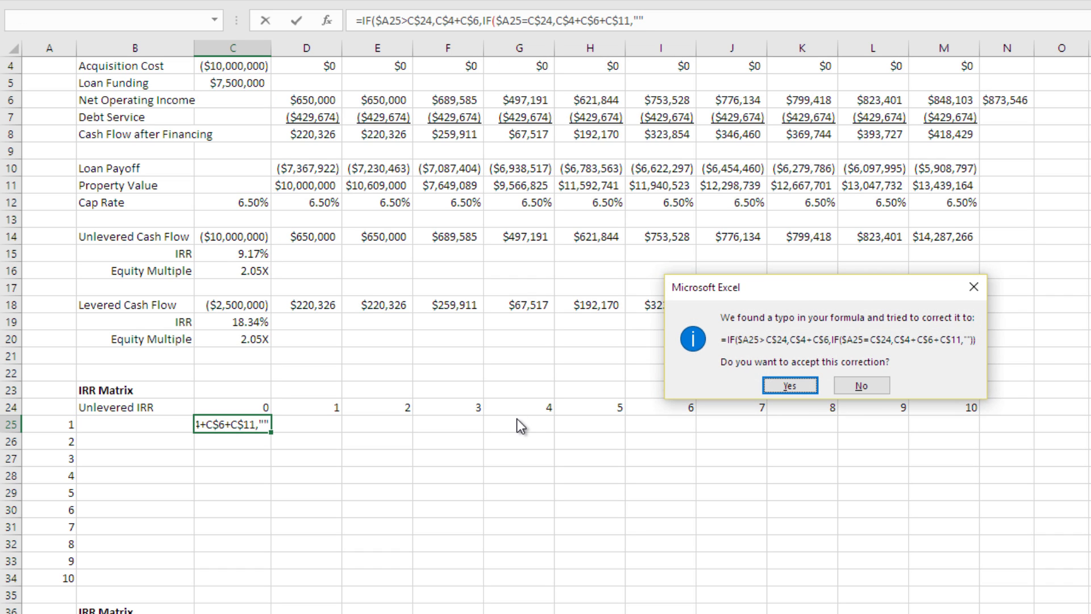
Accept the formula correction and paste C25's formula across row 25 through M25
key(Return)
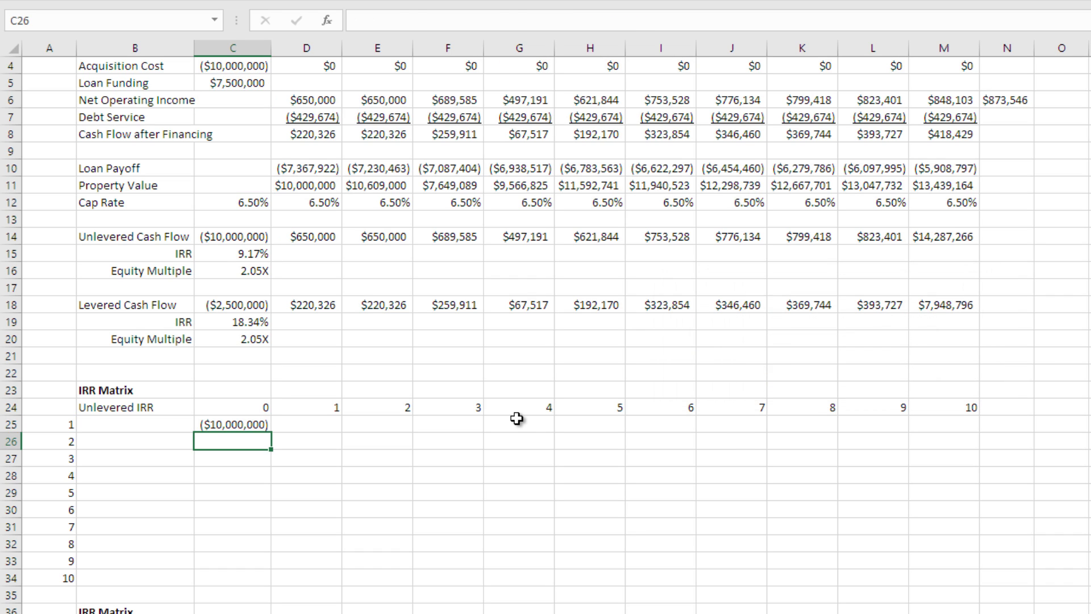
key(Up)
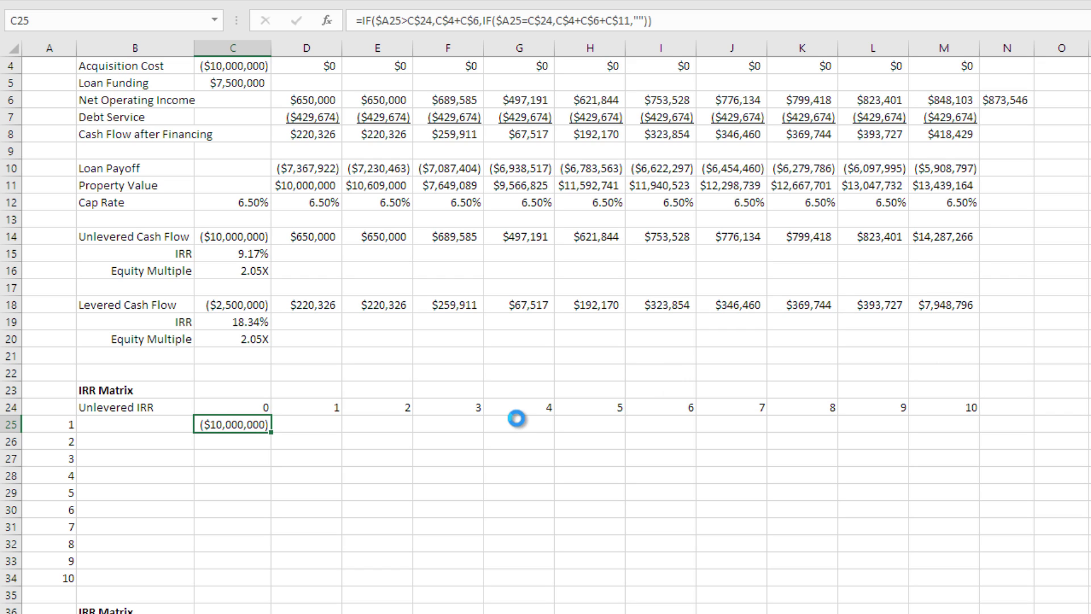
key(ctrl+c)
key(Right)
key(shift+Right)
key(shift+Right)
key(shift+Right)
key(shift+Right)
key(shift+Right)
key(shift+Right)
key(shift+Right)
key(shift+Right)
key(shift+Right)
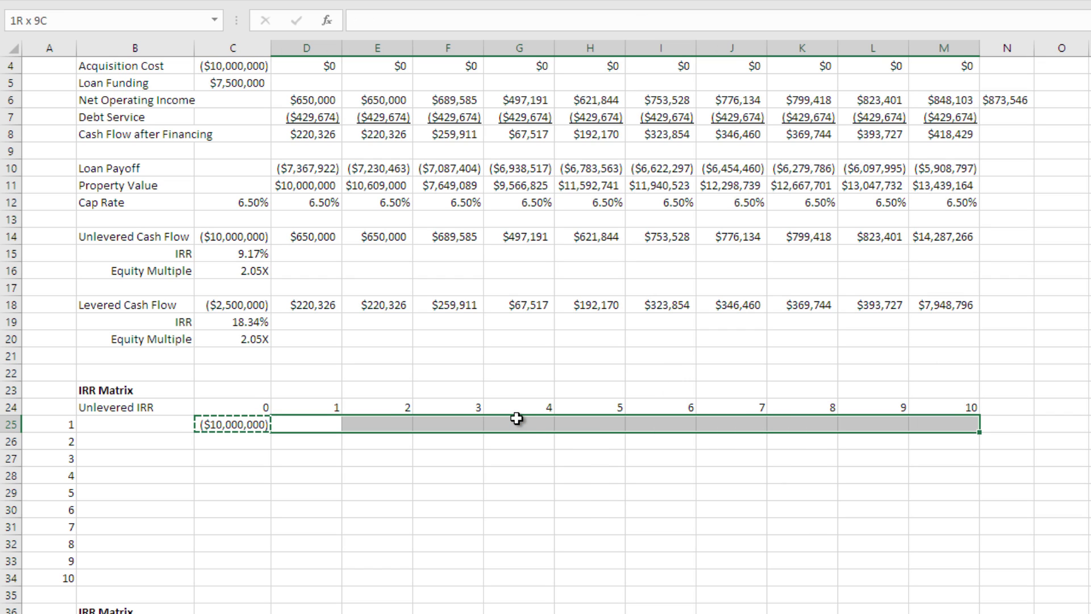
key(ctrl+v)
Copy C25:M25 down into rows 26–34 and review the pasted cash flows
key(Left)
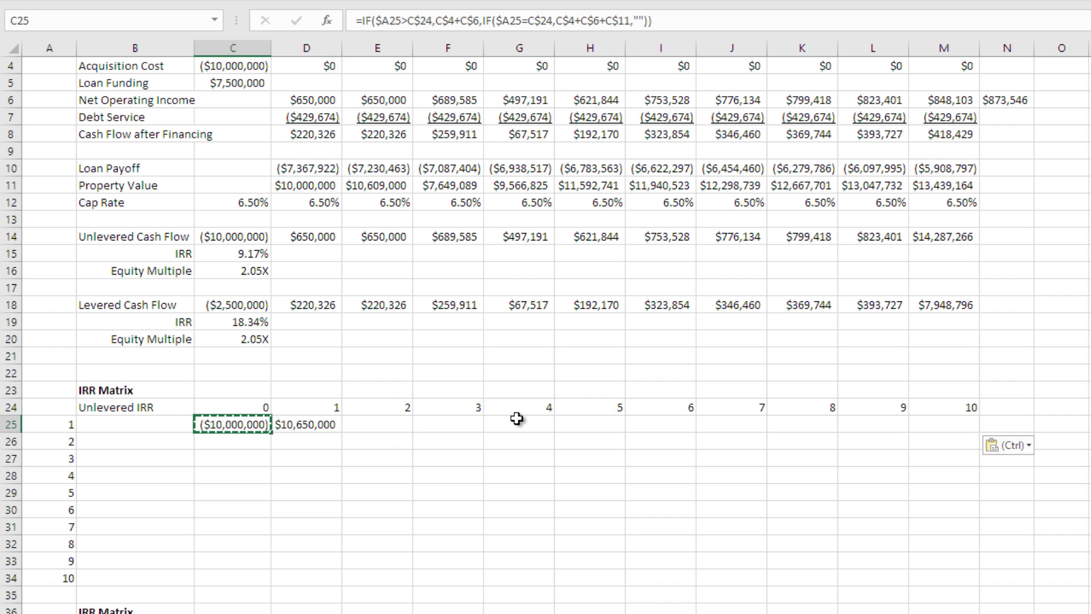
key(shift+Right)
key(shift+Right)
key(shift+Right)
key(shift+Right)
key(shift+Right)
key(shift+Right)
key(shift+Right)
key(shift+Right)
key(shift+Right)
key(shift+Right)
key(ctrl+c)
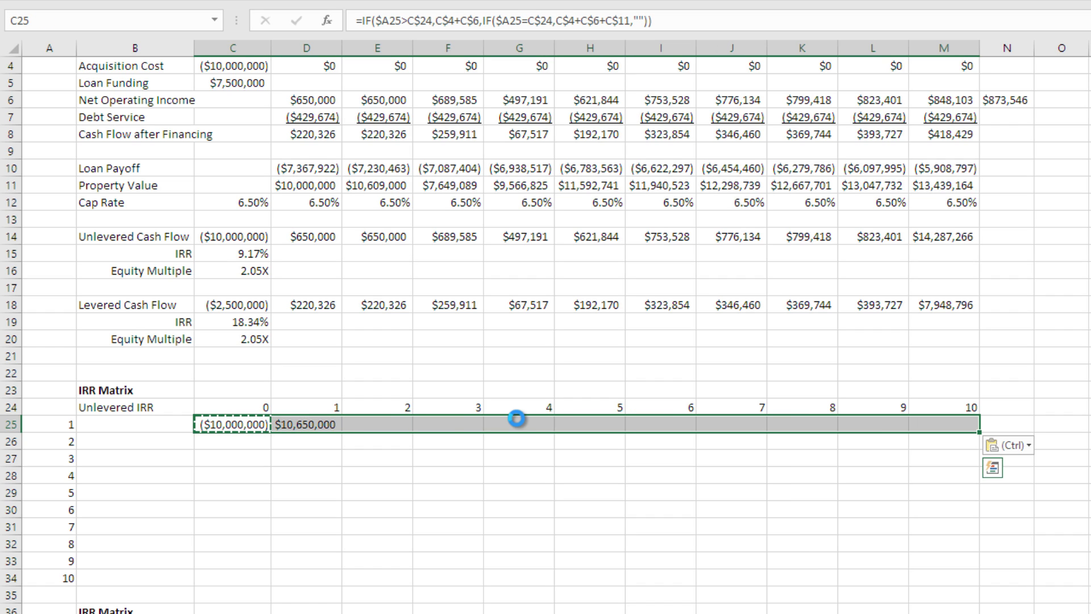
key(Down)
key(shift+Down)
key(shift+Down)
key(shift+Down)
key(shift+Down)
key(shift+Down)
key(shift+Down)
key(shift+Down)
key(shift+Down)
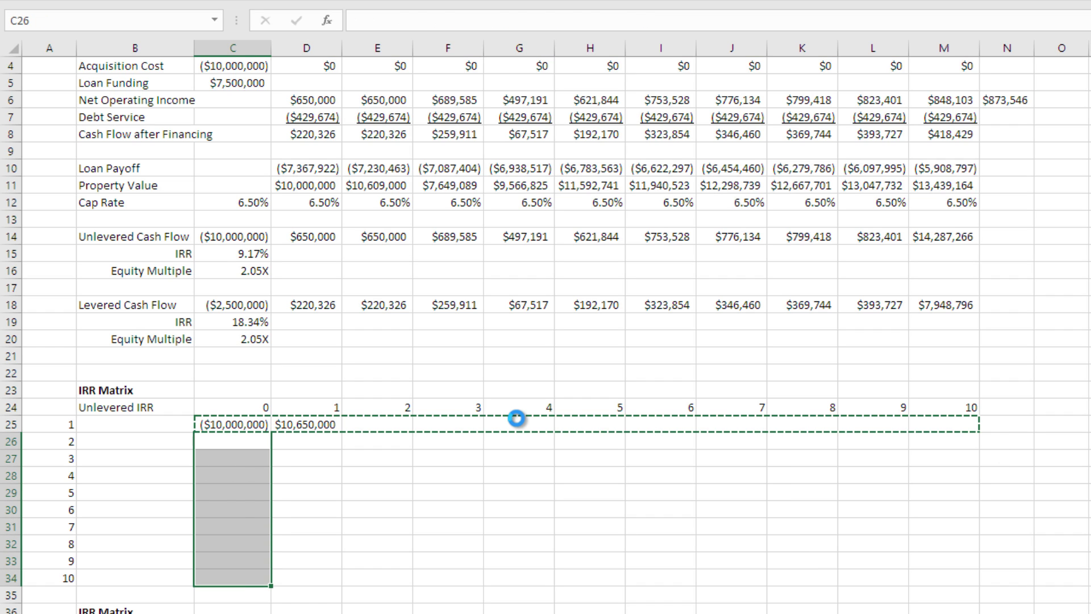
key(ctrl+v)
key(Escape)
key(Up)
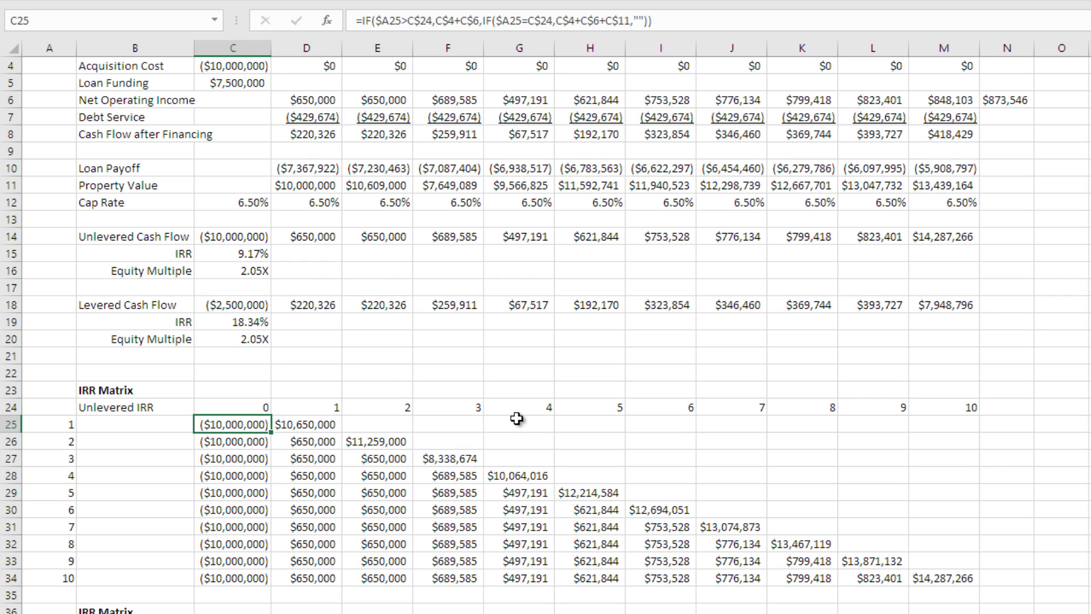
key(Down)
key(Down)
key(Down)
key(Down)
key(Up)
key(Up)
key(Up)
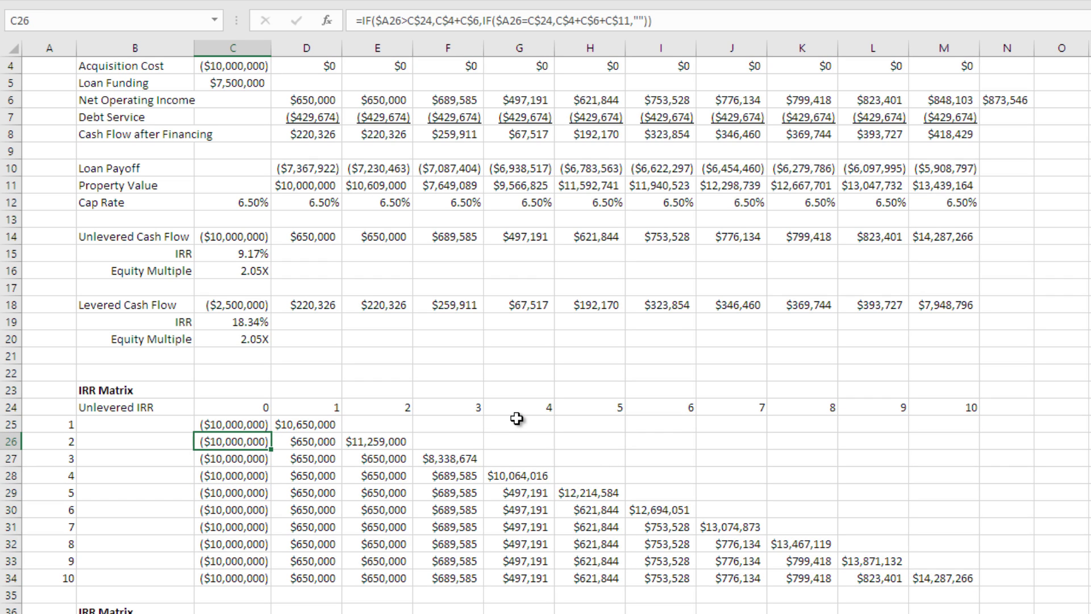
key(Up)
key(Up)
key(Down)
key(Left)
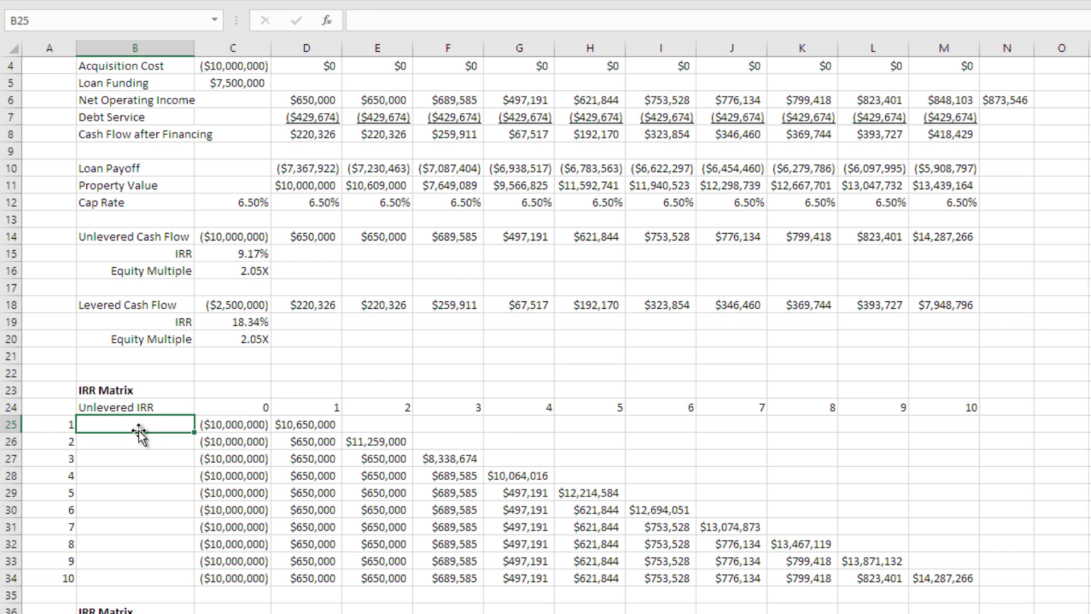
Enter =IRR(C25:M25) in B25 and fill it down to B34
text(=irr)
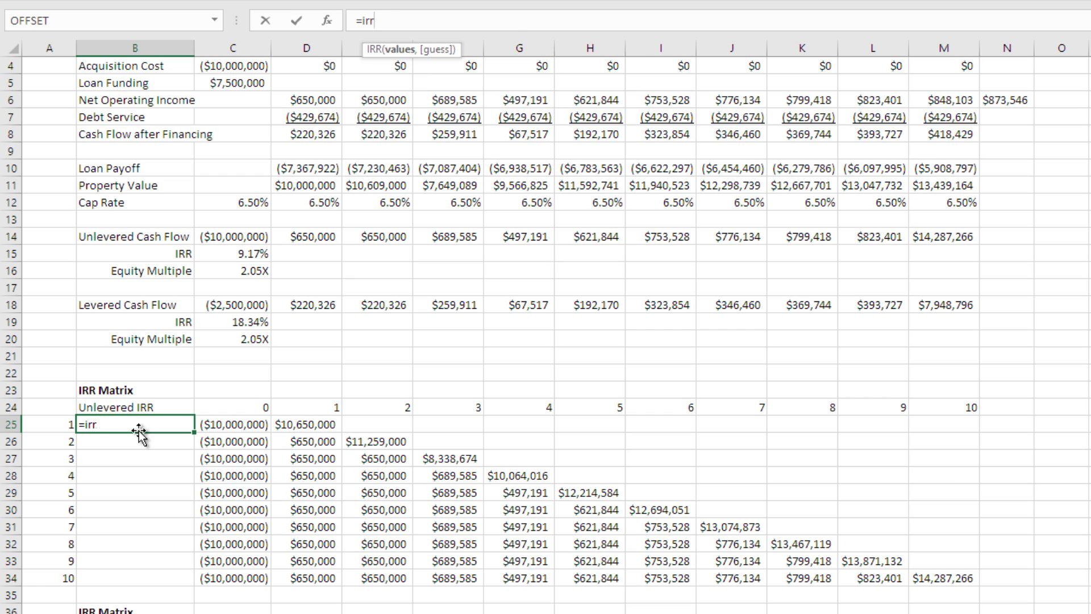
key(Tab)
key(Right)
key(shift+Right)
key(shift+Right)
key(shift+Right)
key(shift+Right)
key(shift+Right)
key(shift+Right)
key(shift+Right)
key(shift+Right)
key(shift+Right)
key(shift+Right)
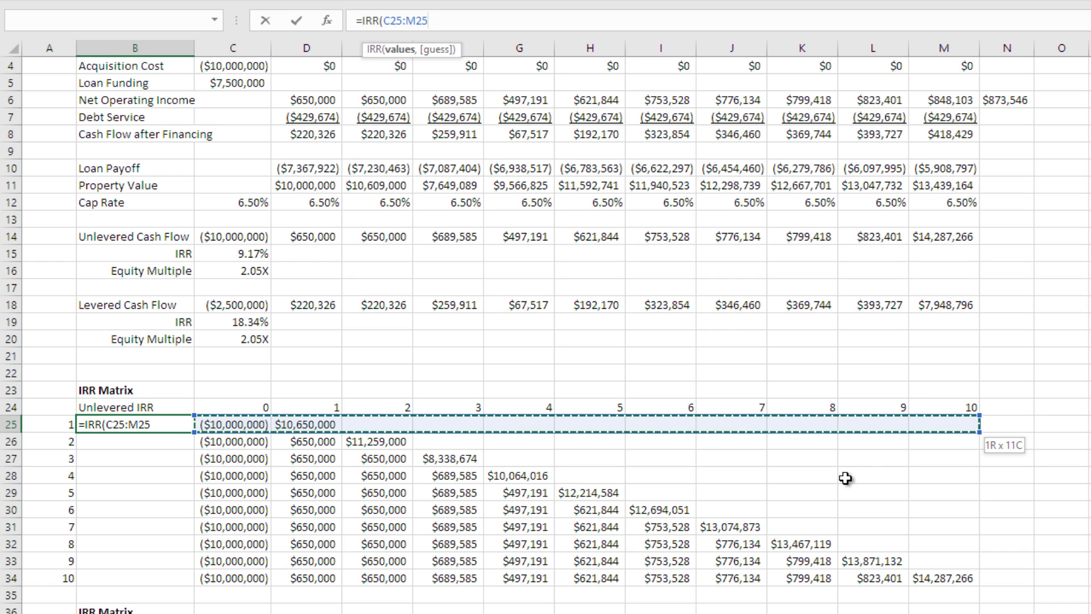
key(Return)
key(Up)
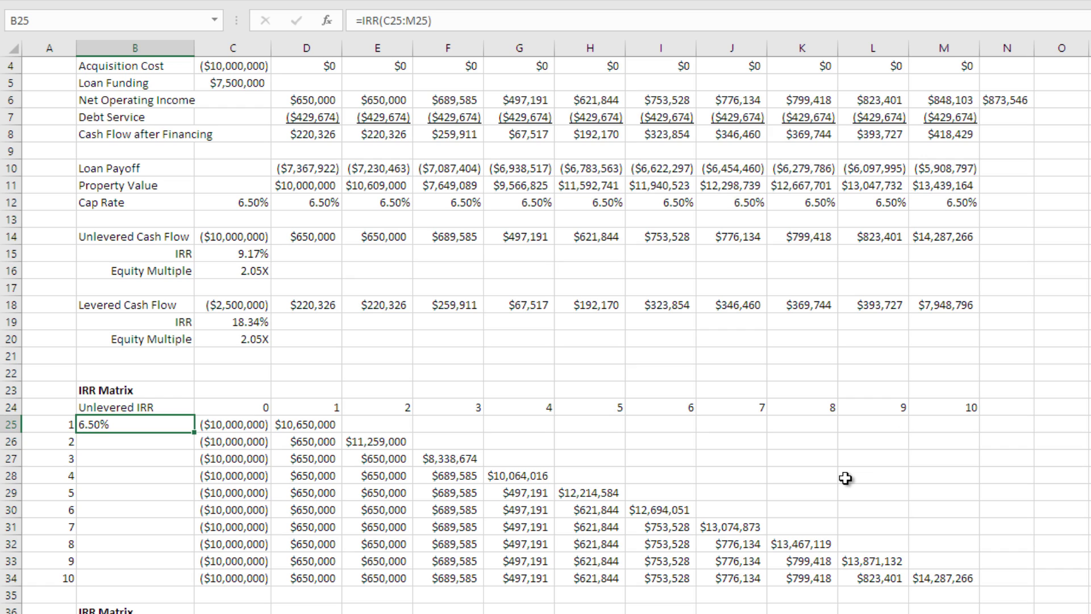
key(F9)
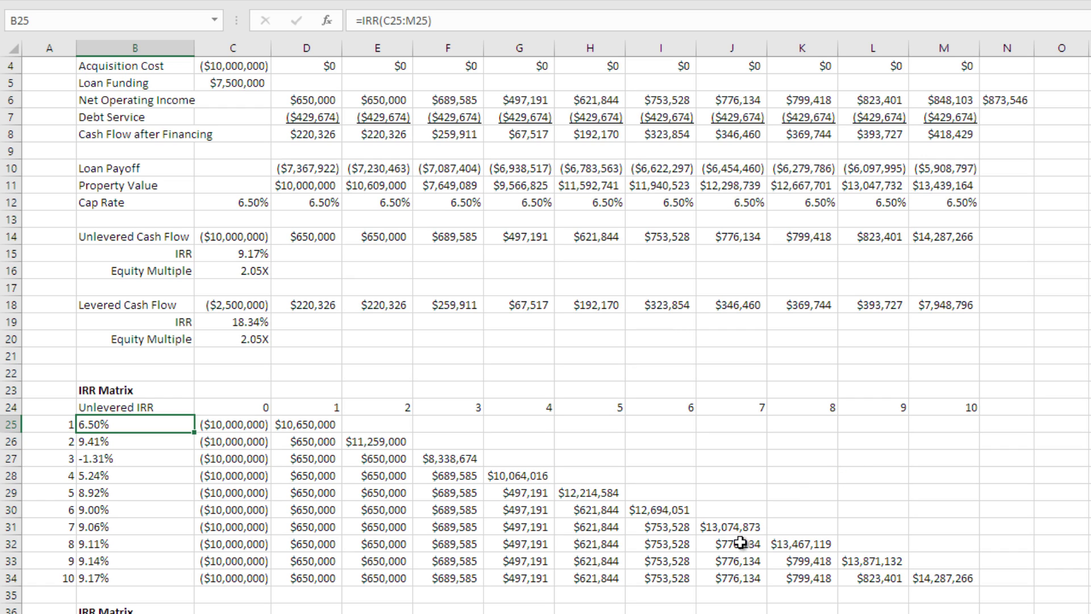
Check the IRR formulas for the 2- and 3-year hold periods
drag(110, 425, 116, 579)
click(155, 425)
click(154, 443)
click(155, 461)
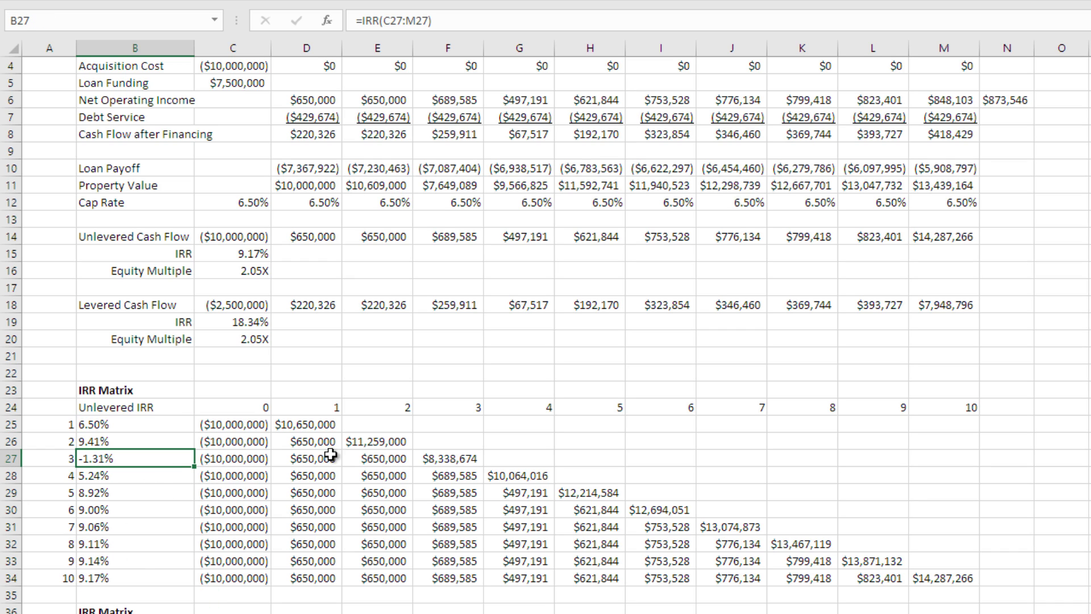
Compare the 5- and 6-year hold IRRs with C15's 9.17%, then scroll to the Levered IRR matrix
click(170, 493)
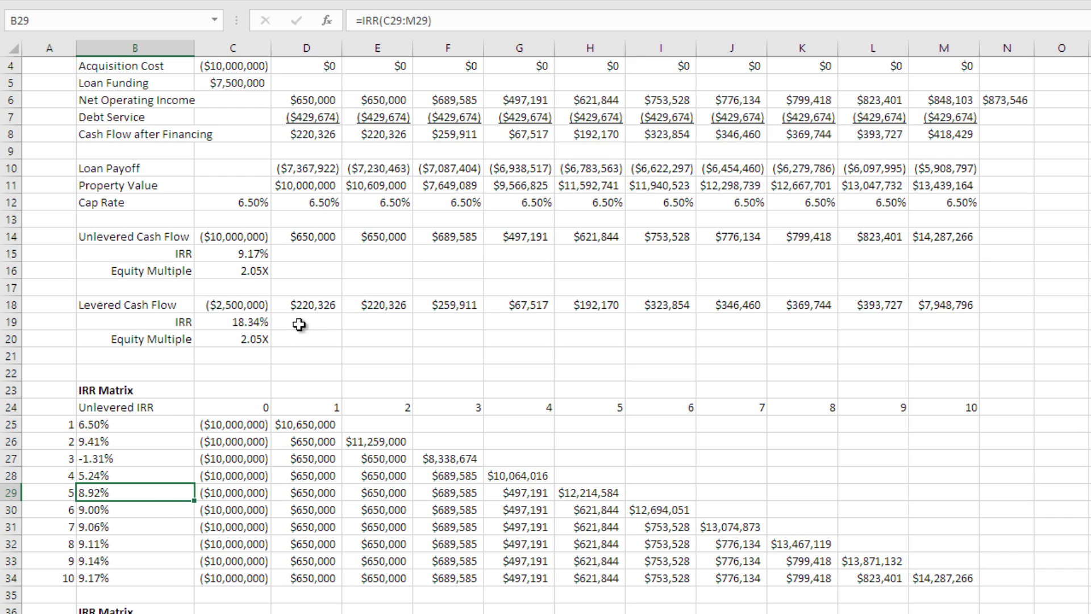
click(263, 250)
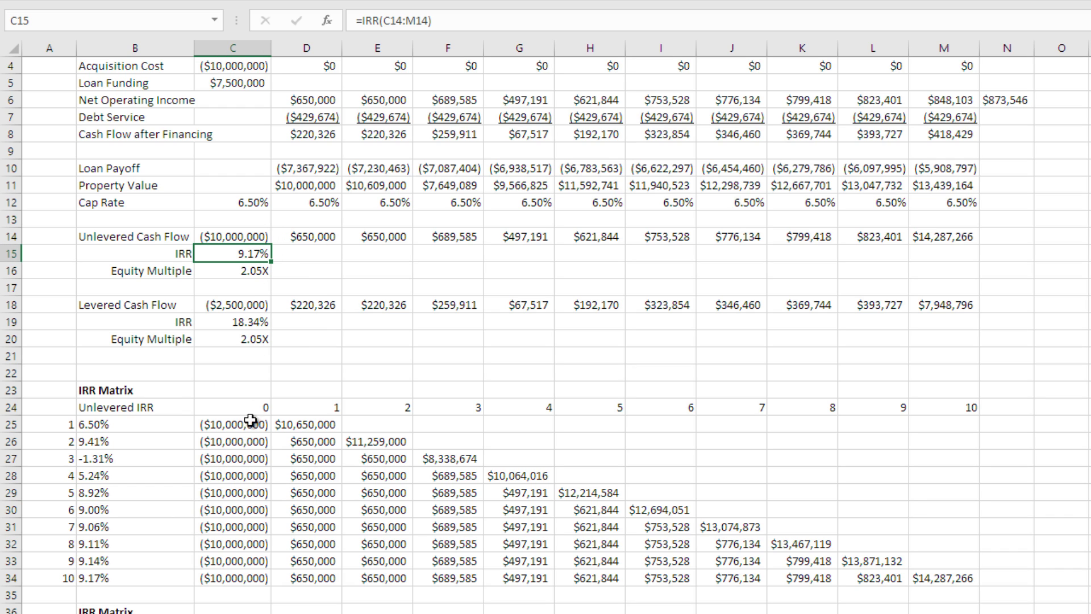
click(145, 510)
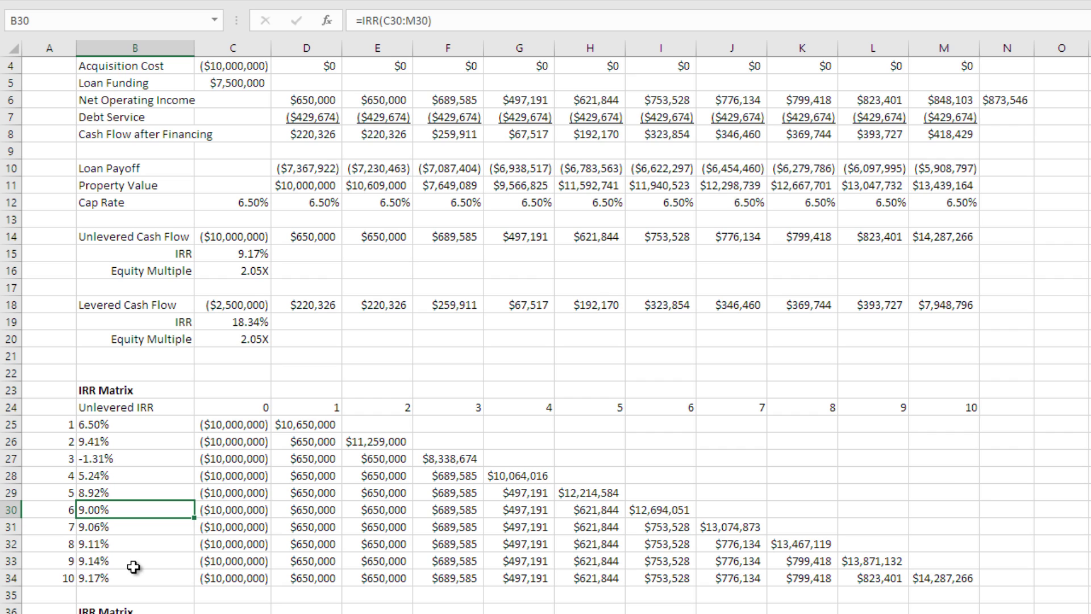
scroll(125, 530, down, 2)
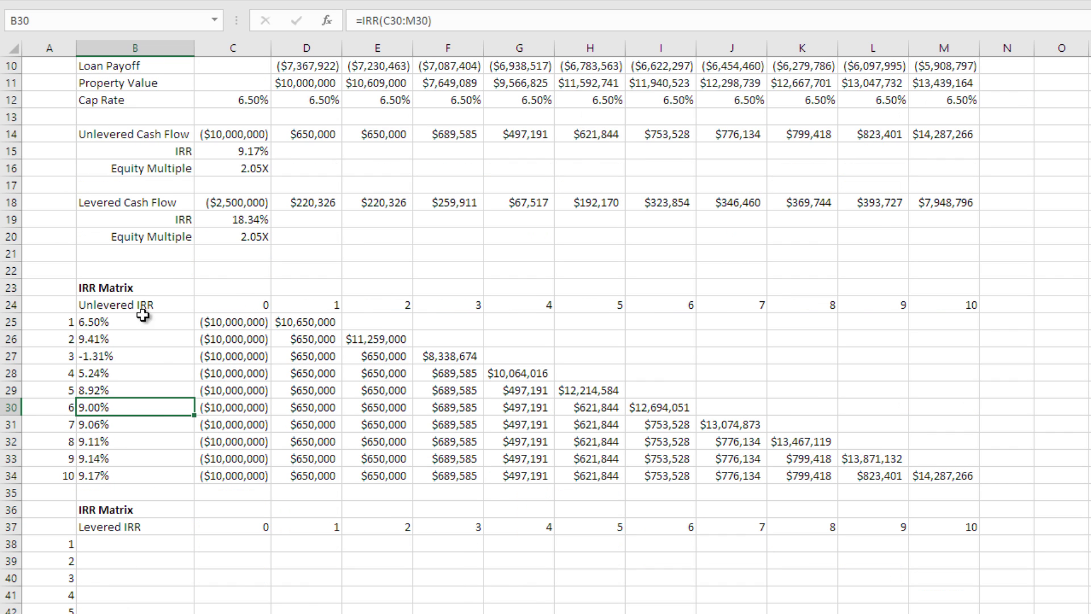
scroll(220, 324, down, 1)
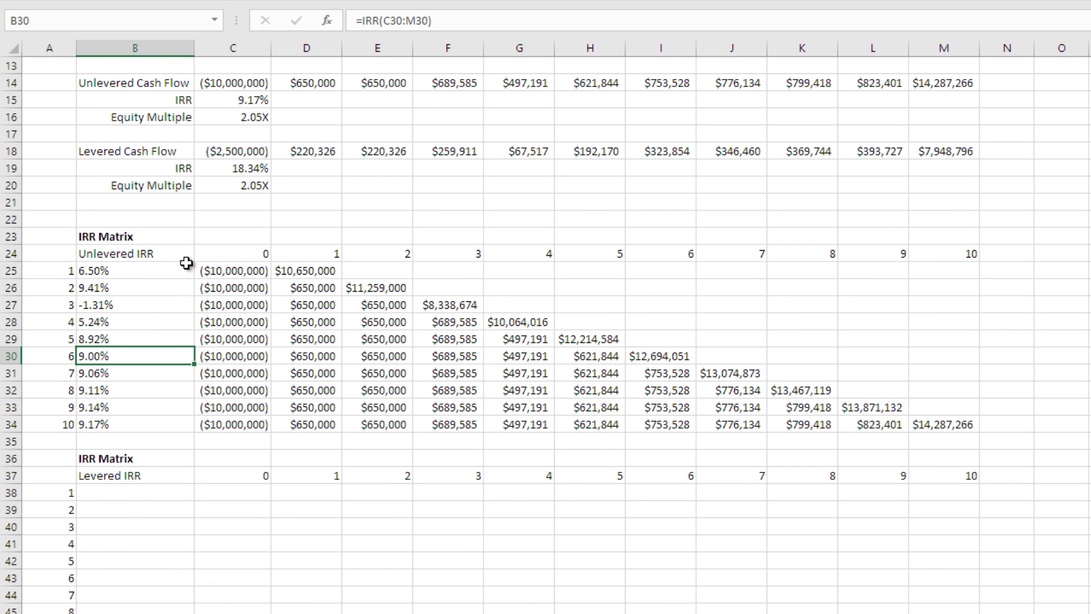
scroll(221, 261, down, 1)
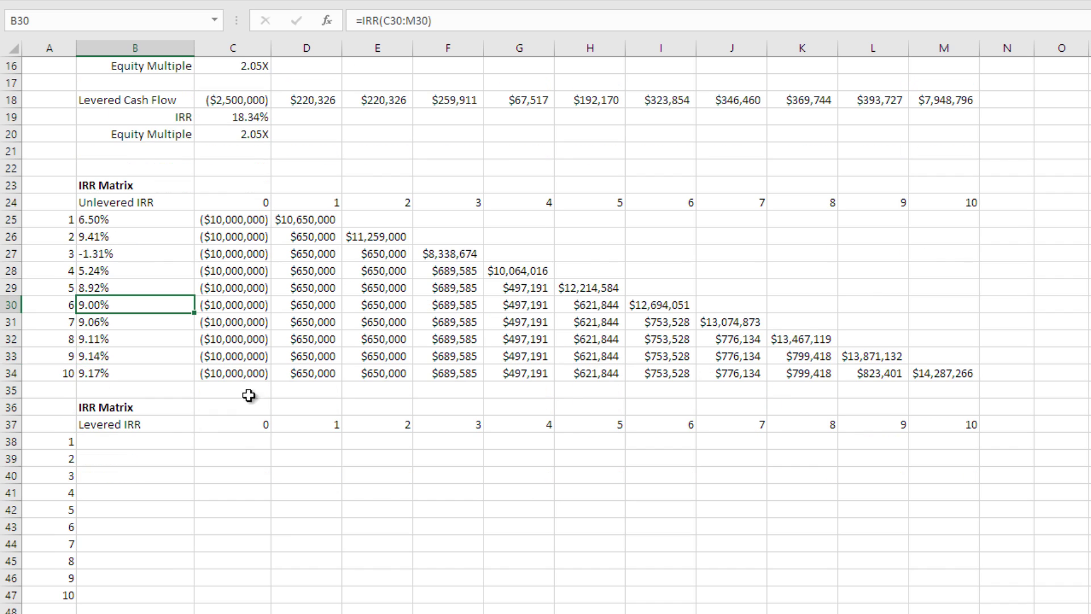
In C38 begin =IF($A38>C$37, testing the hold period against the year
click(227, 440)
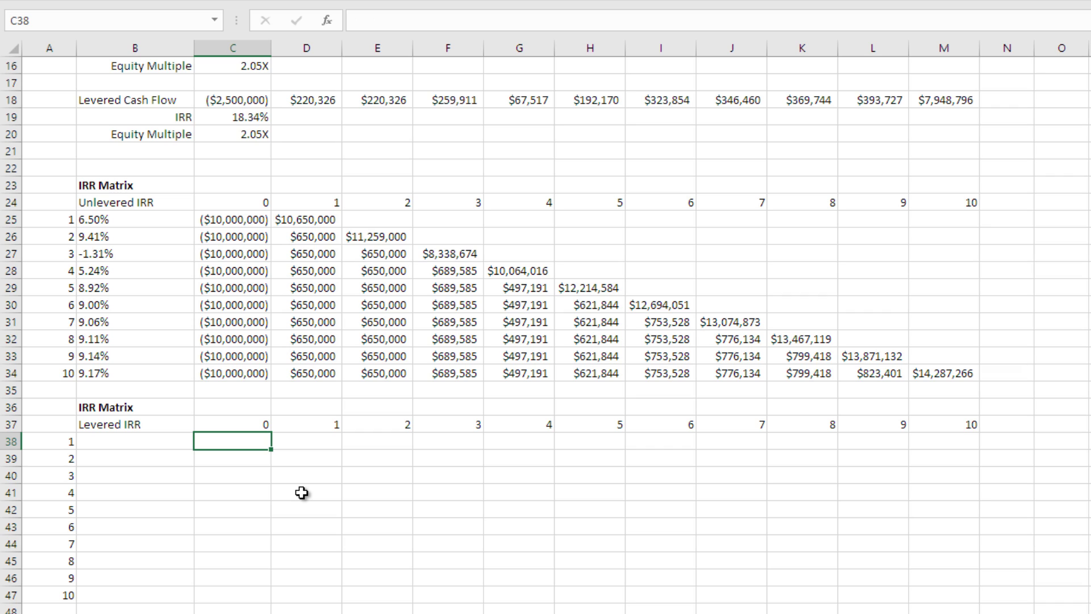
text(=IF()
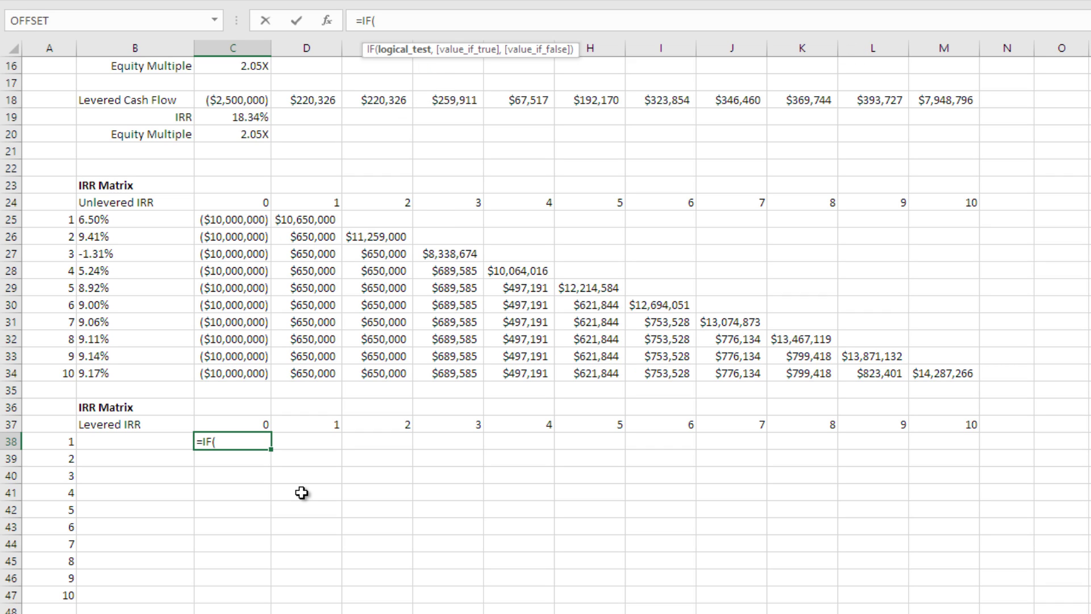
key(Left)
key(Left)
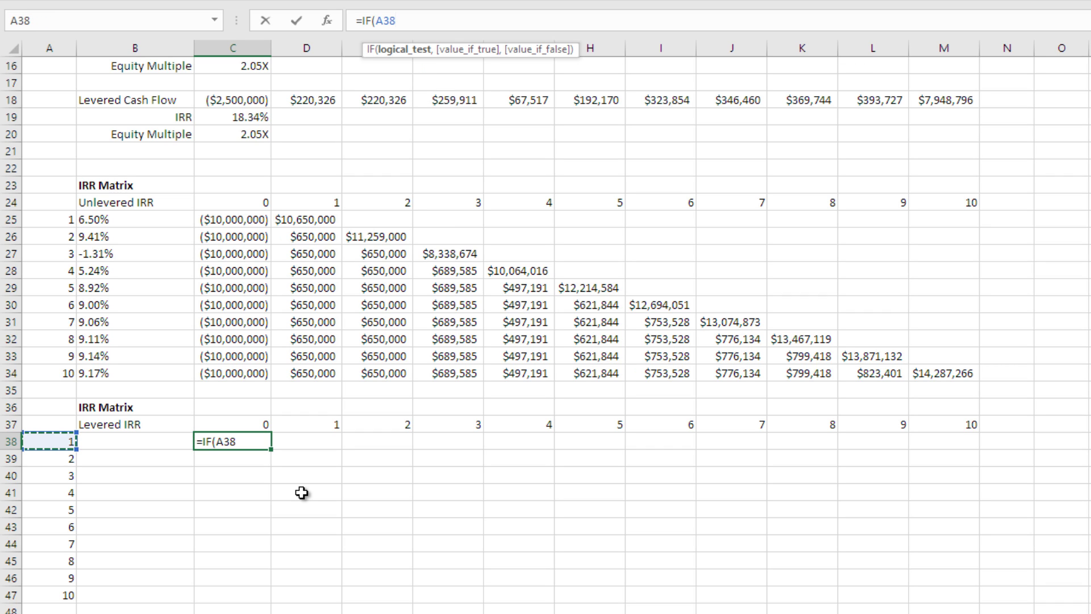
key(F4)
key(F4)
key(F4)
text(>)
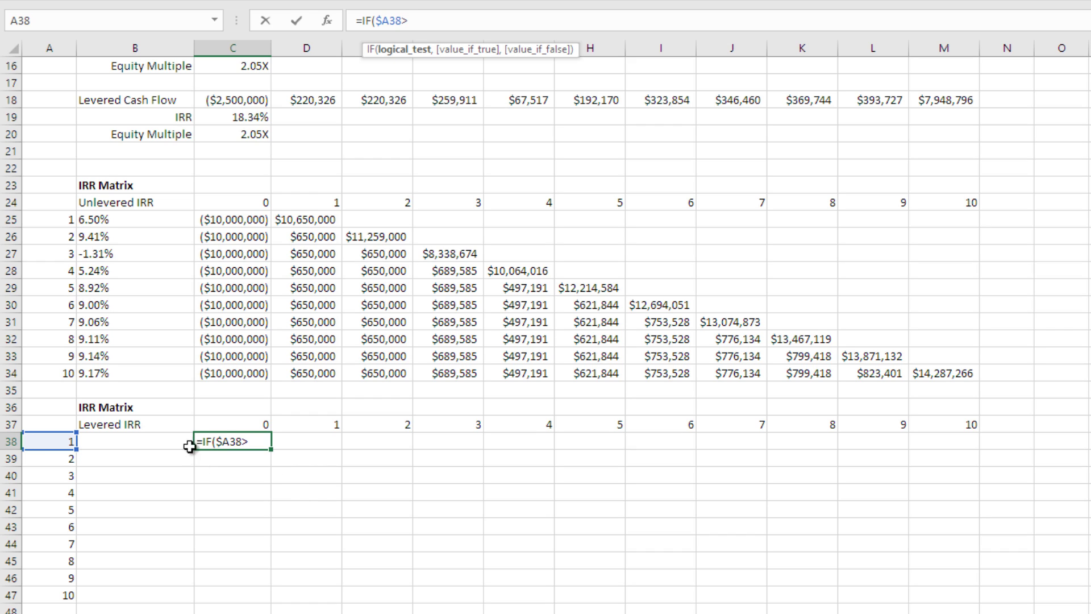
click(222, 425)
key(F4)
key(F4)
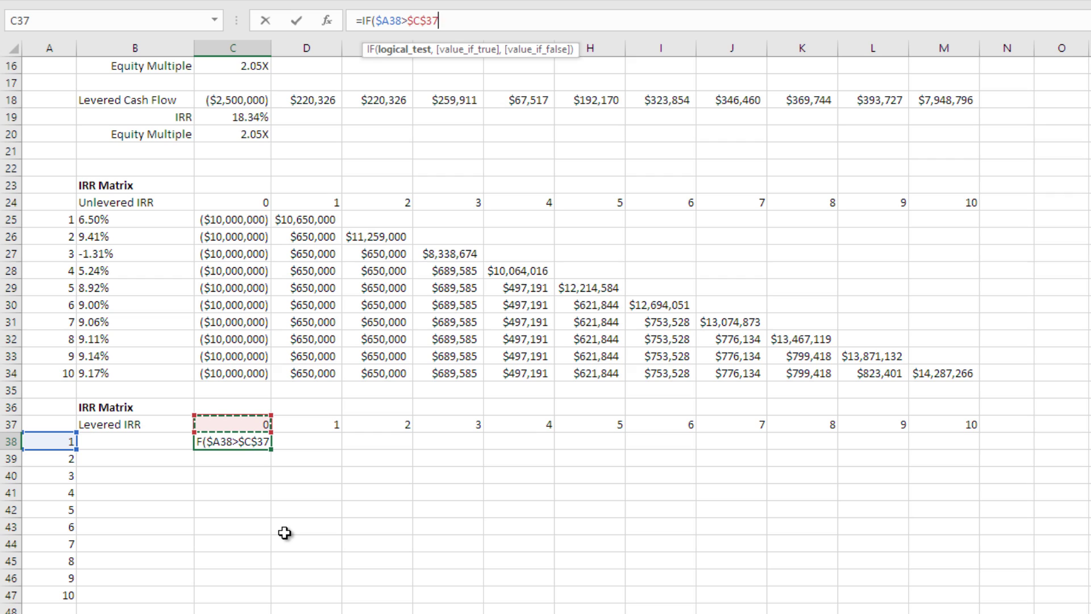
text(,)
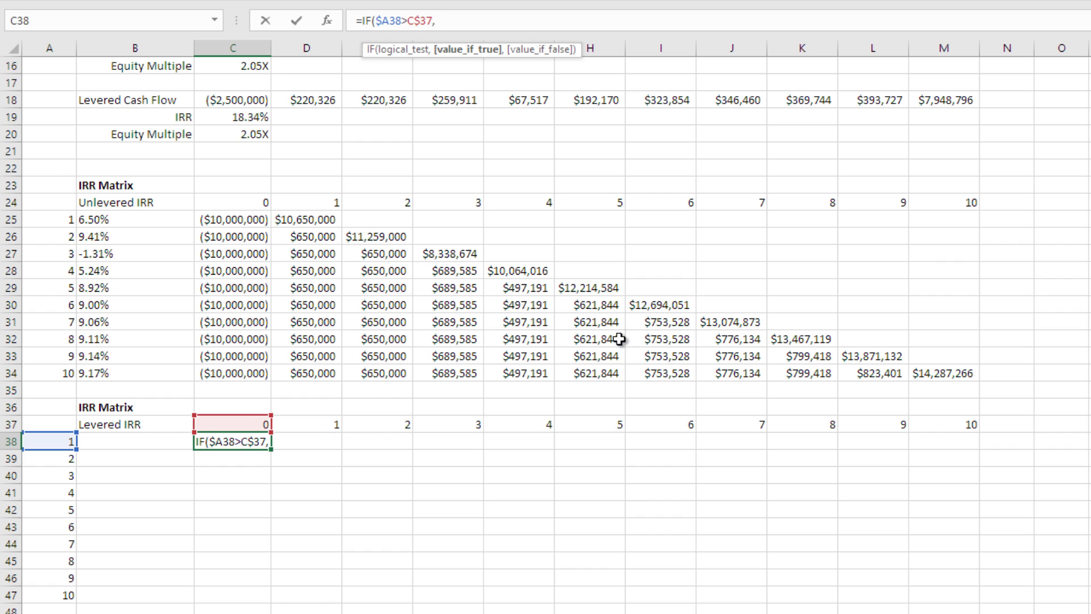
Add C$4+C$5+C$8 as the true result: acquisition cost, loan funding and cash flow after financing
scroll(278, 107, up, 5)
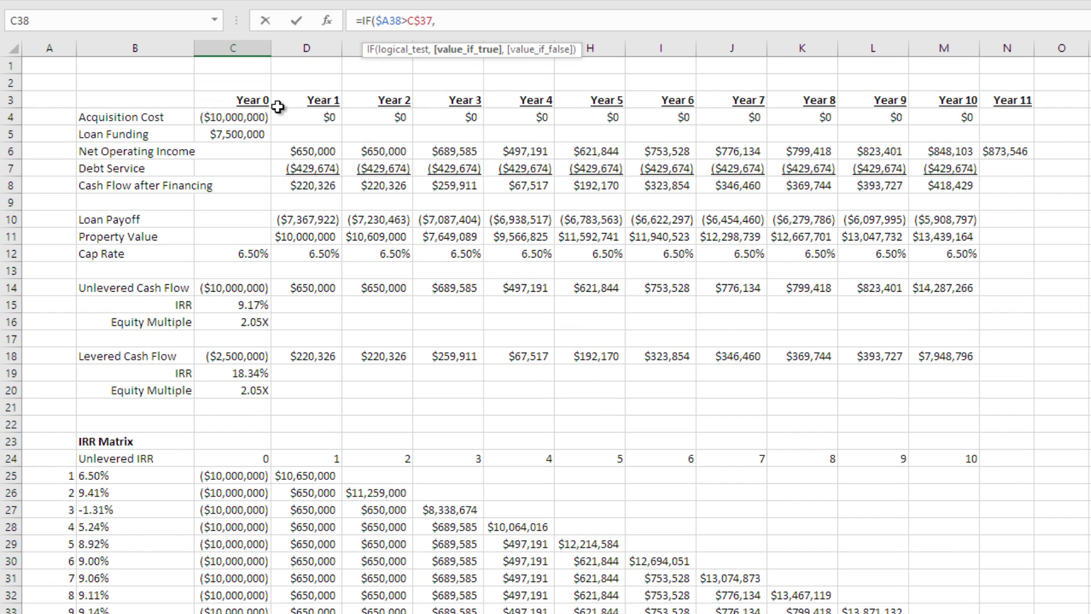
click(248, 119)
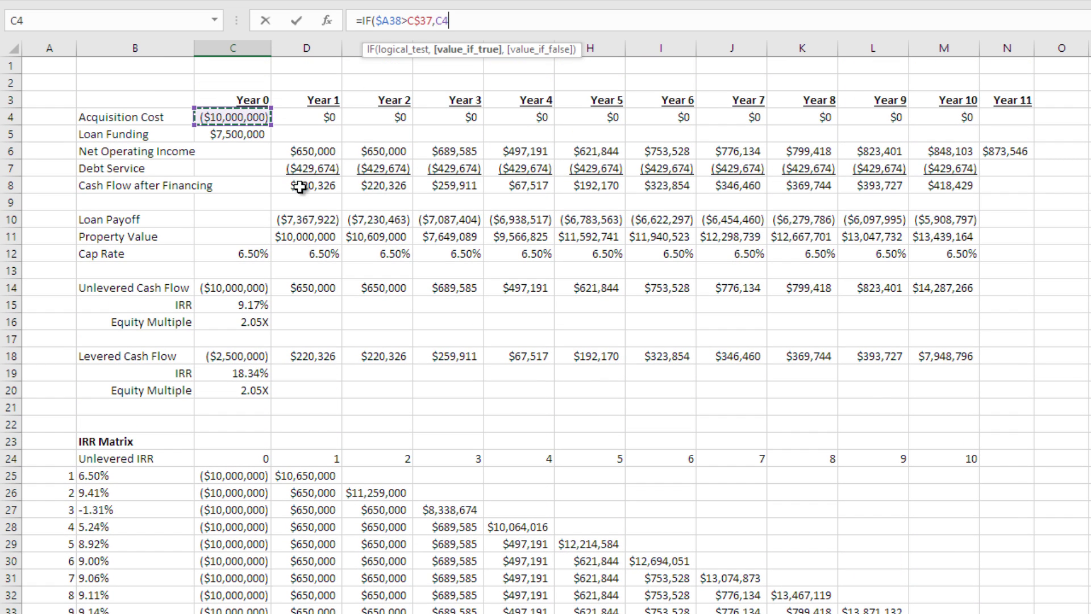
key(F4)
key(F4)
text(+)
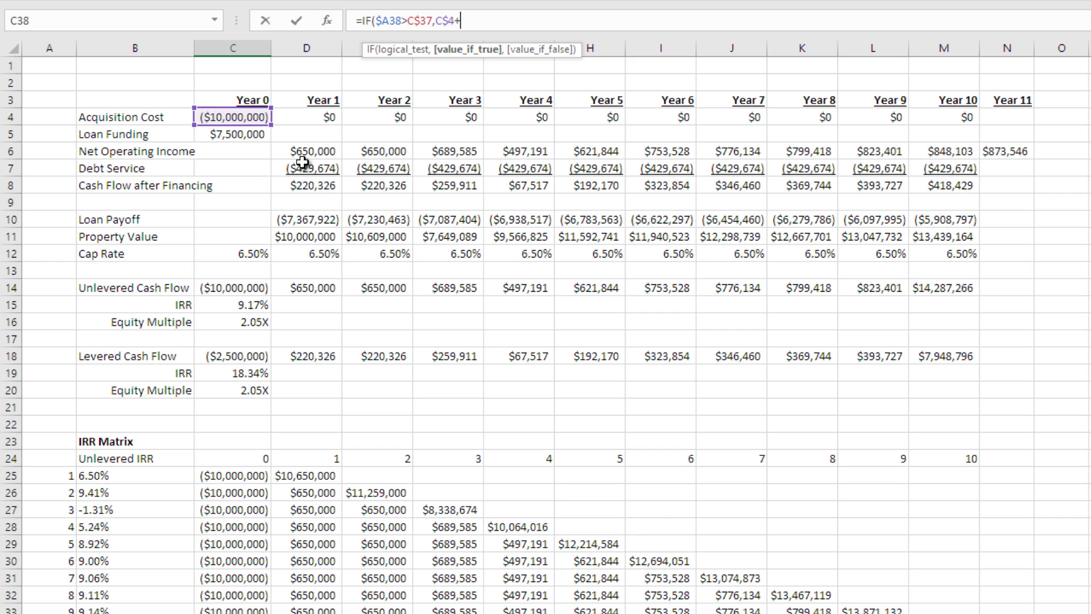
click(244, 136)
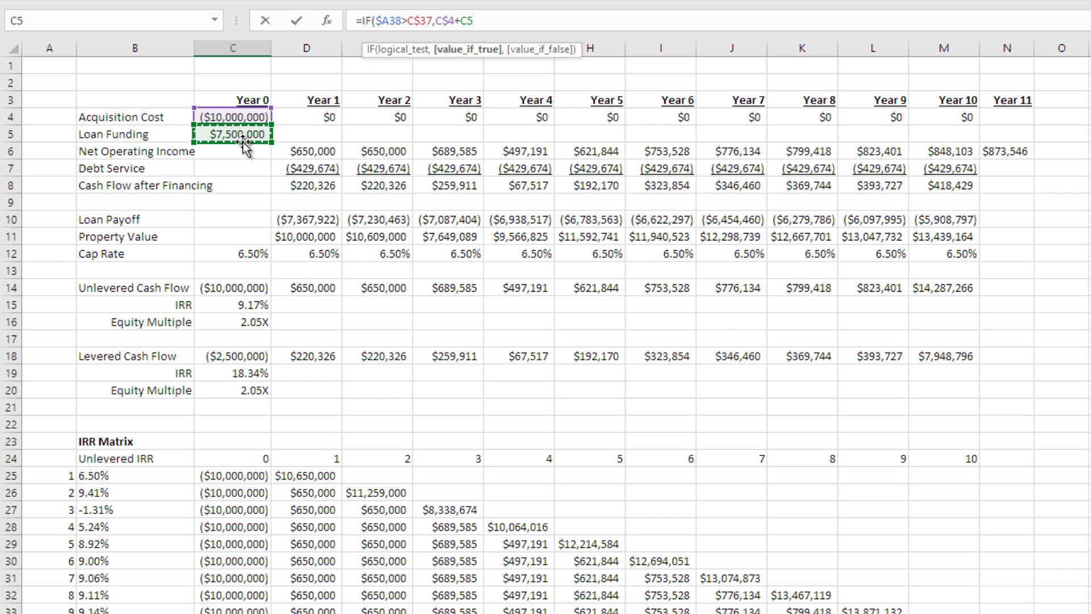
key(F4)
key(F4)
text(+)
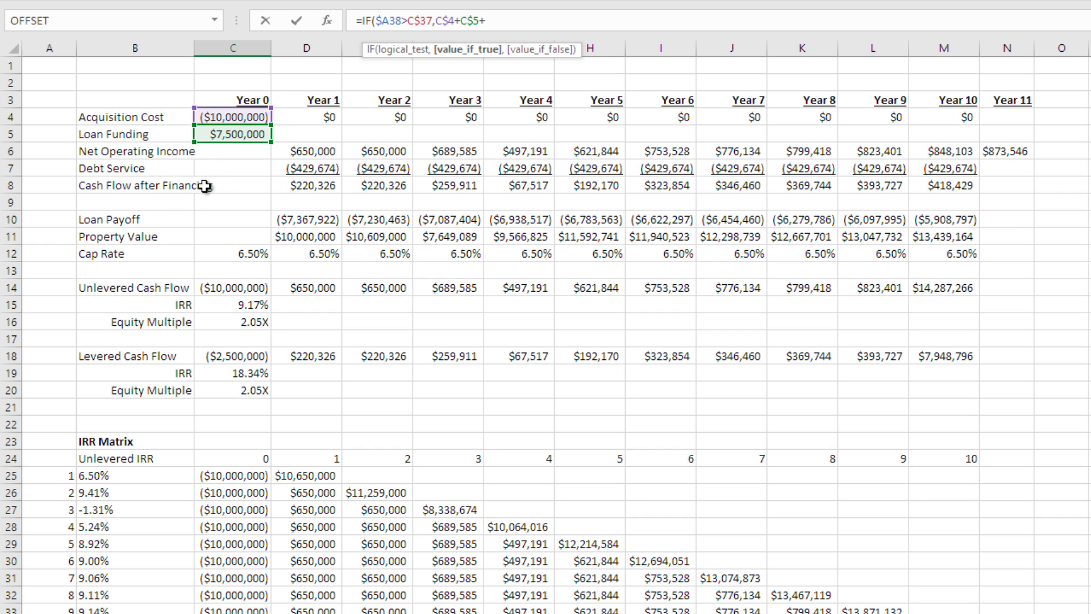
click(230, 185)
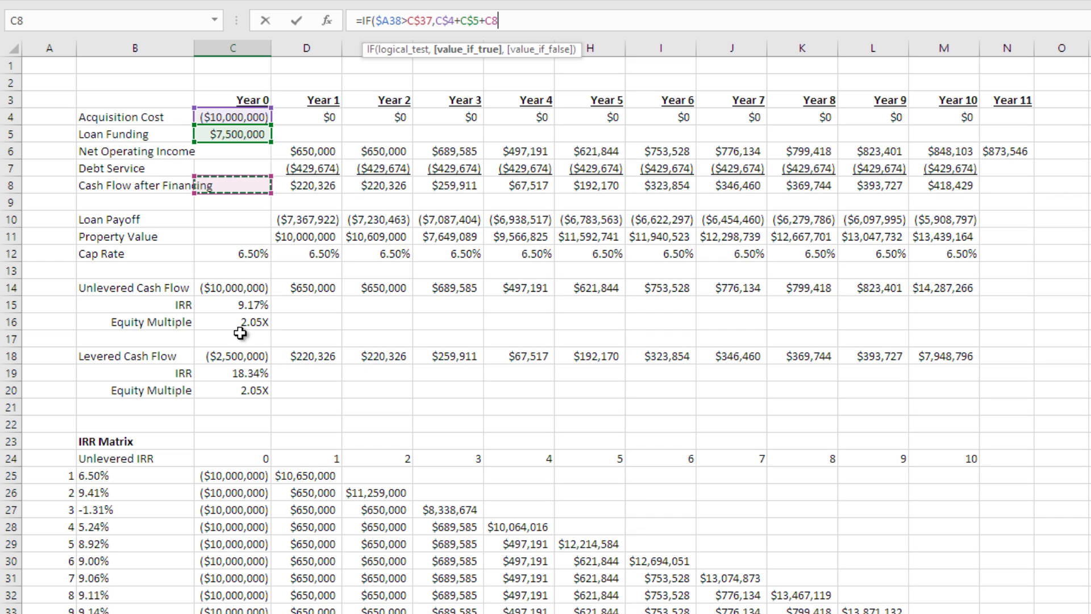
key(F4)
key(F4)
Add the nested exit-year test IF($A38=C$37, to C38's formula
text(,)
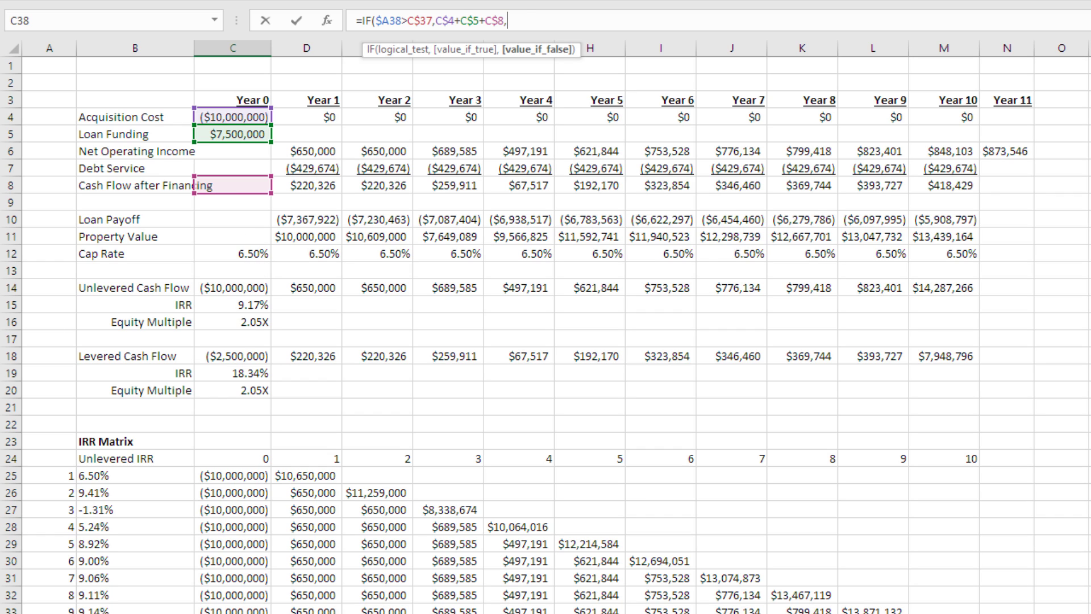
key(Left)
key(Left)
key(F4)
key(F4)
key(F4)
text(=)
key(Up)
key(F4)
key(F4)
text(,)
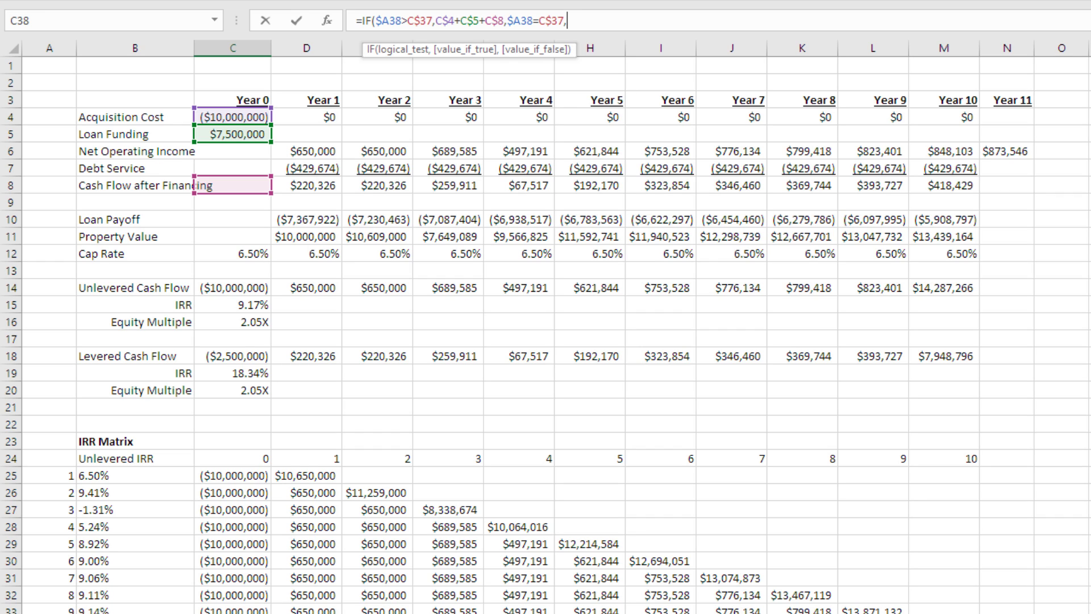
Start the exit-year sum with C$4+C$5+C$8
click(253, 117)
key(F4)
key(F4)
text(+)
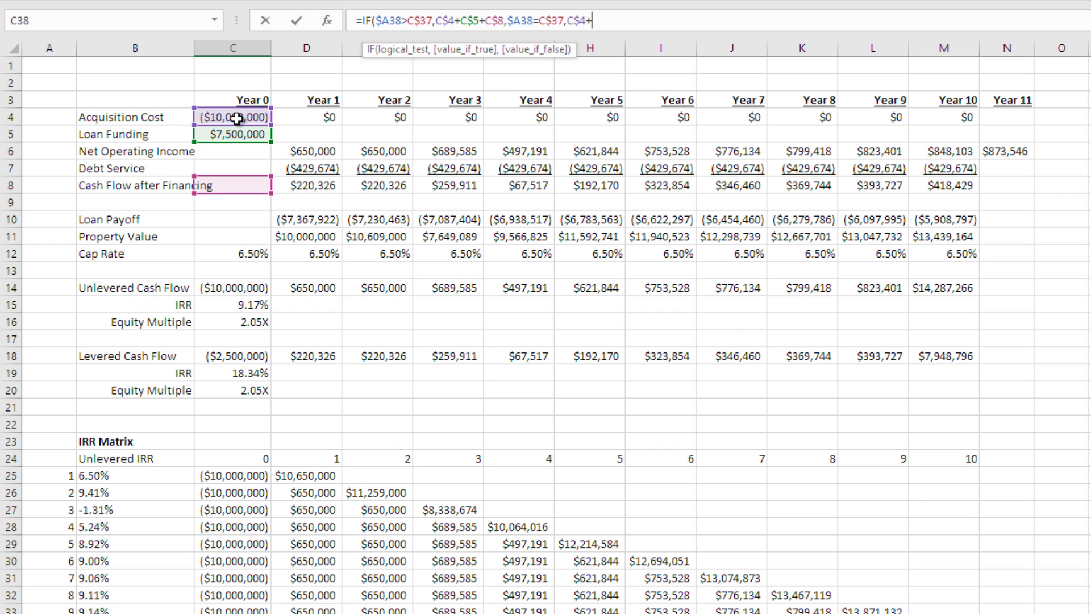
click(238, 136)
key(F4)
key(F4)
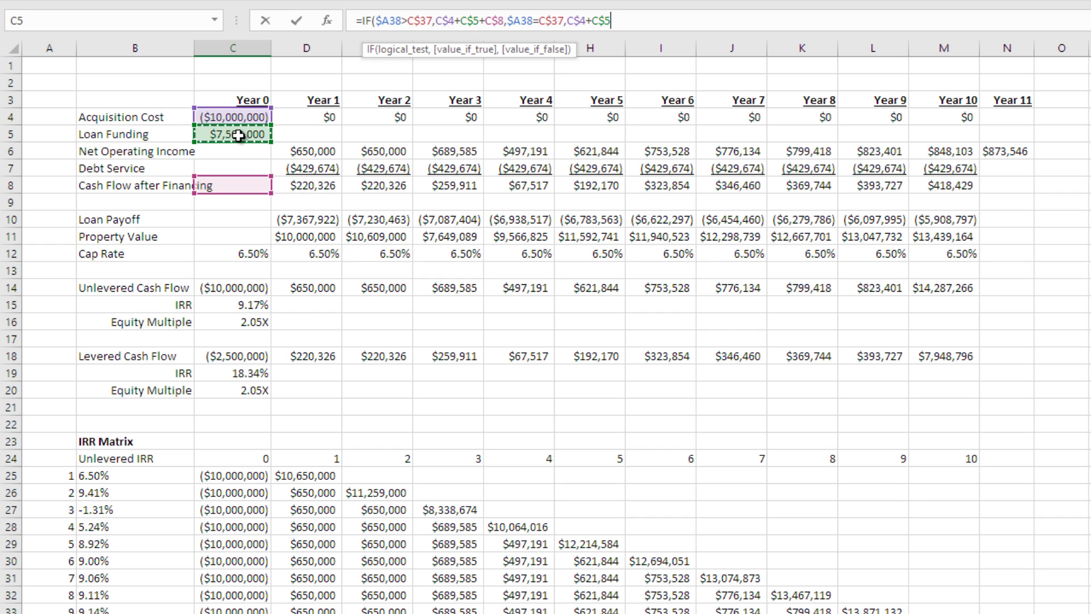
text(+)
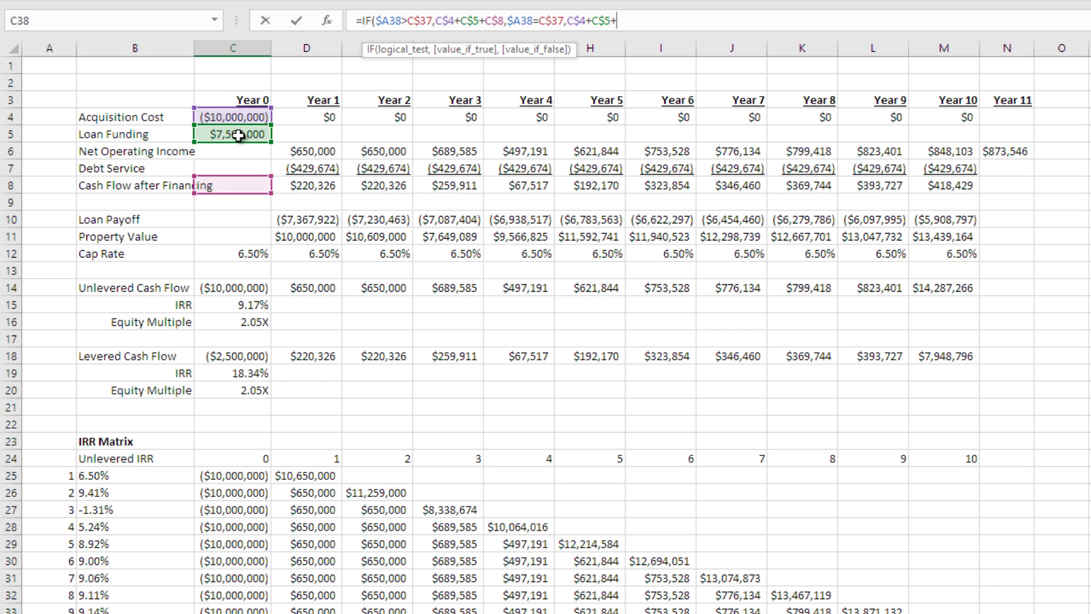
click(253, 185)
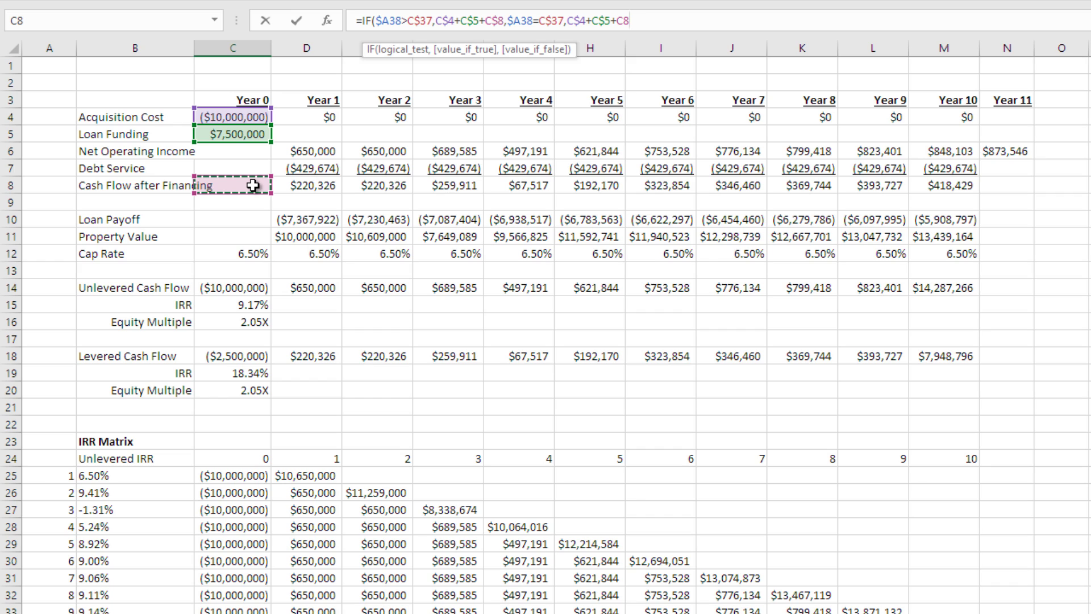
key(F4)
key(F4)
Add C$11 and C$10 to the exit-year sum and commit, producing a too-many-arguments error
text(+)
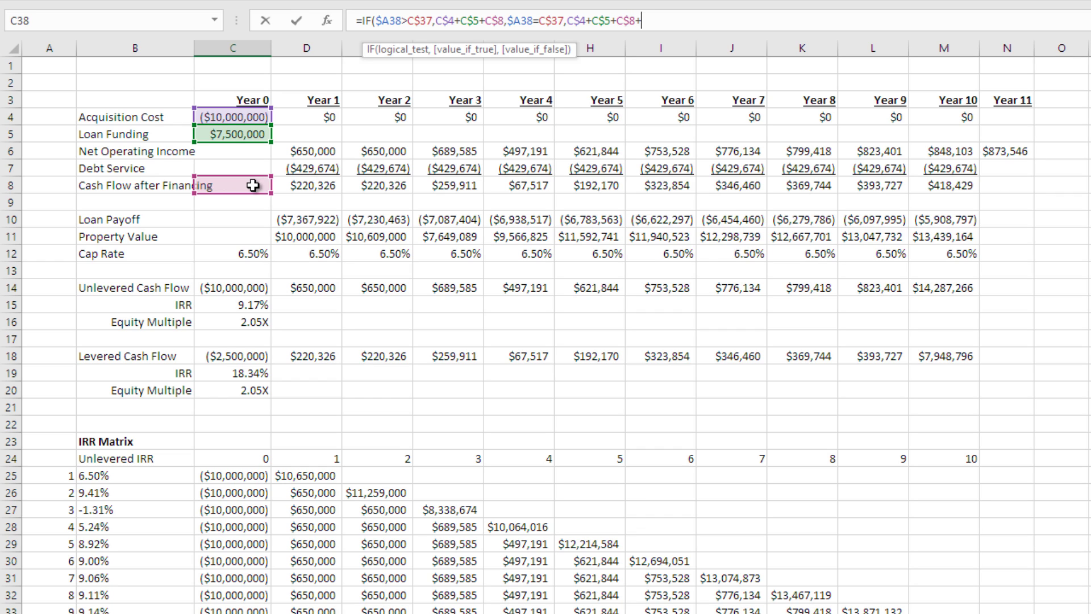
click(222, 234)
key(F4)
key(F4)
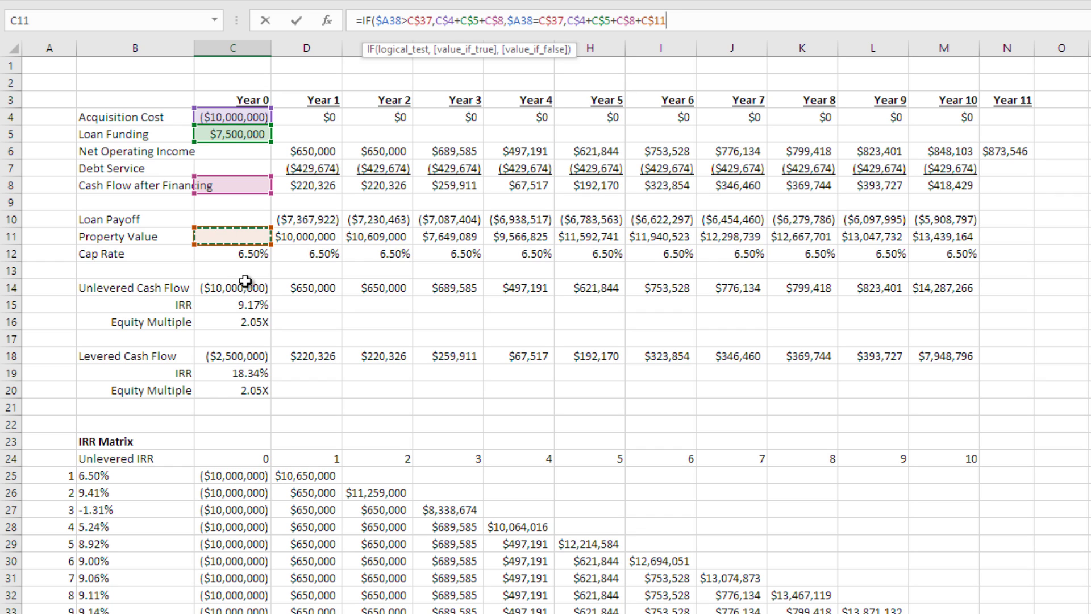
text(+)
click(238, 221)
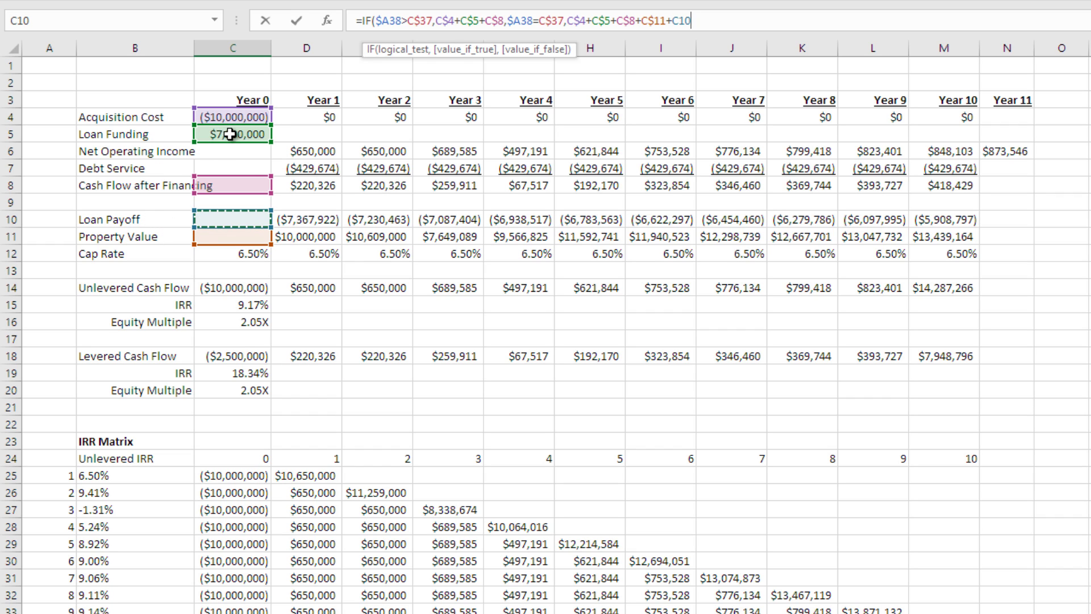
key(F4)
key(F4)
text(,)
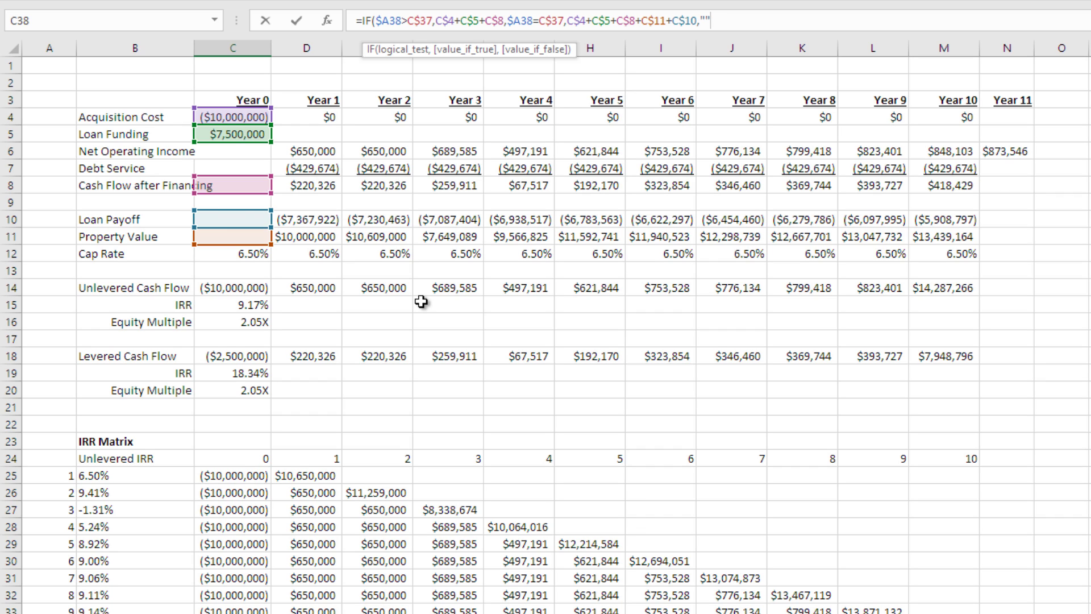
key(Return)
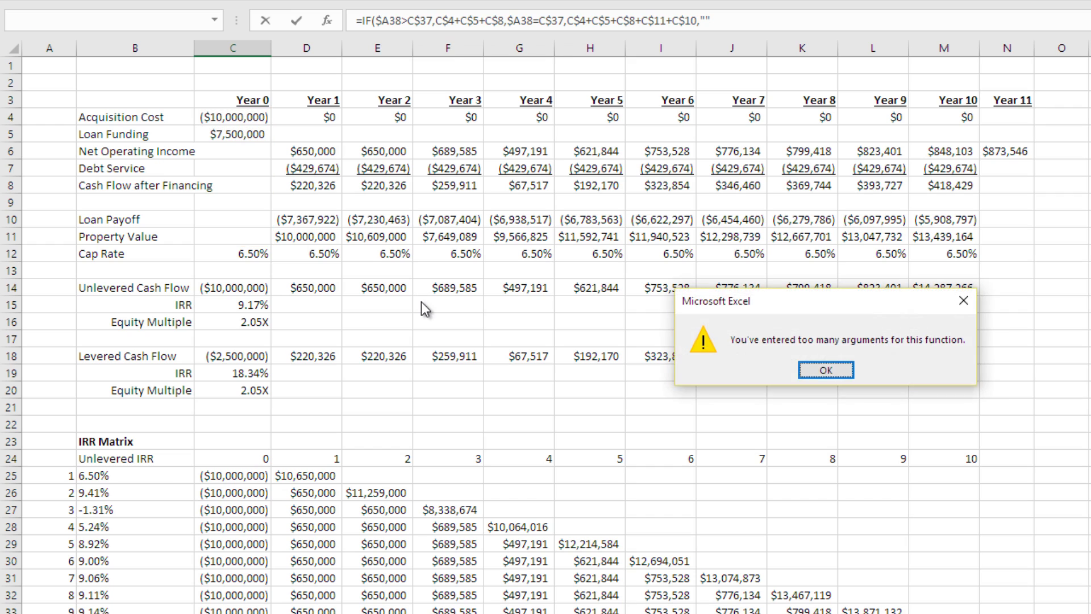
Rewrite the C38 formula as a nested IF and accept Excel's suggested correction
key(Return)
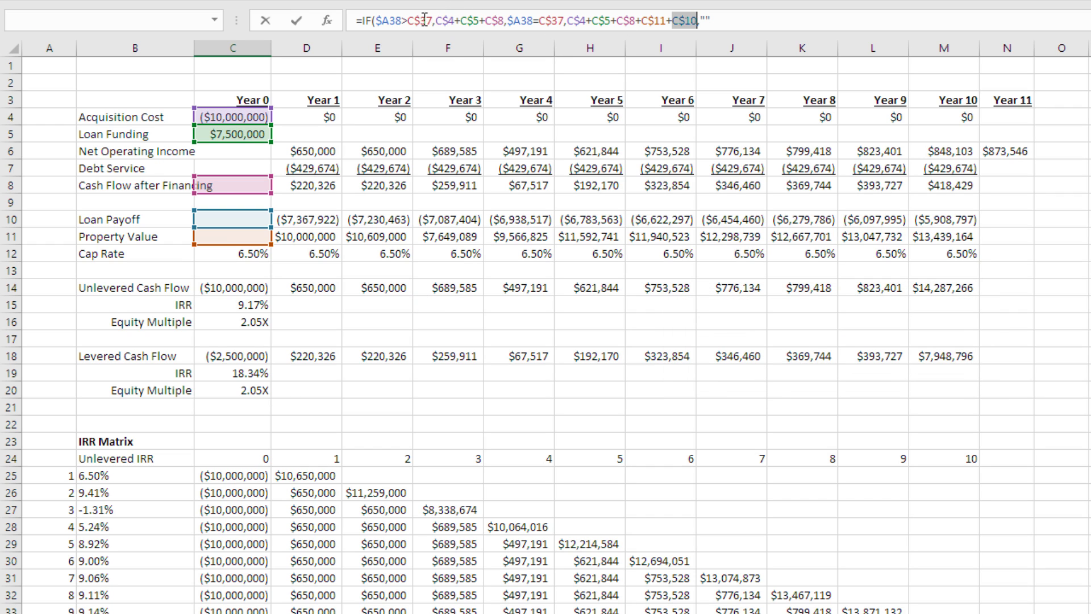
click(511, 20)
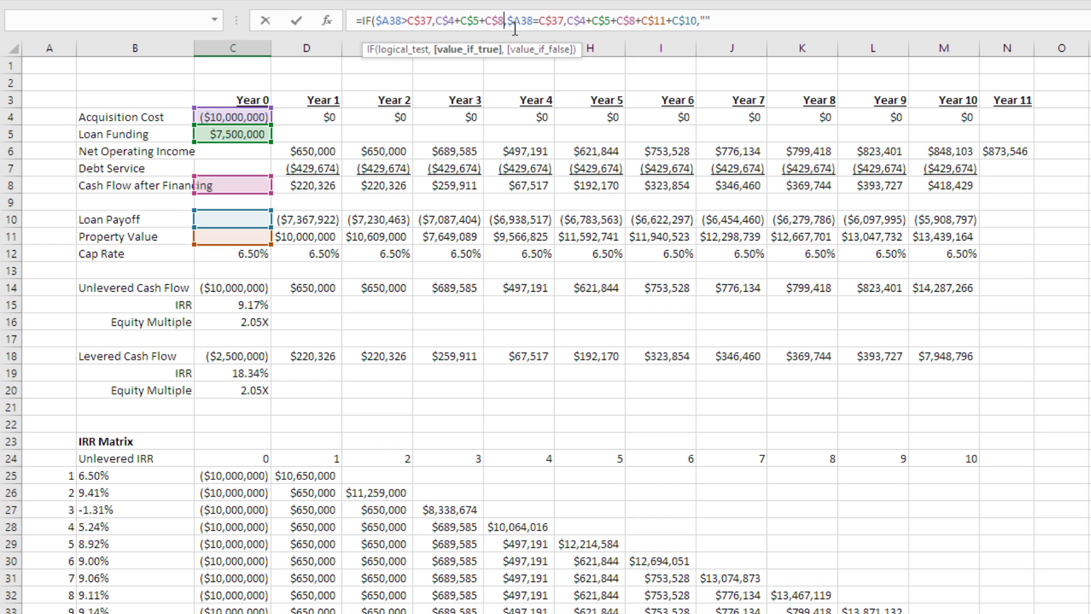
text(if()
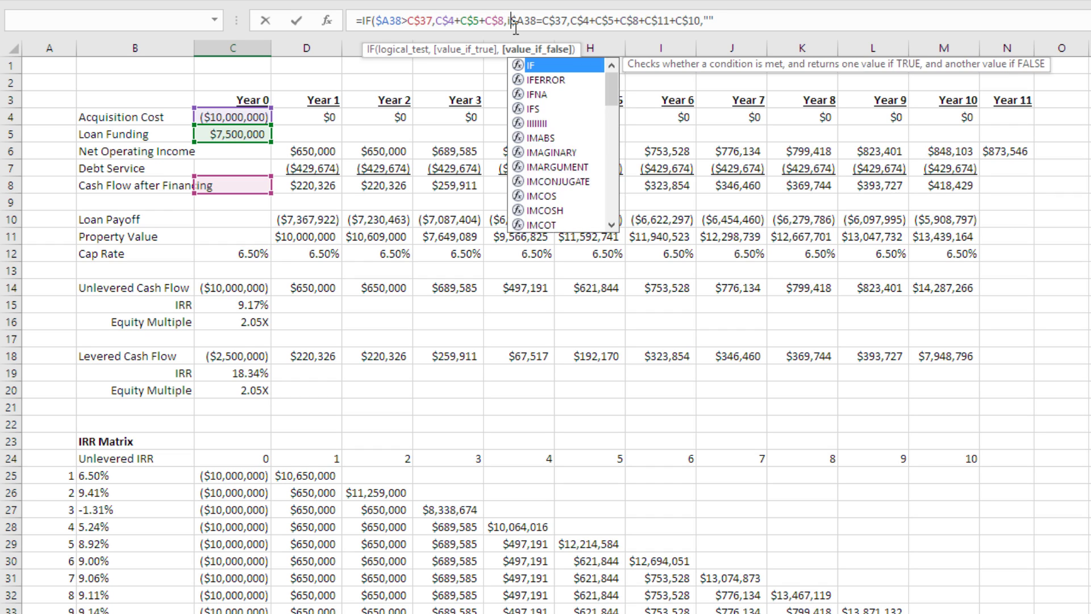
key(Return)
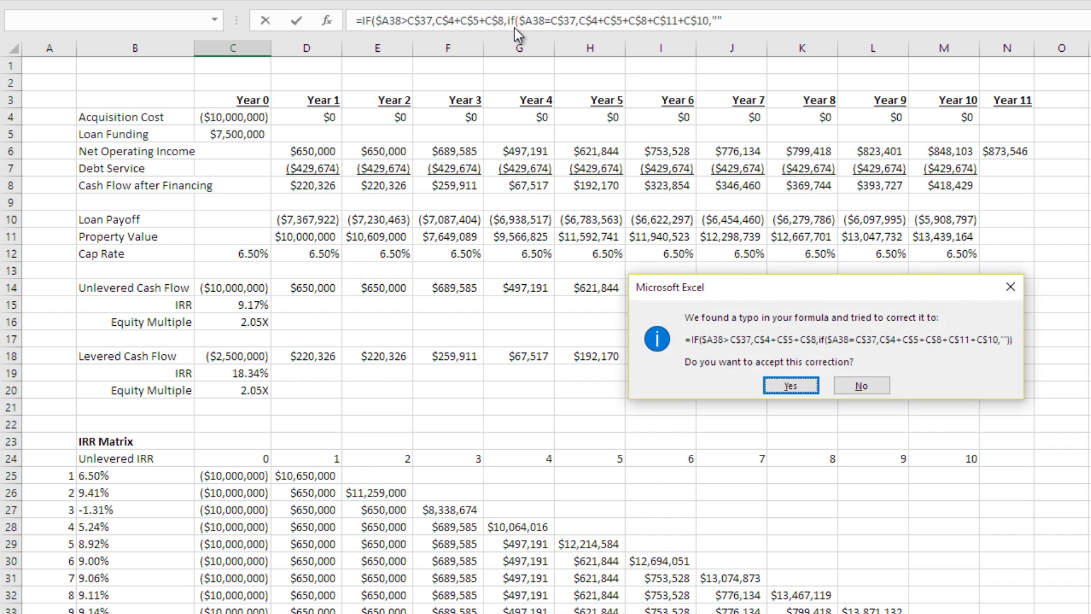
key(Return)
key(Up)
Copy the C38:M38 formulas down through row 47 of the levered IRR matrix
key(Right)
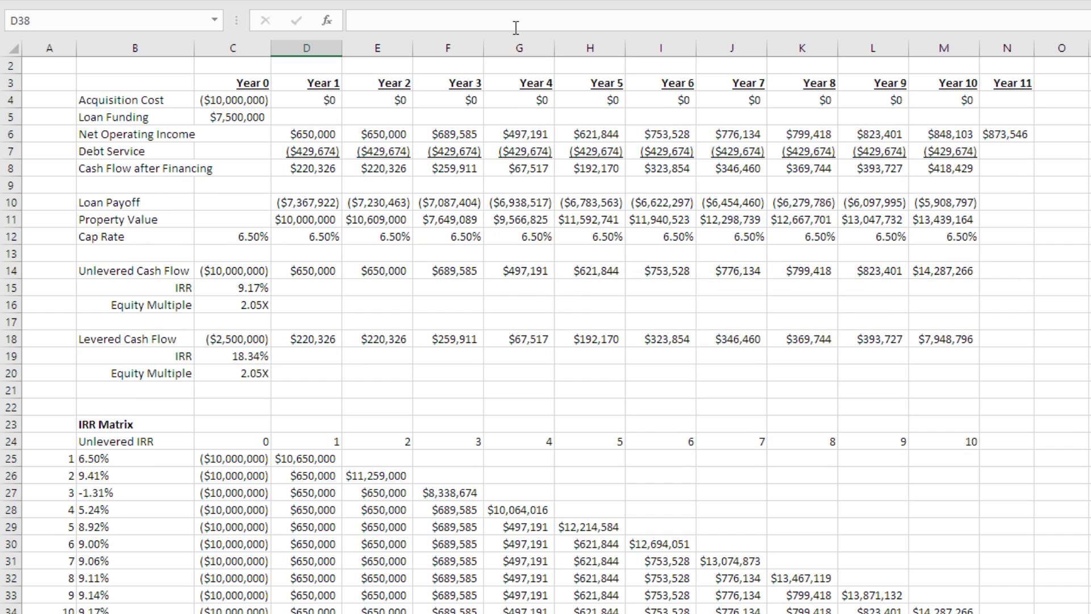
key(shift+Right)
key(shift+Right)
key(shift+Right)
key(shift+Right)
key(shift+Right)
key(shift+Right)
key(shift+Right)
key(shift+Right)
key(shift+Right)
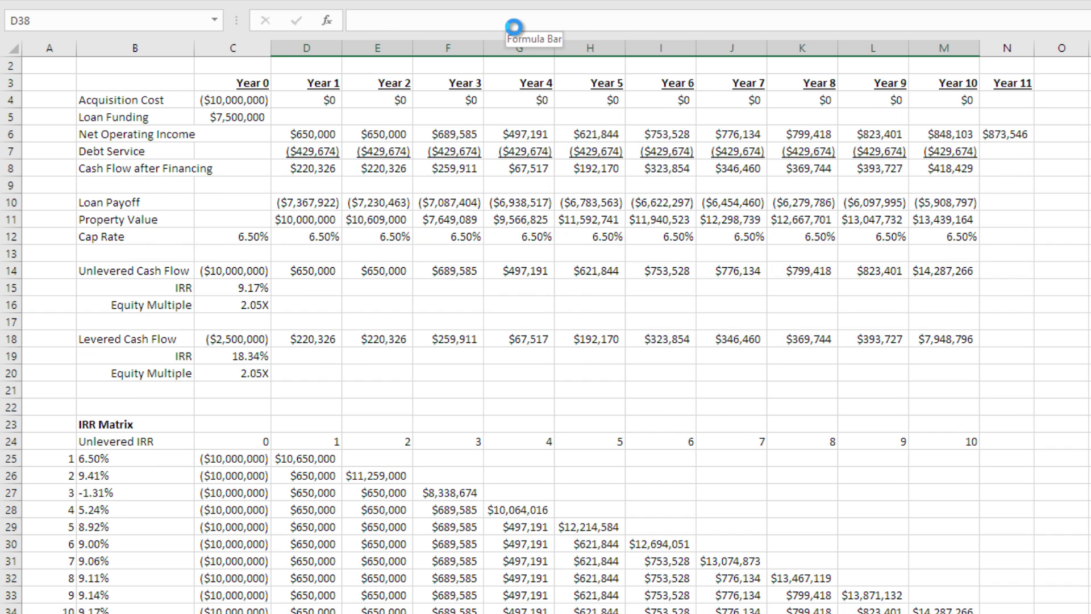
key(Left)
key(shift+Right)
key(shift+Right)
key(shift+Right)
key(shift+Right)
key(shift+Right)
key(shift+Right)
key(shift+Right)
key(shift+Right)
key(shift+Right)
key(shift+Right)
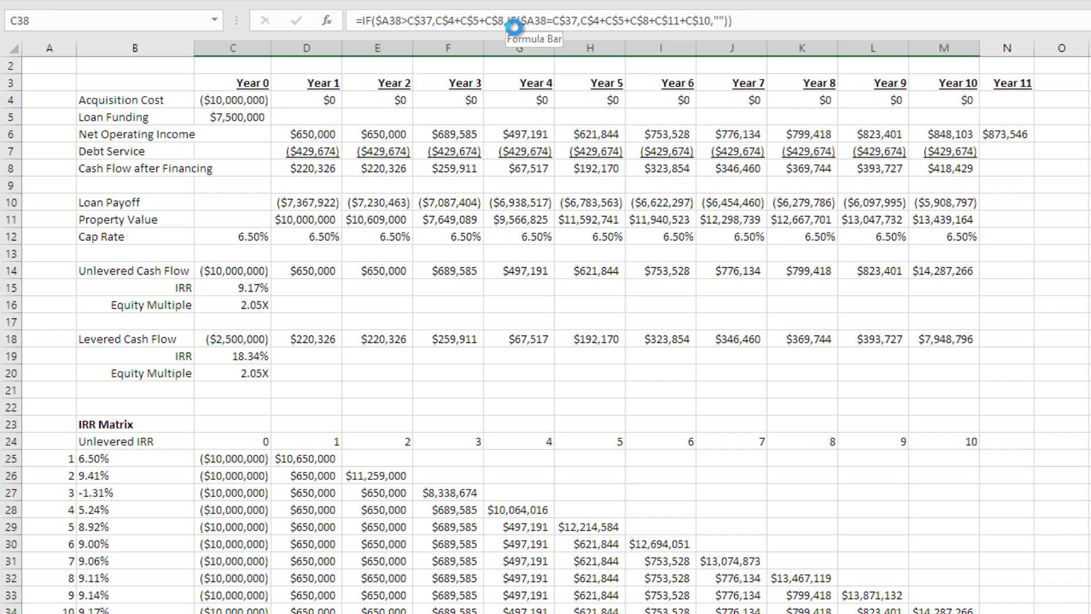
key(Down)
key(shift+Down)
key(shift+Down)
key(shift+Down)
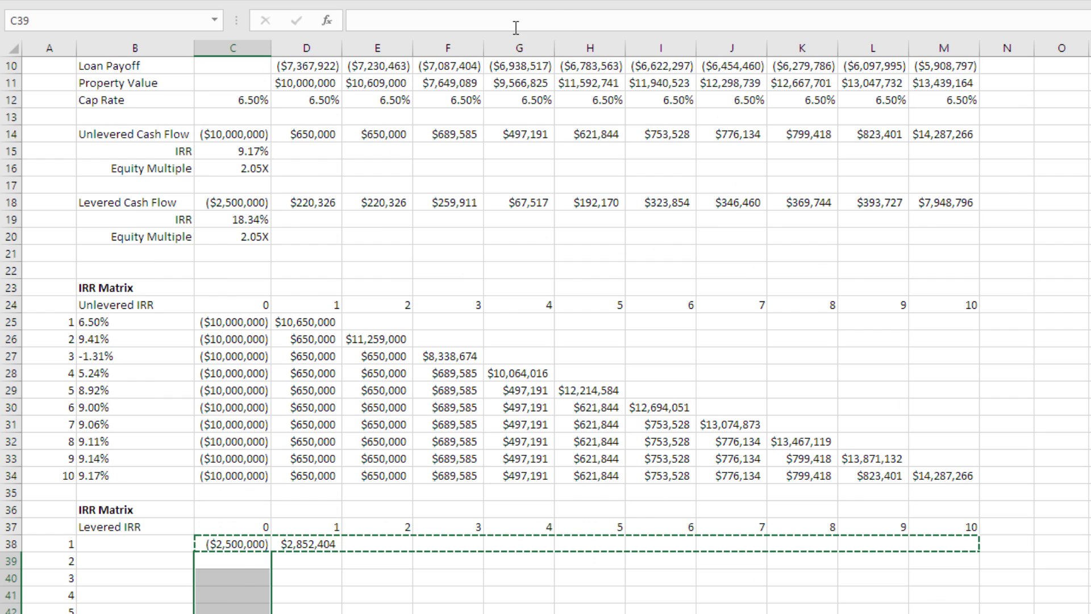
key(Return)
Enter =IRR(C38:M38) in B38 and fill it down, showing 14.10% for one year
key(Up)
key(Left)
text(=IRR()
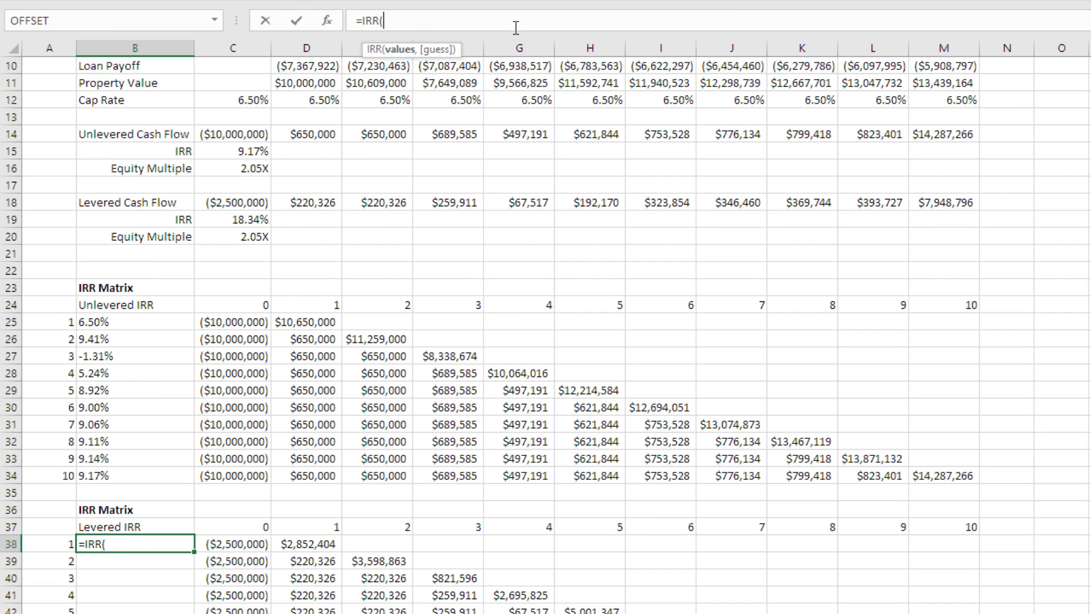
key(Right)
key(ctrl+shift+Right)
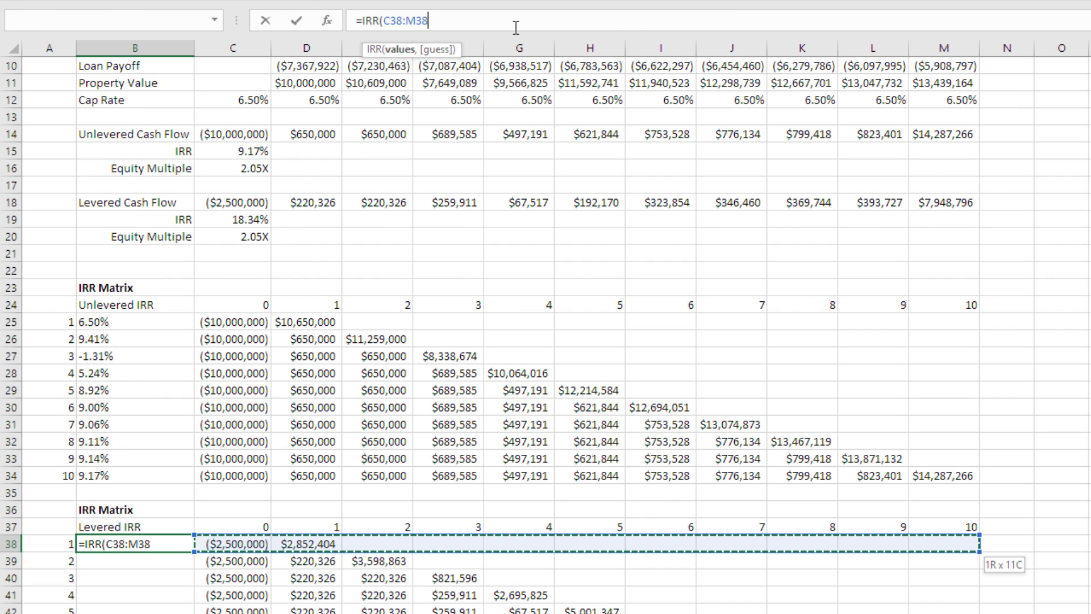
key(Return)
key(Up)
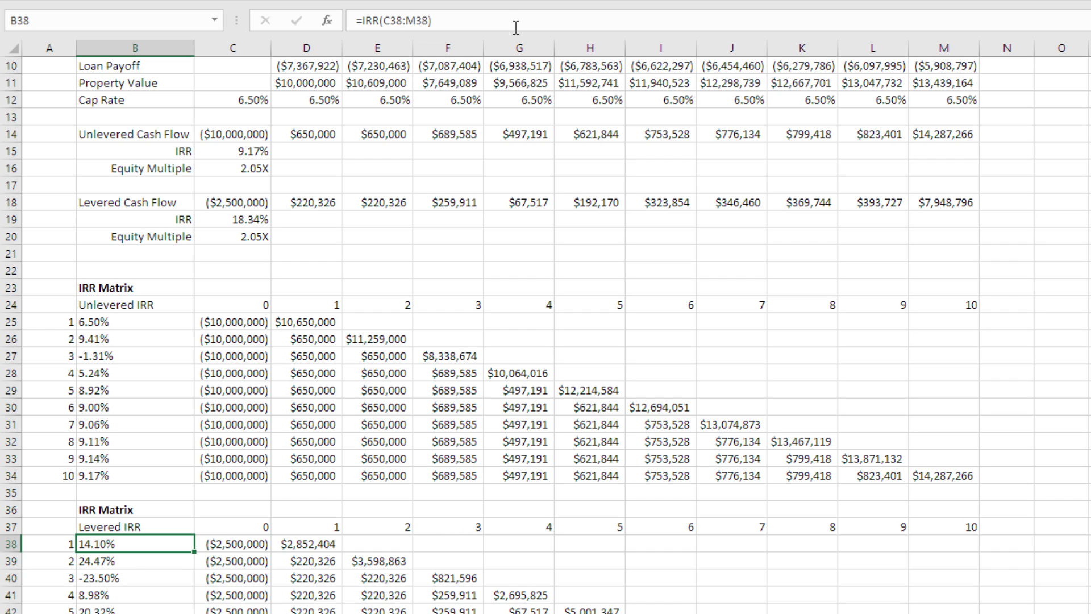
scroll(195, 505, down, 1)
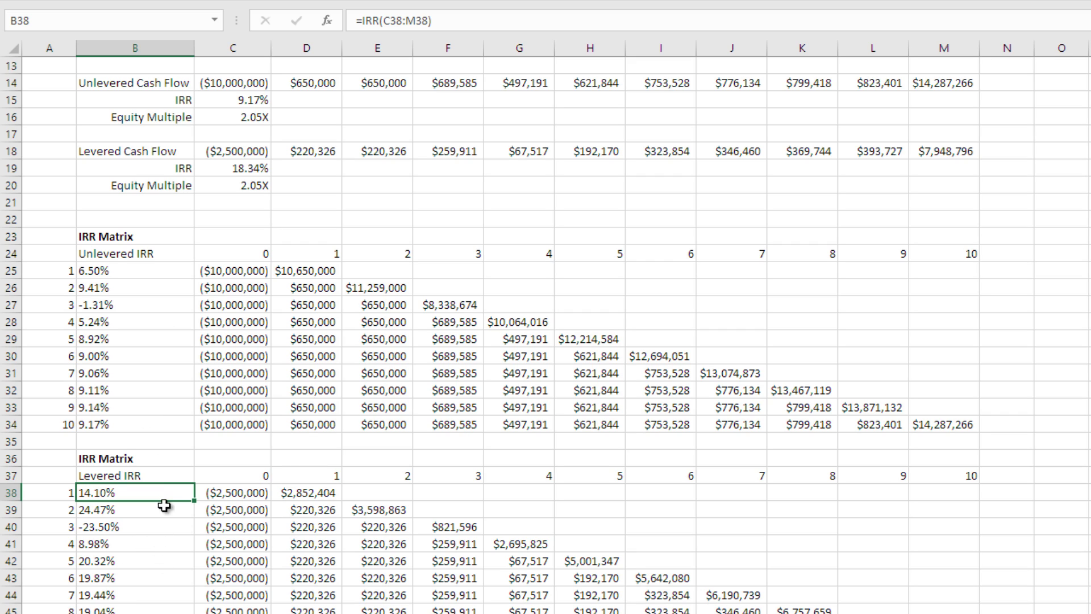
click(128, 420)
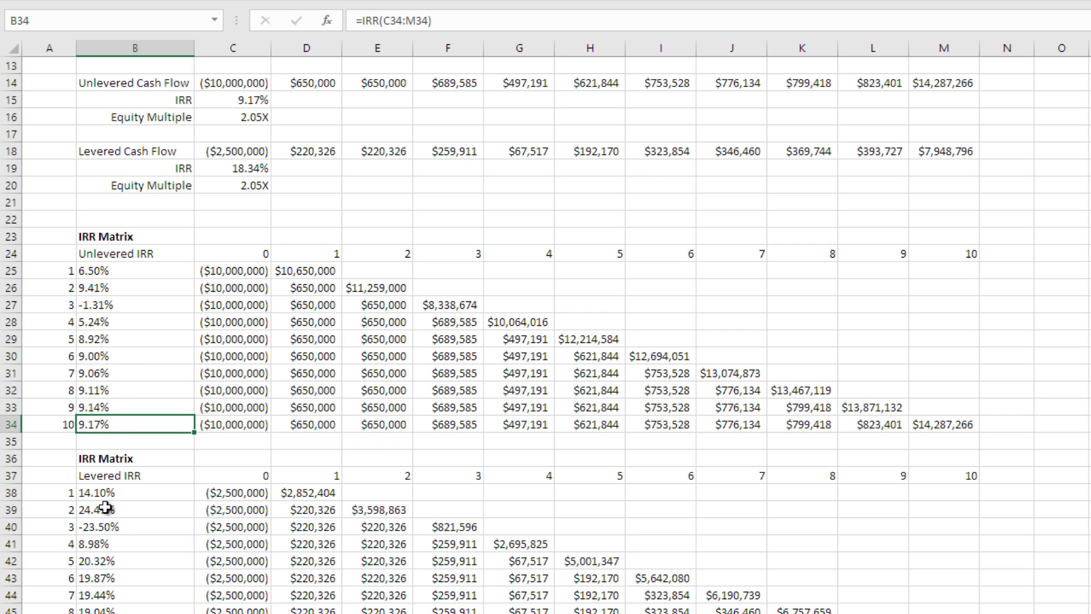
click(127, 559)
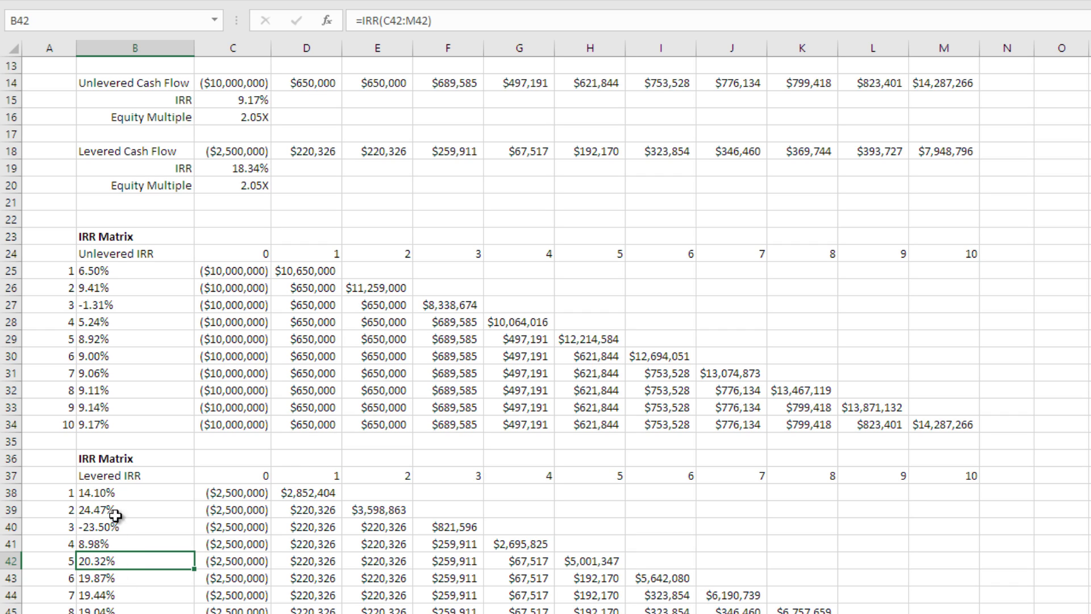
key(Down)
key(Down)
key(Down)
key(Down)
key(Down)
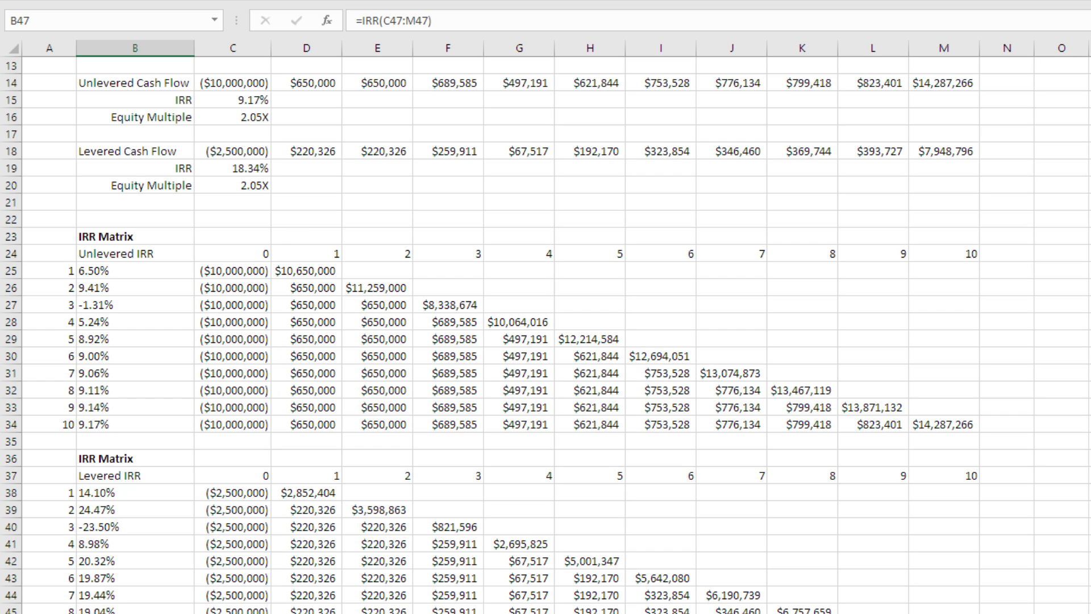
click(119, 524)
drag(120, 523, 132, 544)
click(115, 561)
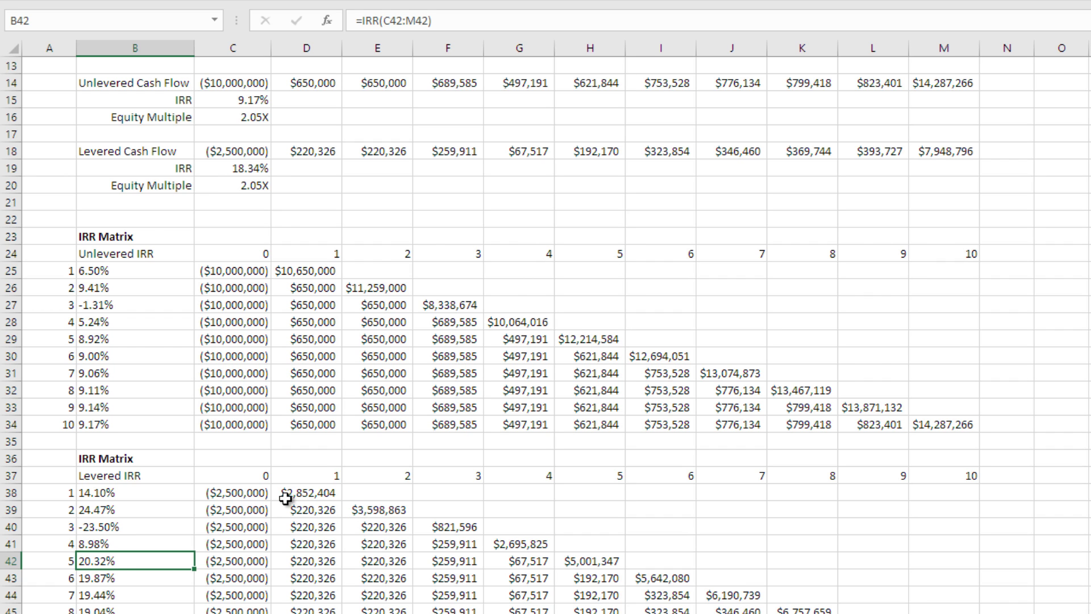
scroll(278, 498, up, 4)
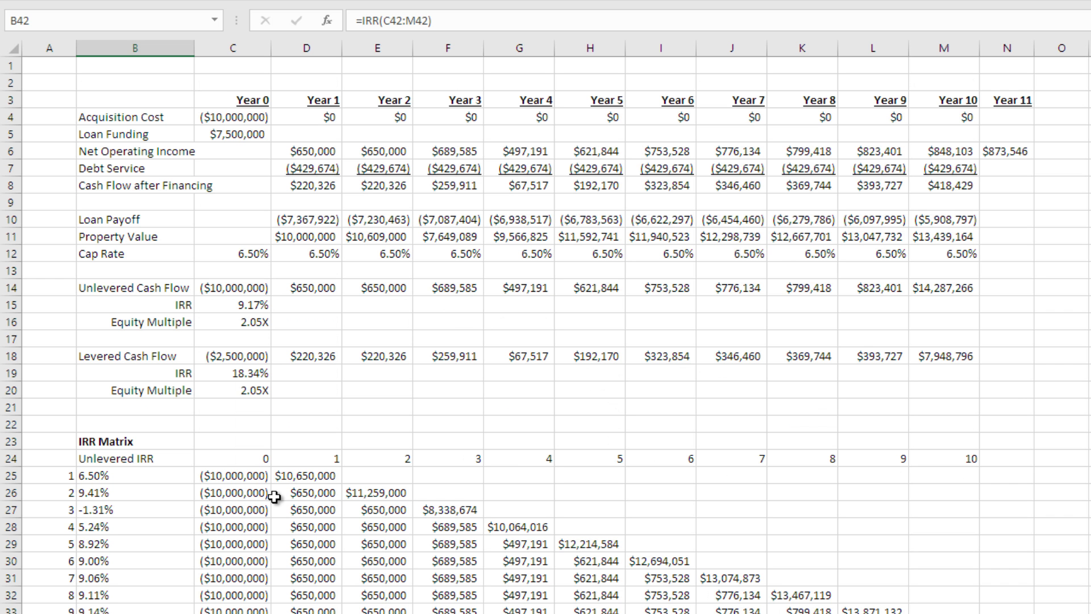